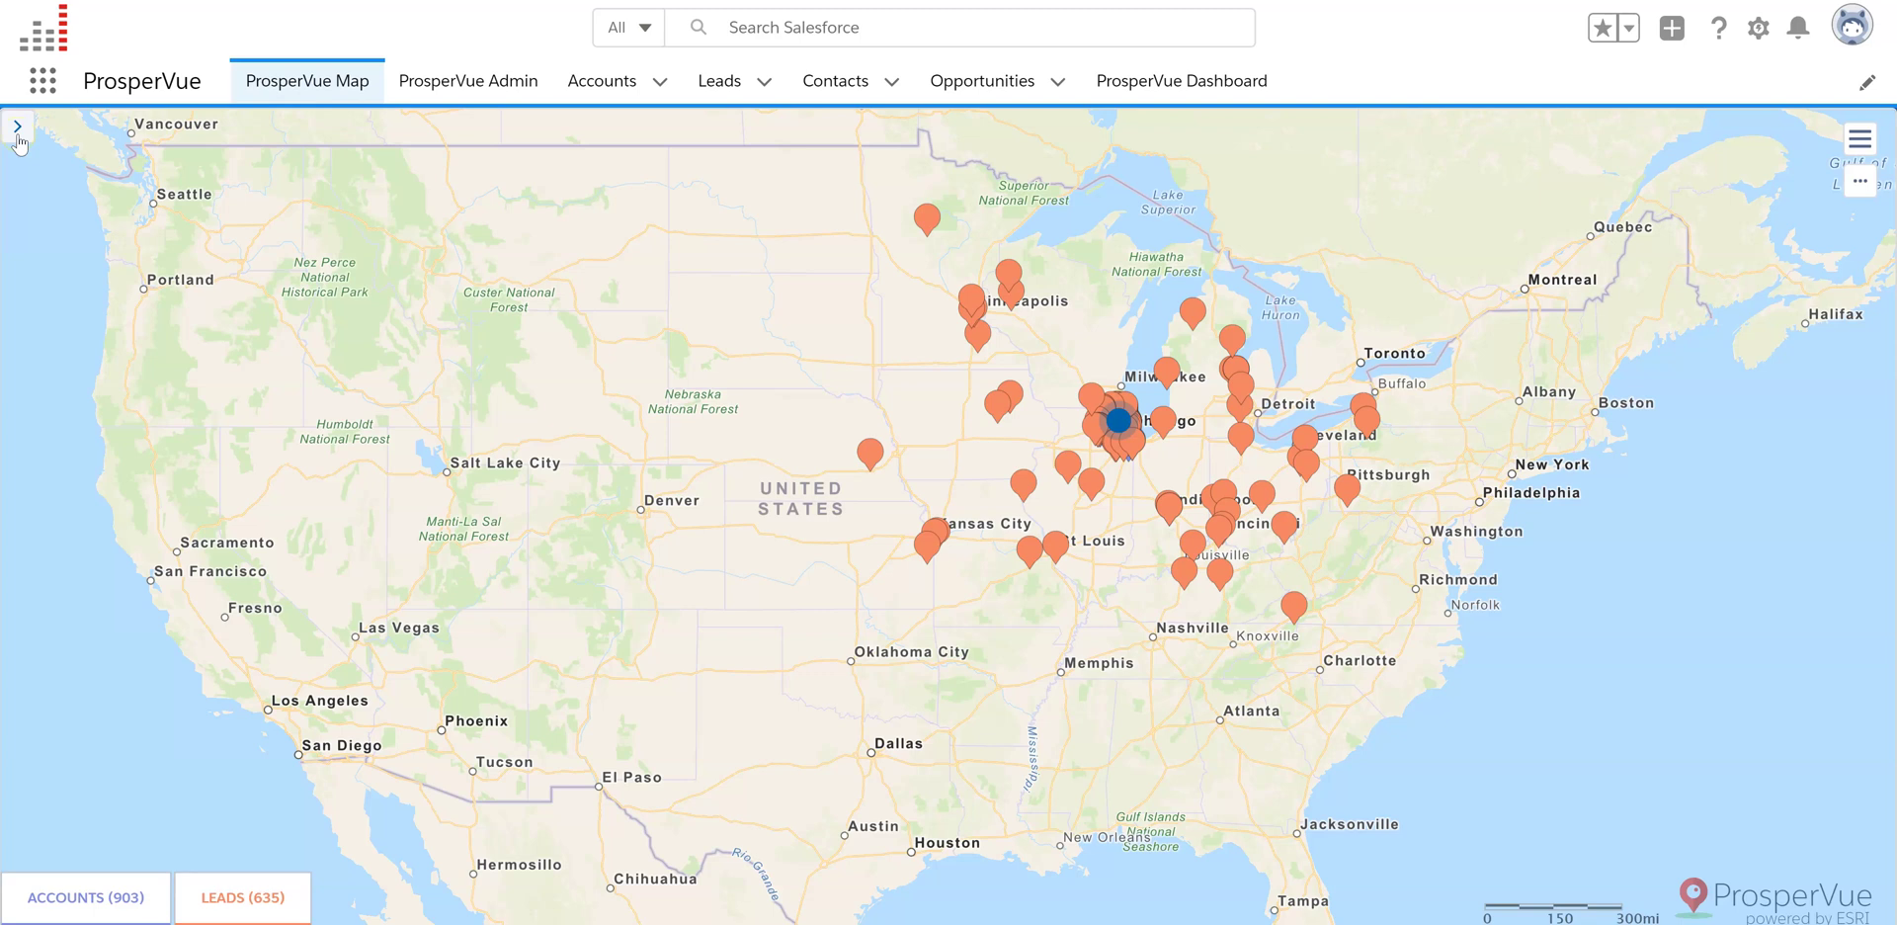
Step: Expand the record details pane beside the map, collapse it, and expand it again
left_click(85, 899)
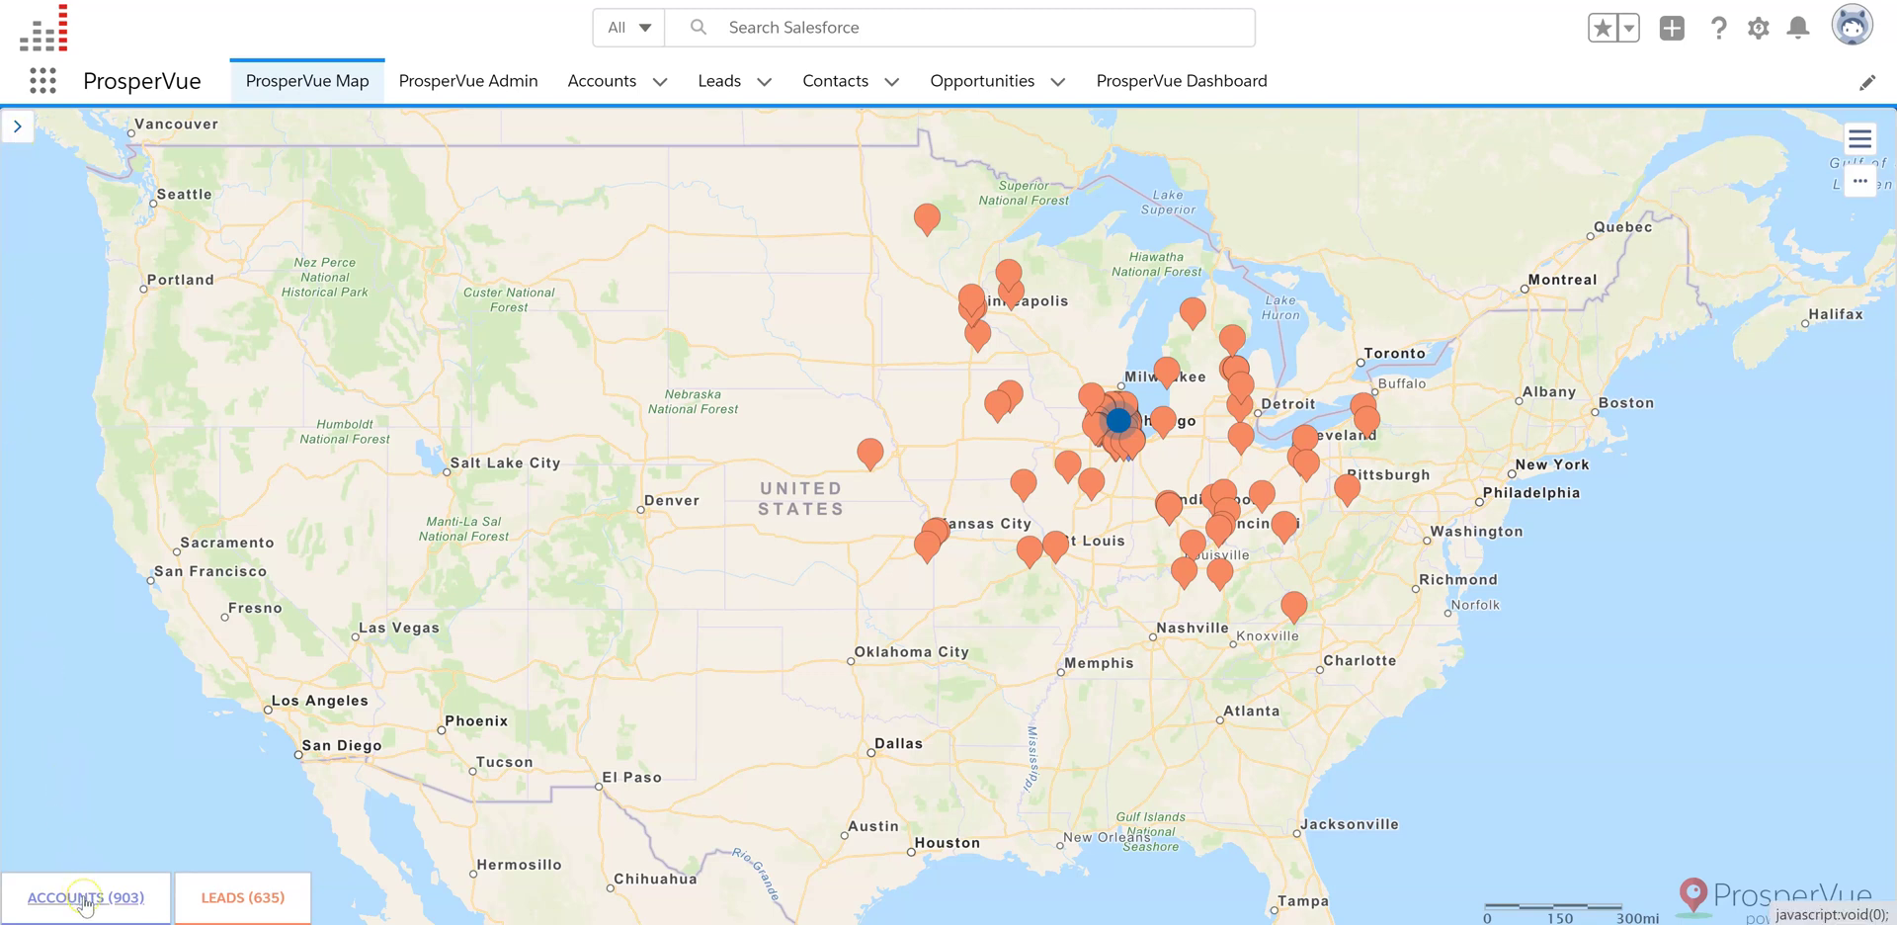
left_click(19, 129)
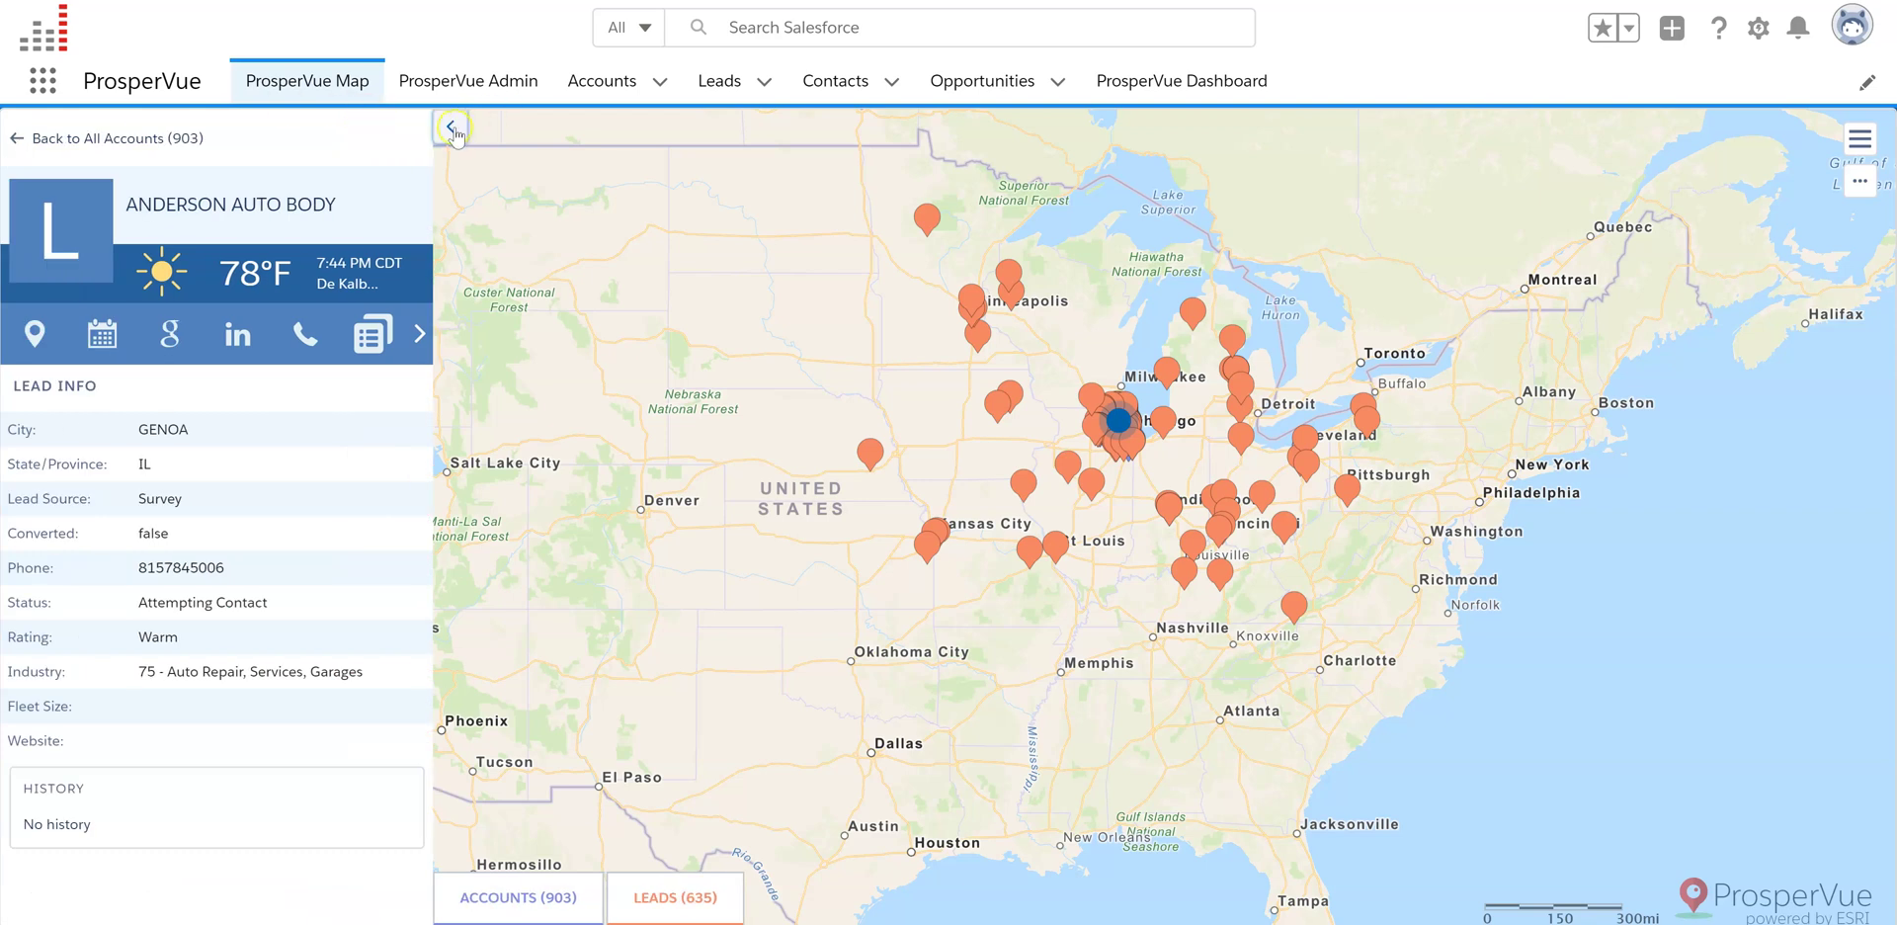
left_click(452, 129)
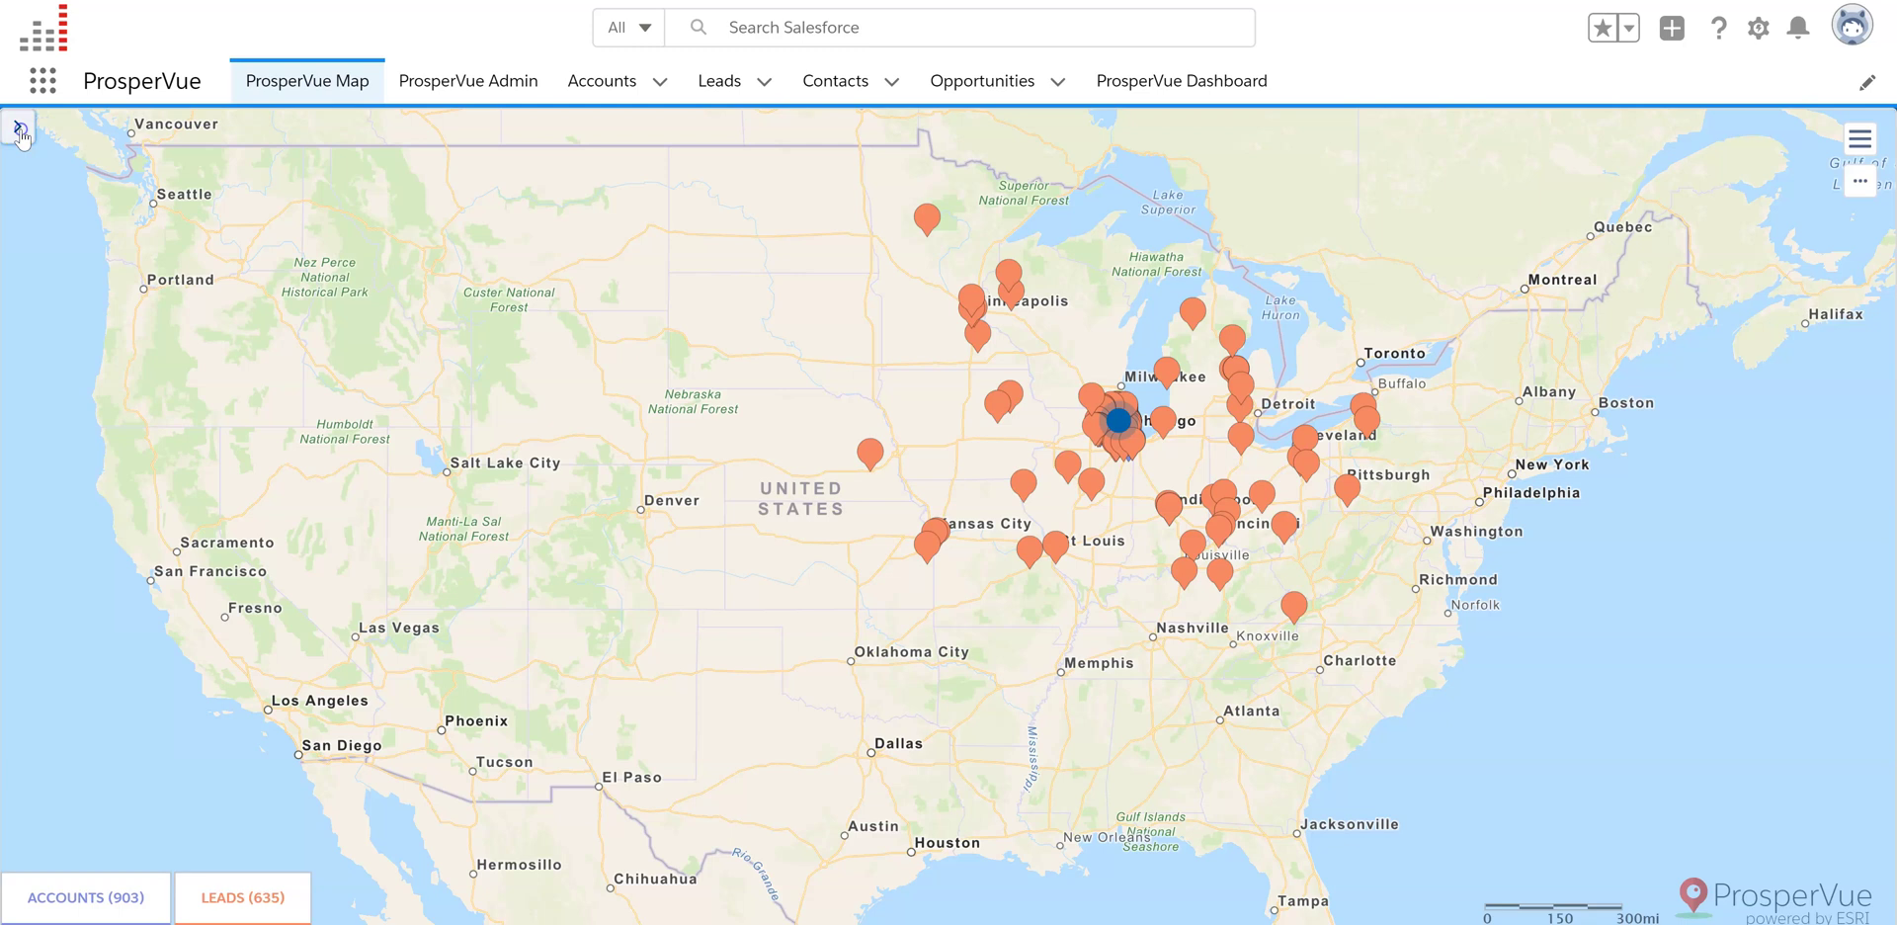
left_click(20, 129)
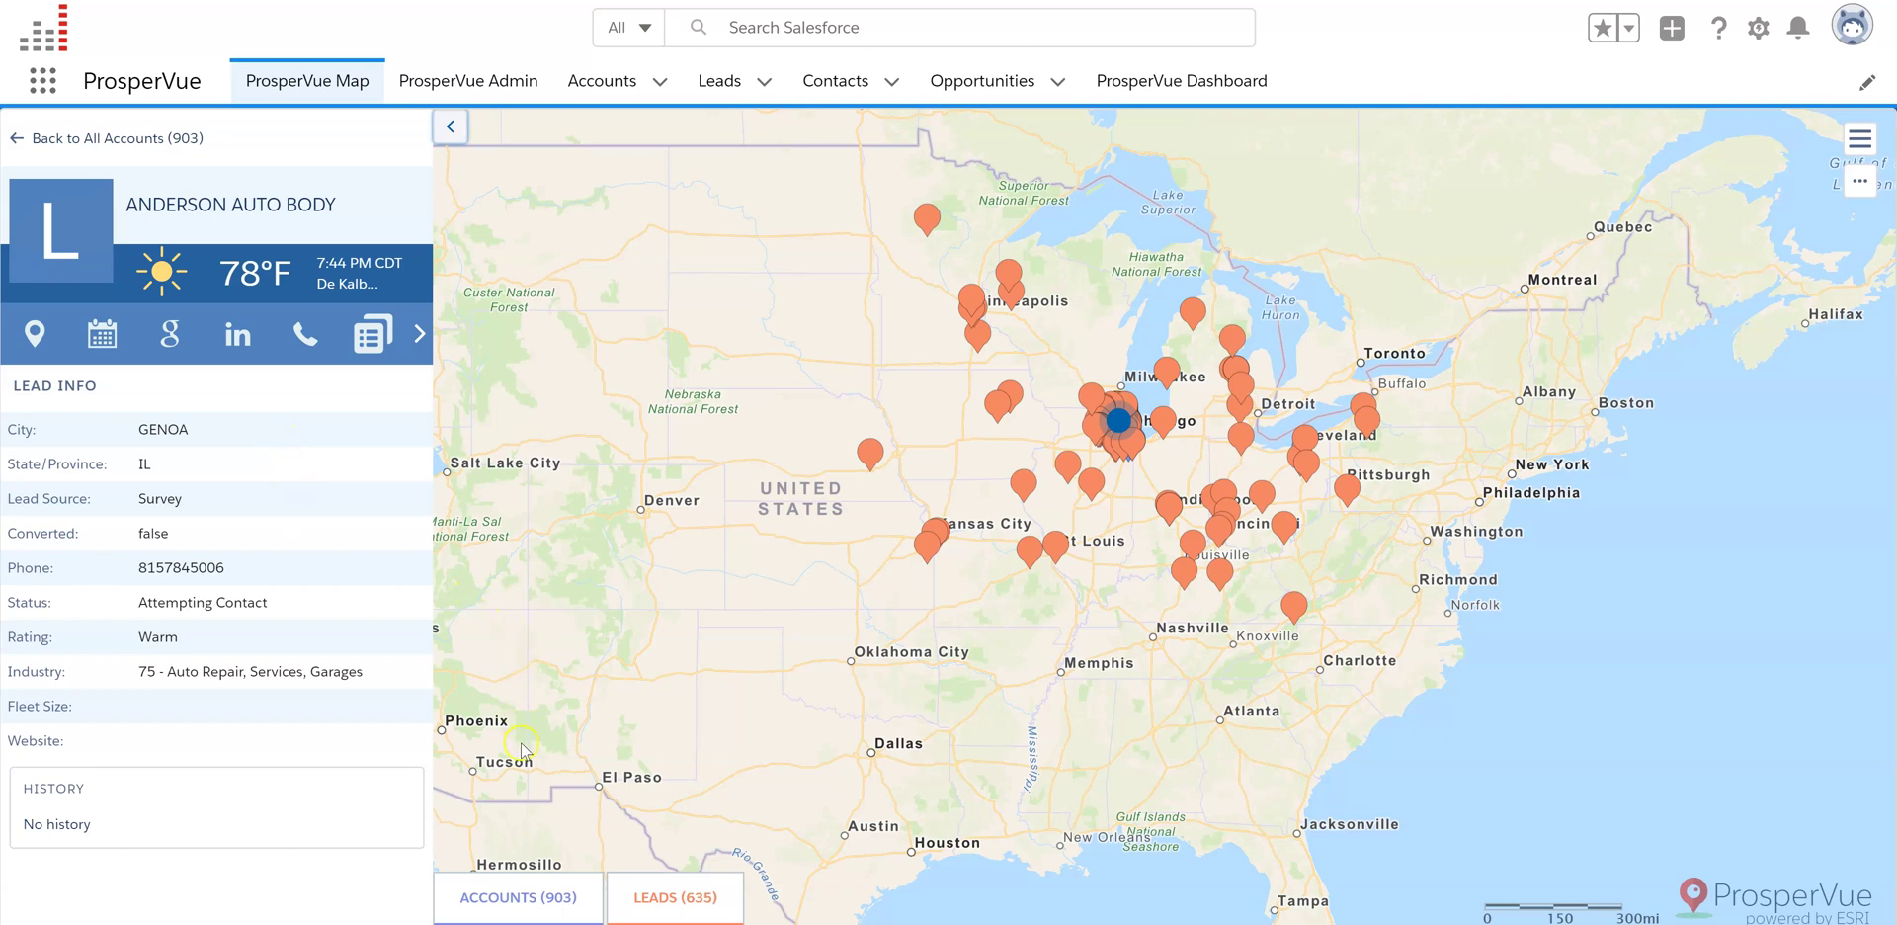
Step: Open the accounts table below the map and switch it to the leads table
left_click(499, 901)
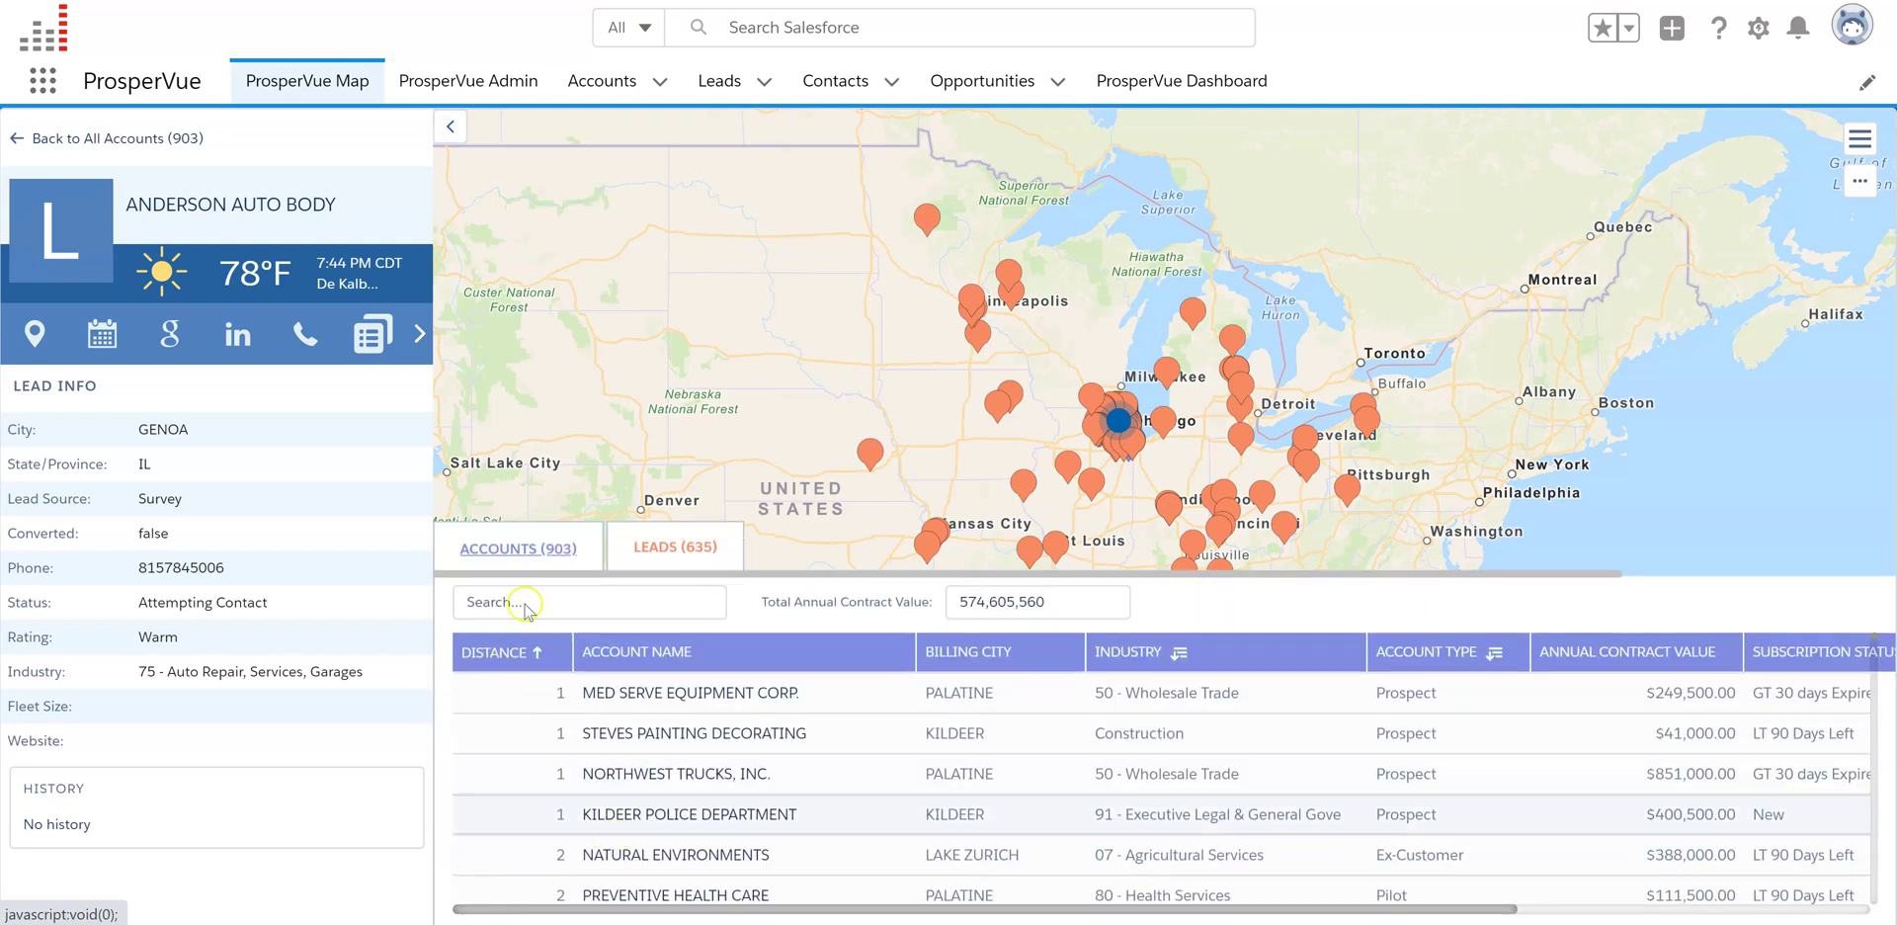
left_click(675, 552)
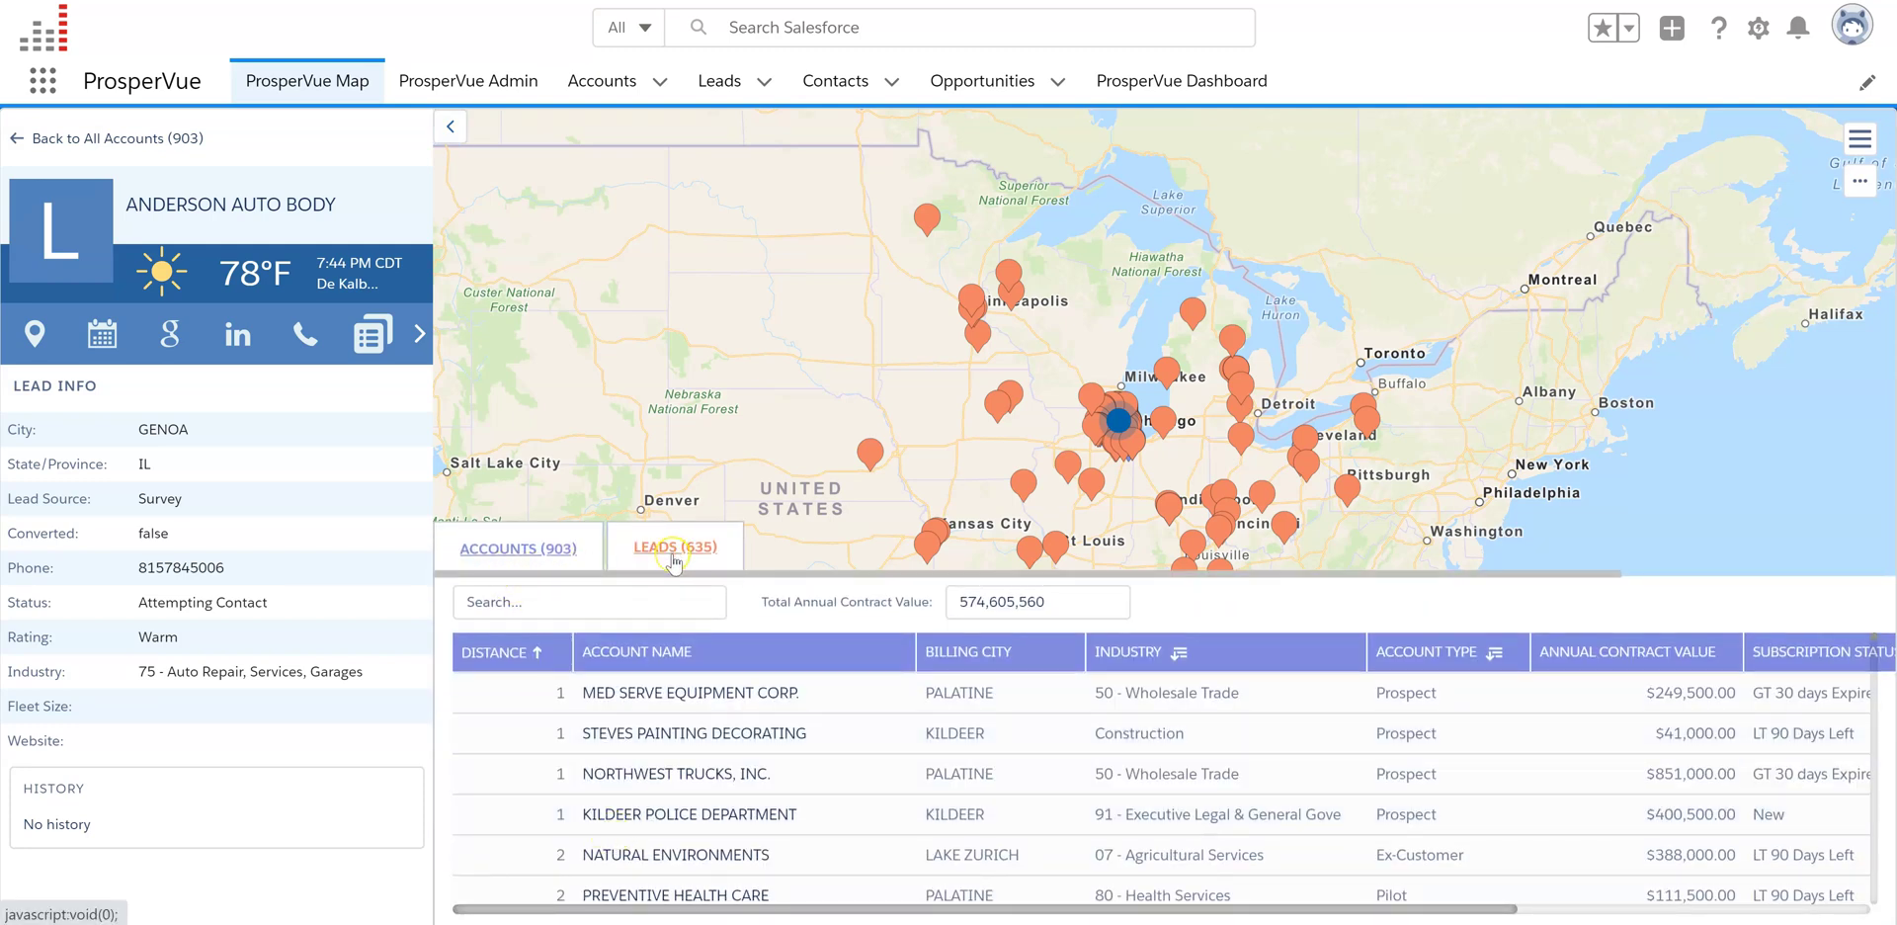
left_click(529, 560)
left_click(696, 550)
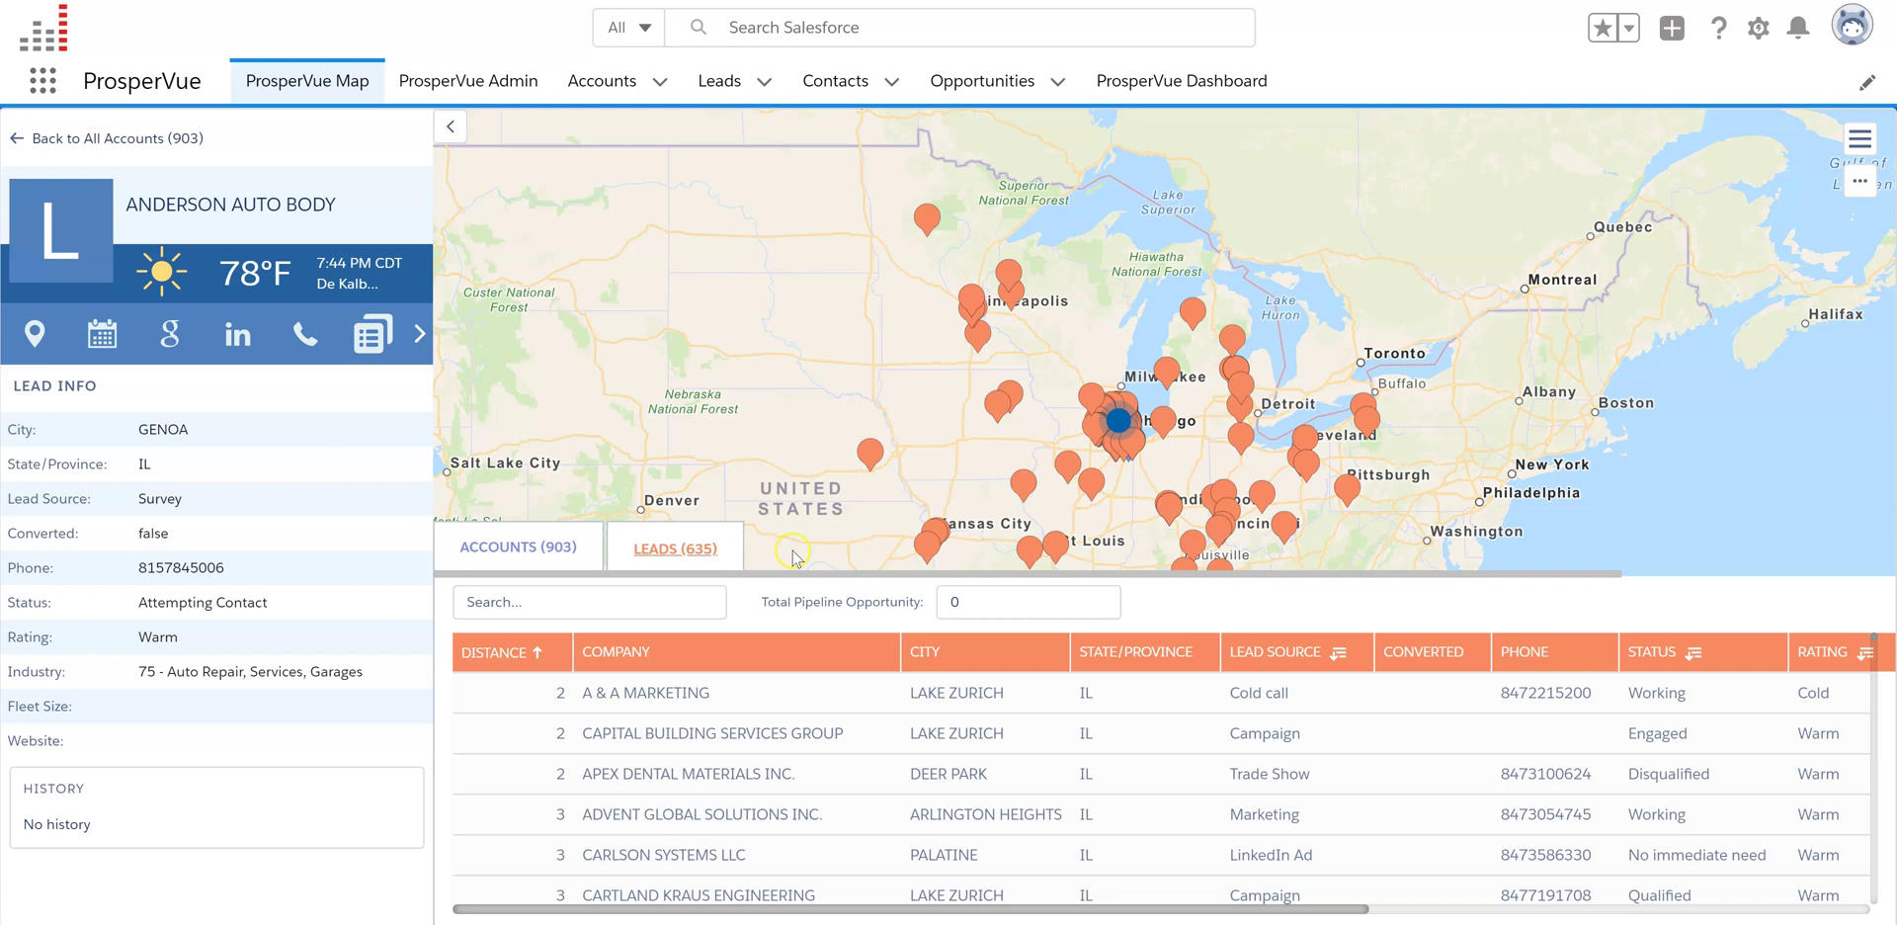
left_click(1091, 482)
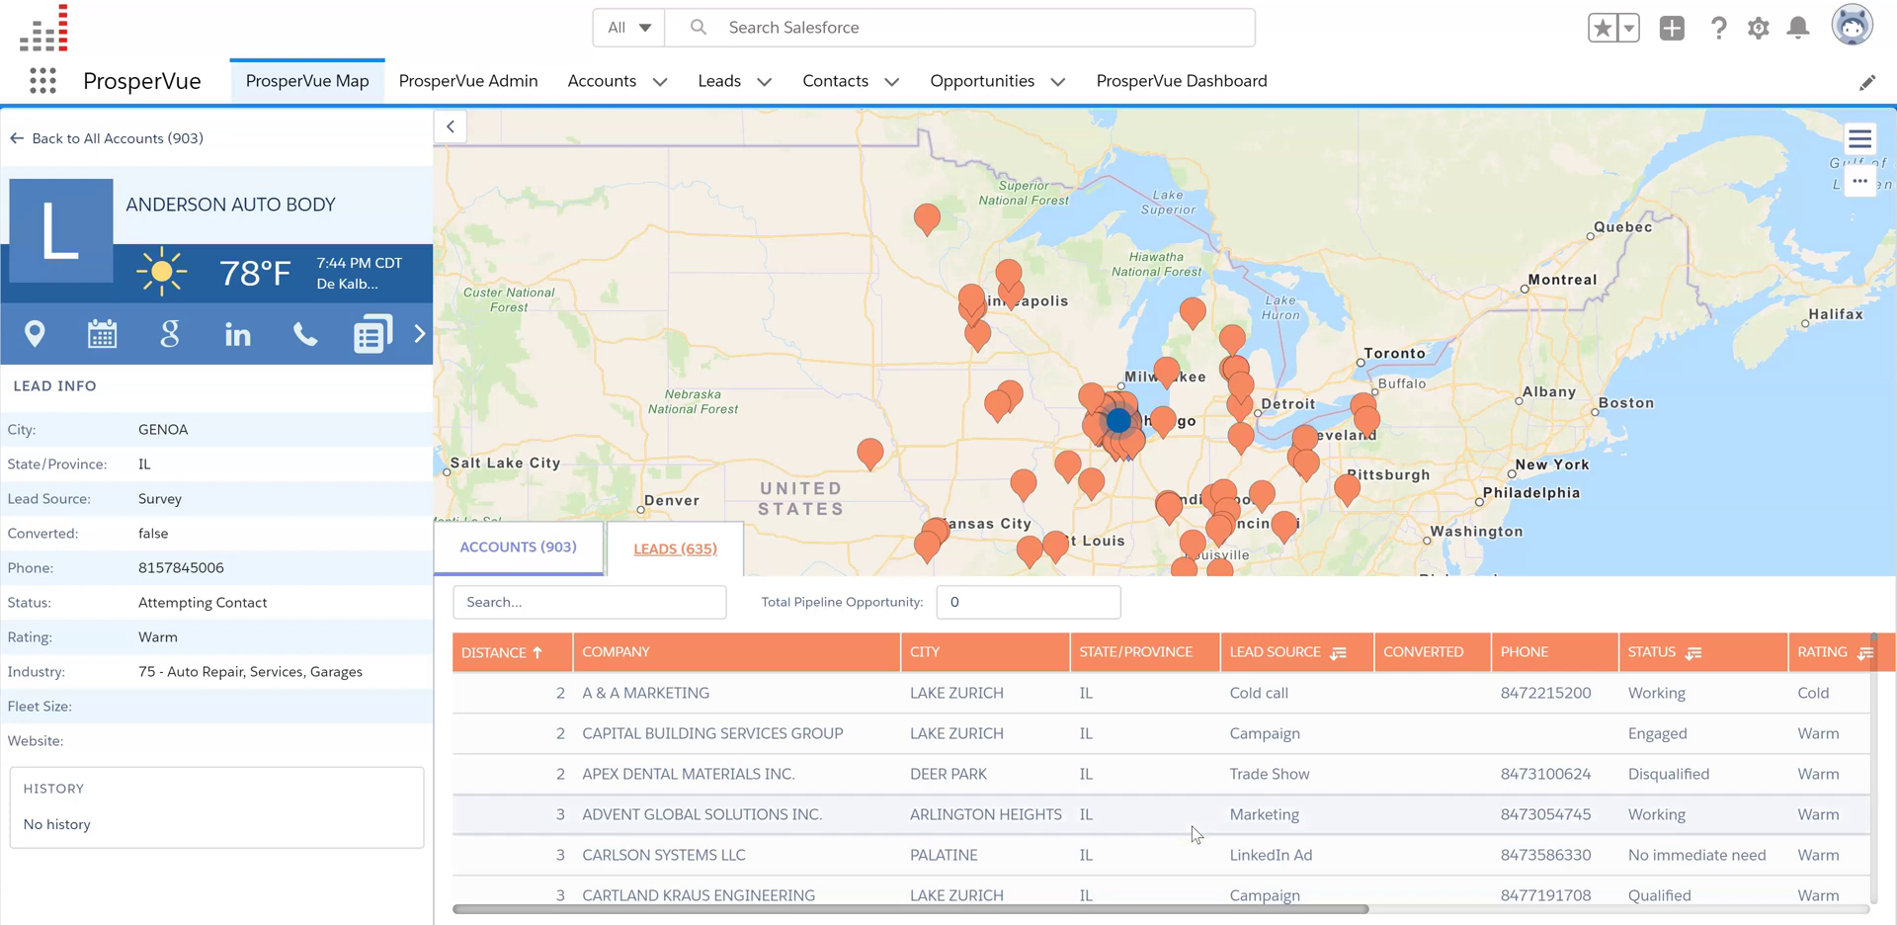
left_click(696, 571)
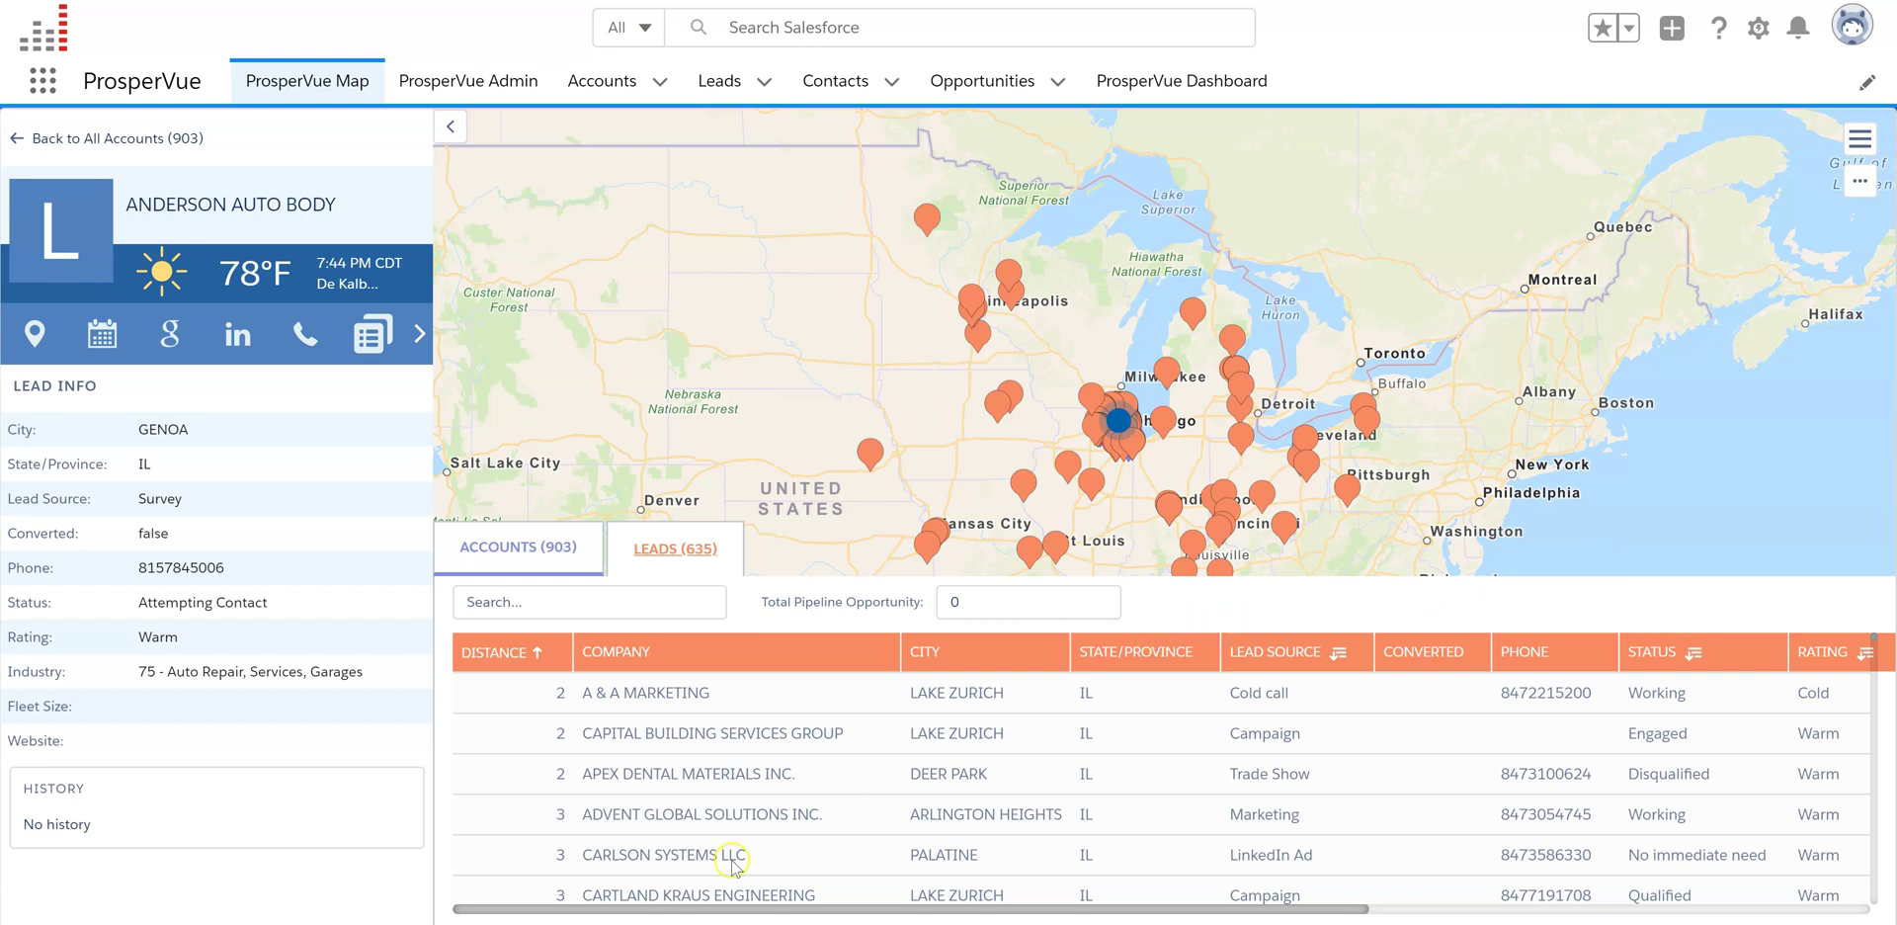
mouse_move(753, 908)
left_mouse_down()
mouse_move(1287, 895)
mouse_move(721, 919)
left_mouse_up()
Step: Switch the table below the map back to accounts and look over its columns
left_click(505, 547)
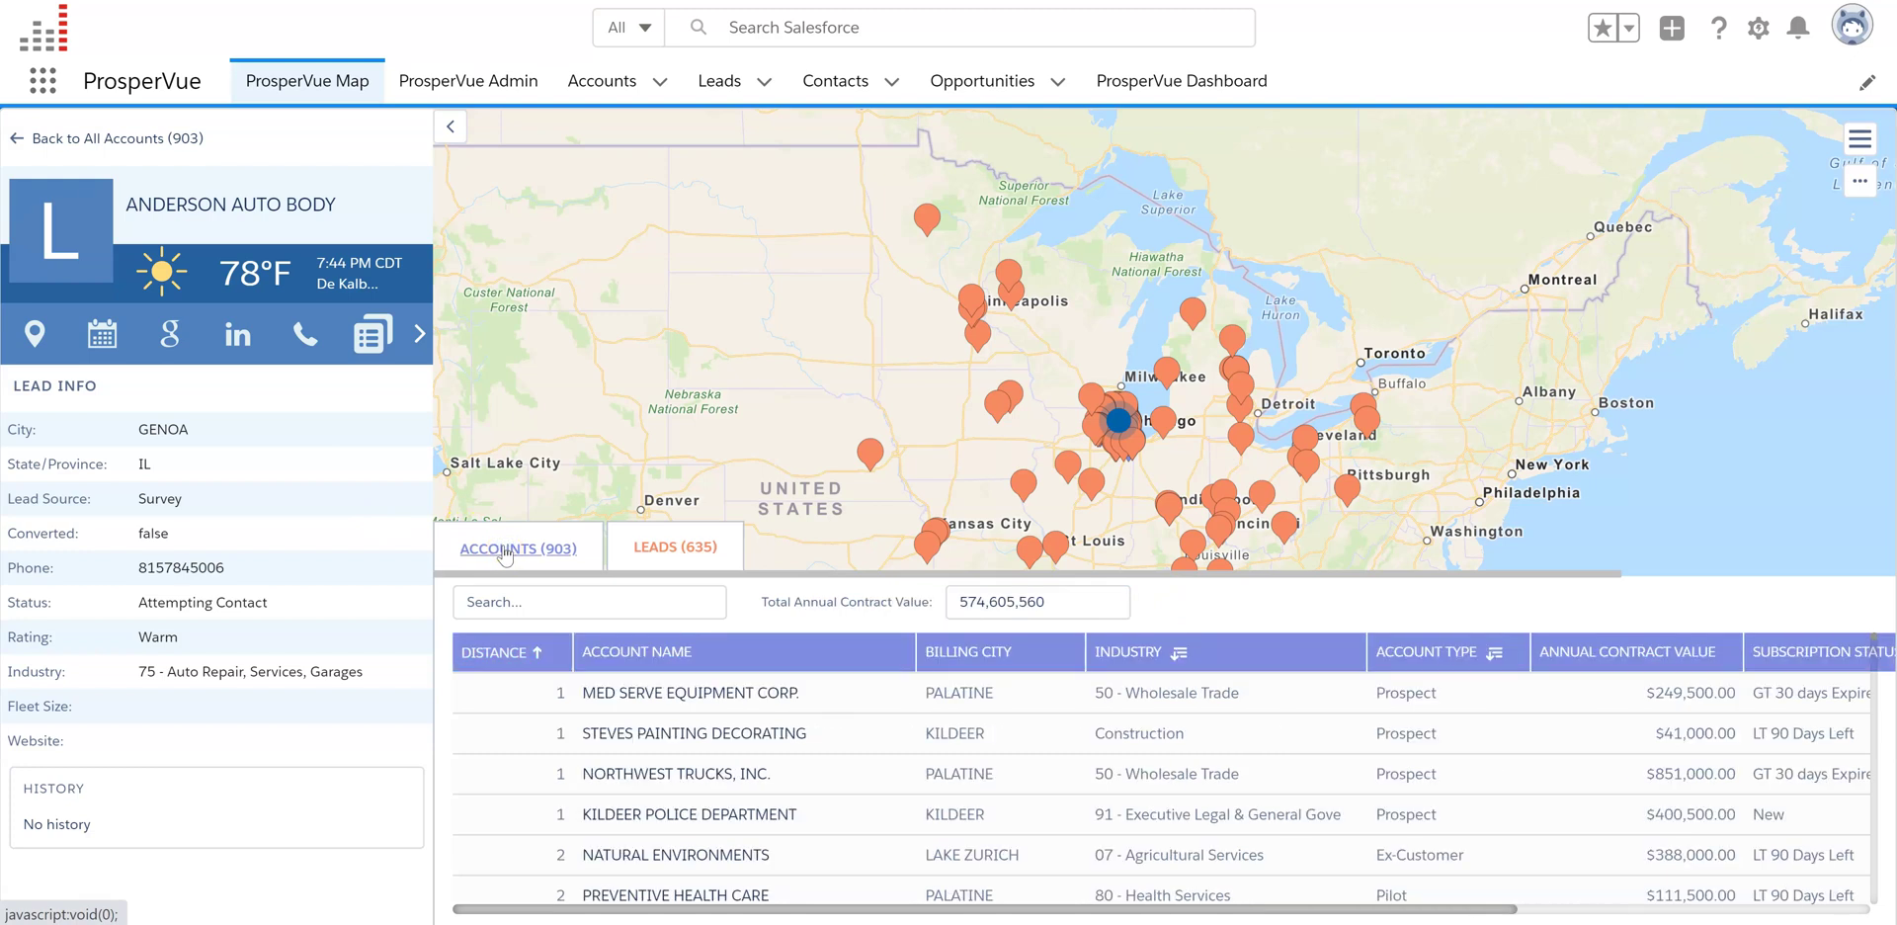
left_click(505, 555)
left_click(539, 899)
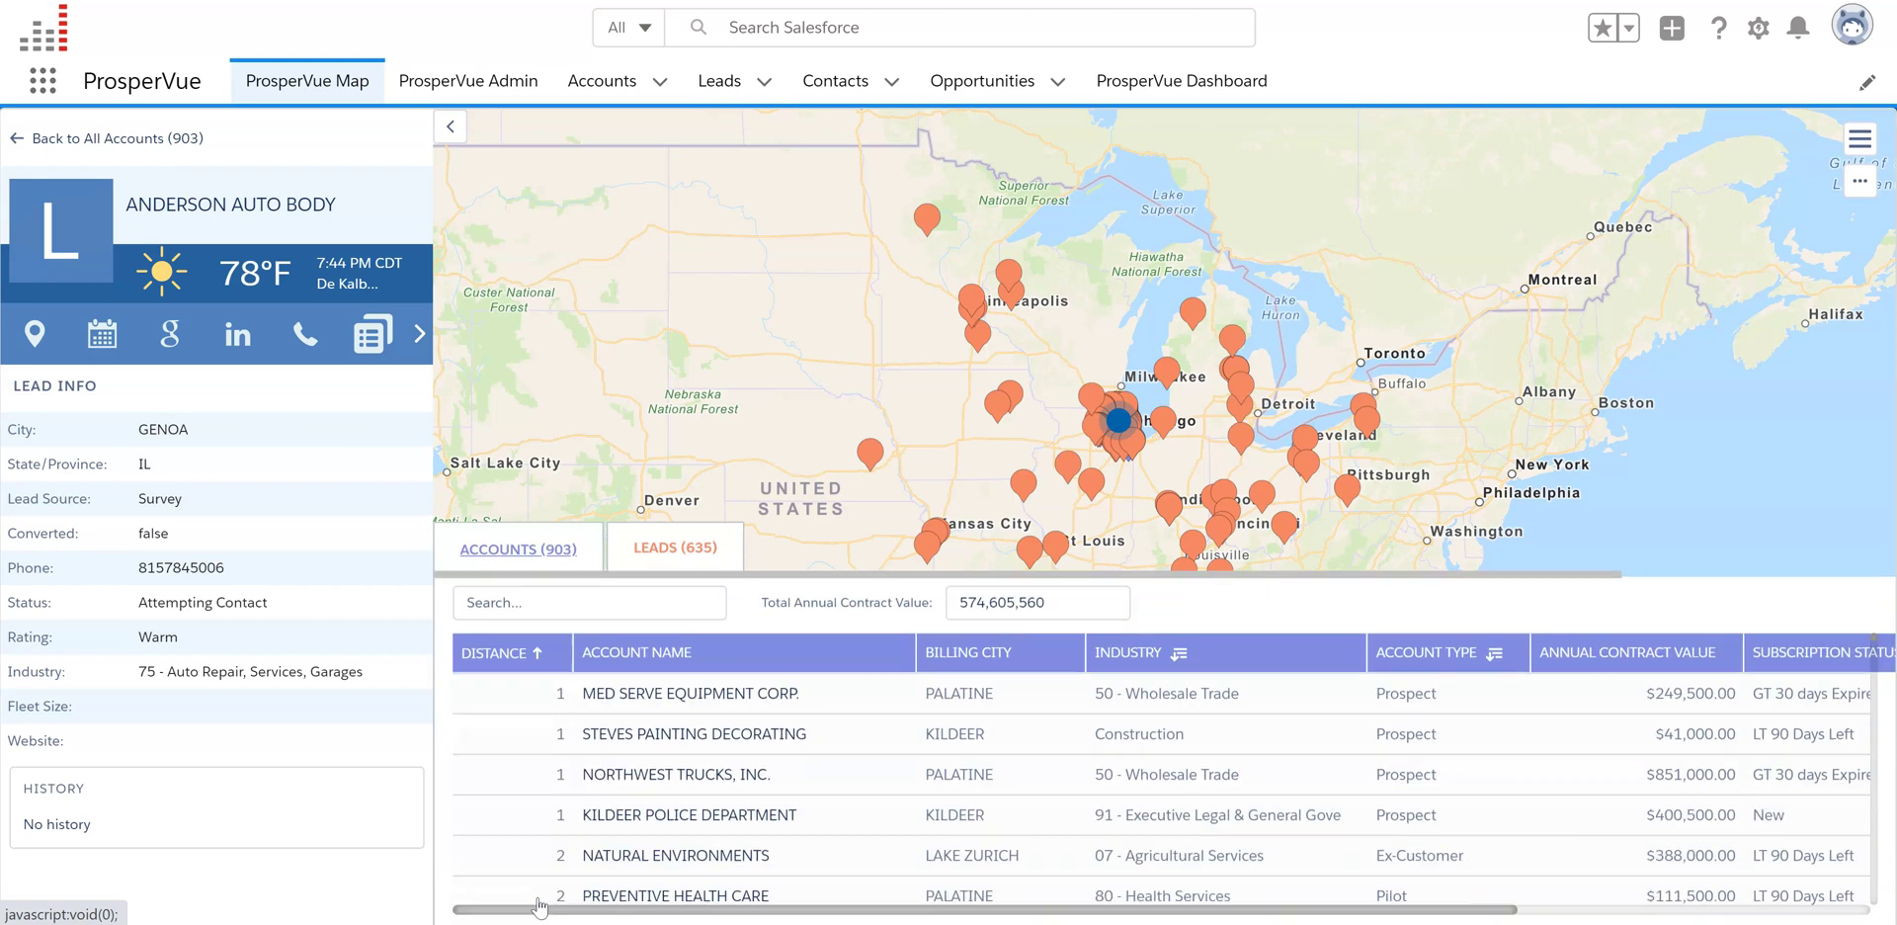
left_click(1223, 635)
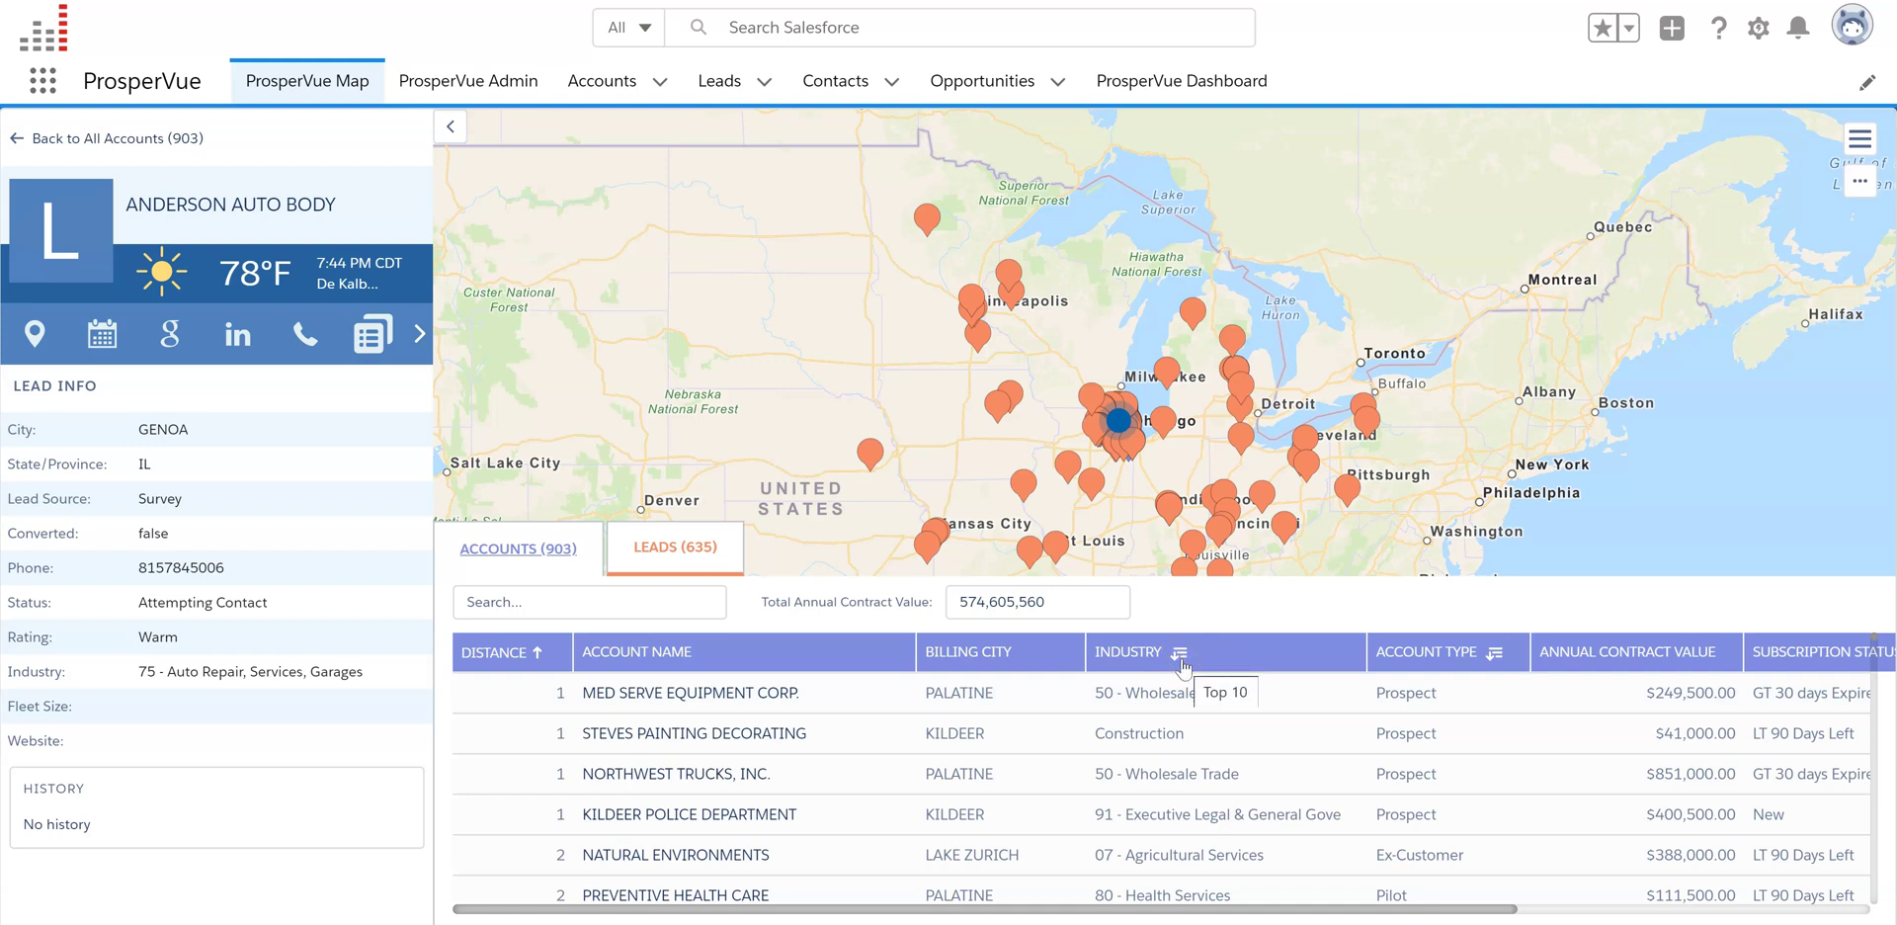
left_click(1411, 828)
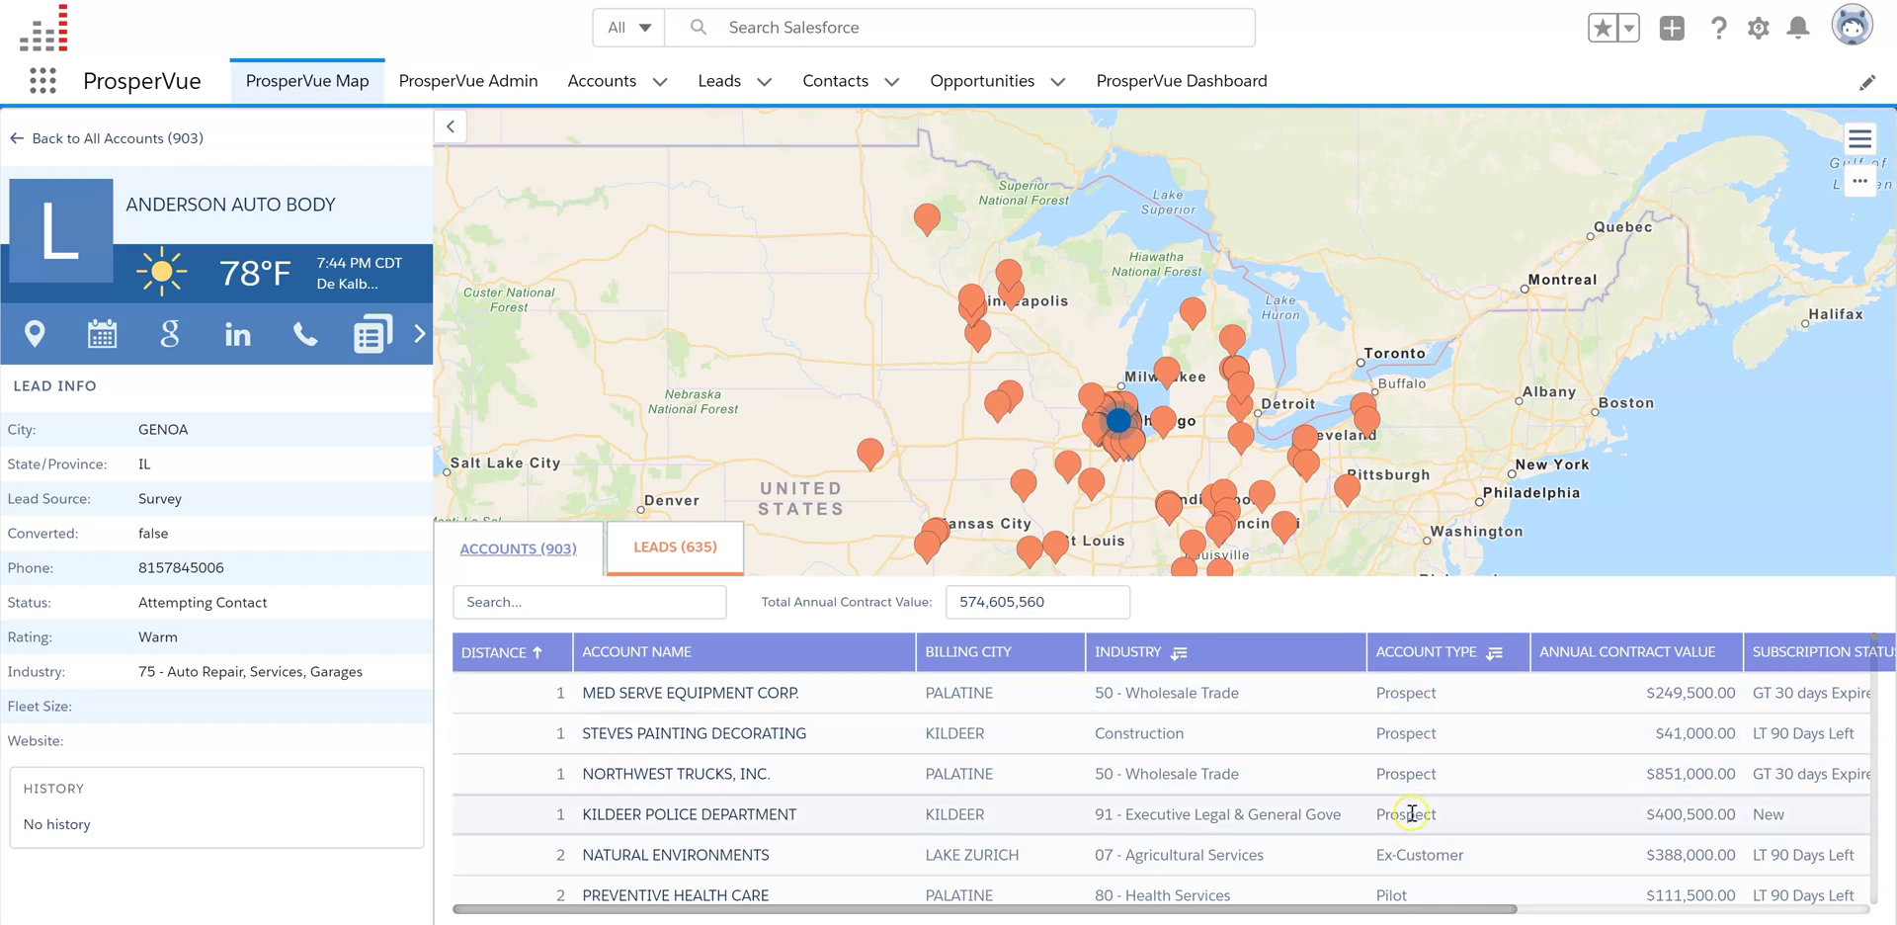
Step: View the Account Type breakdown of the accounts as a map legend and close it
left_click(1494, 655)
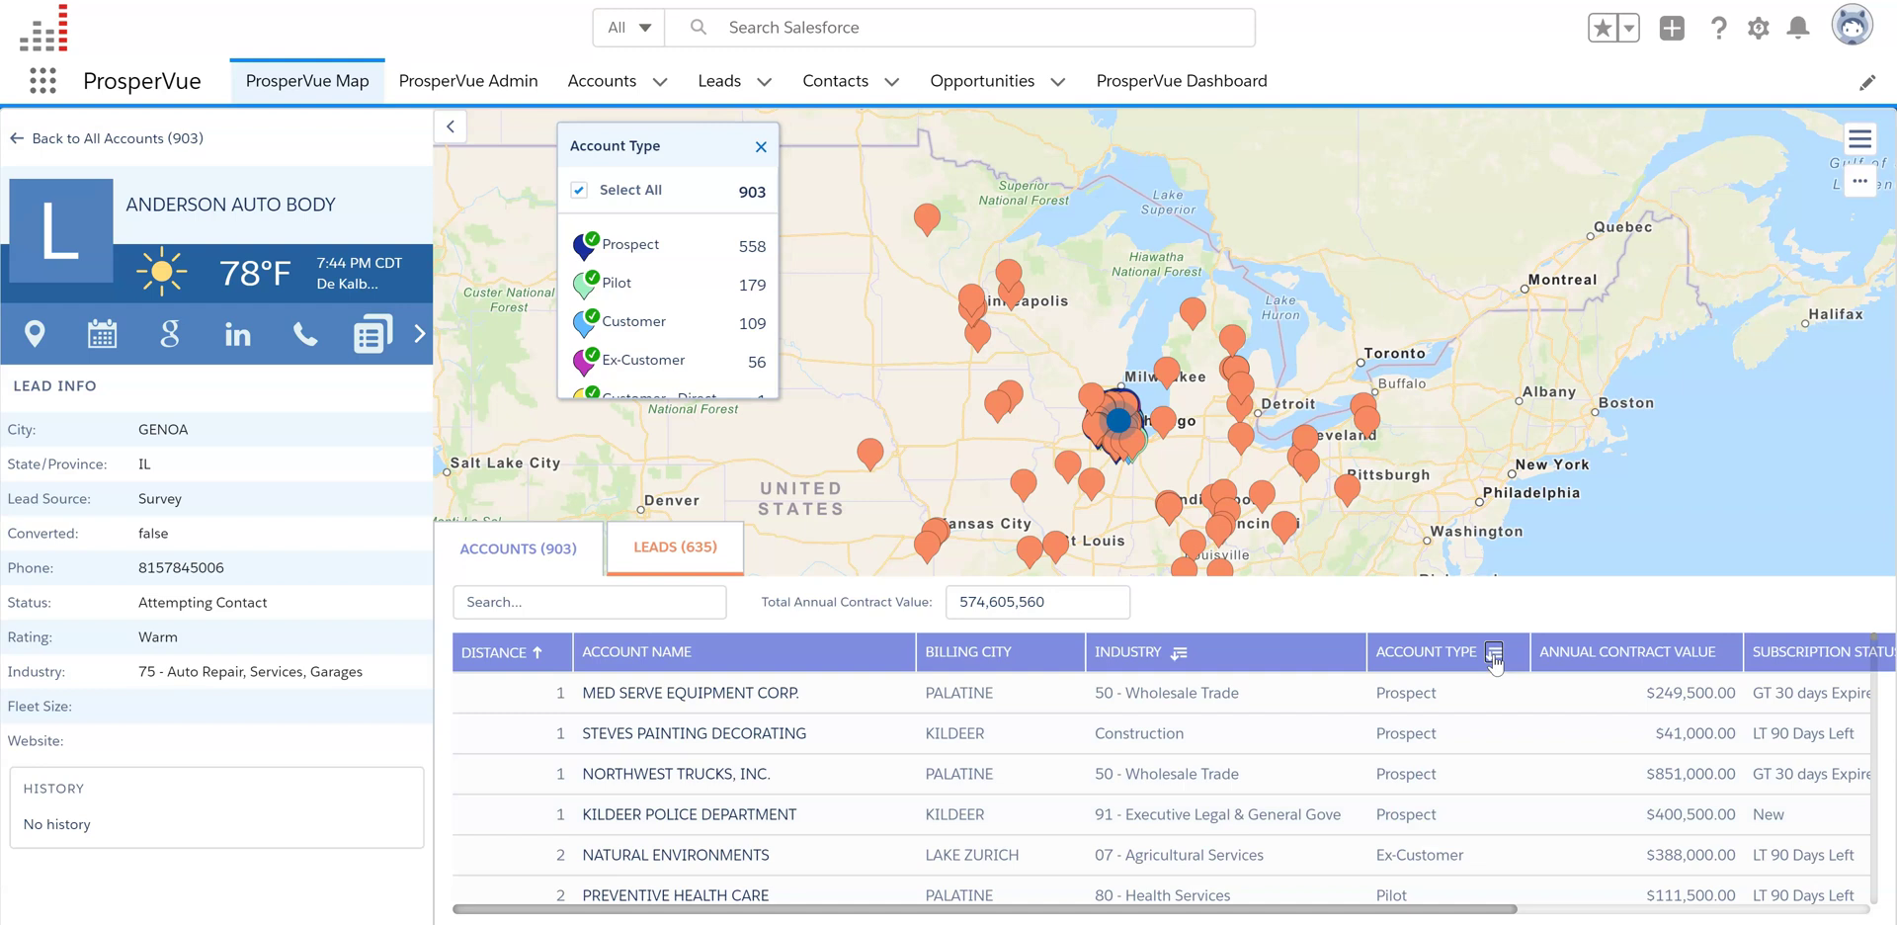
left_click(635, 210)
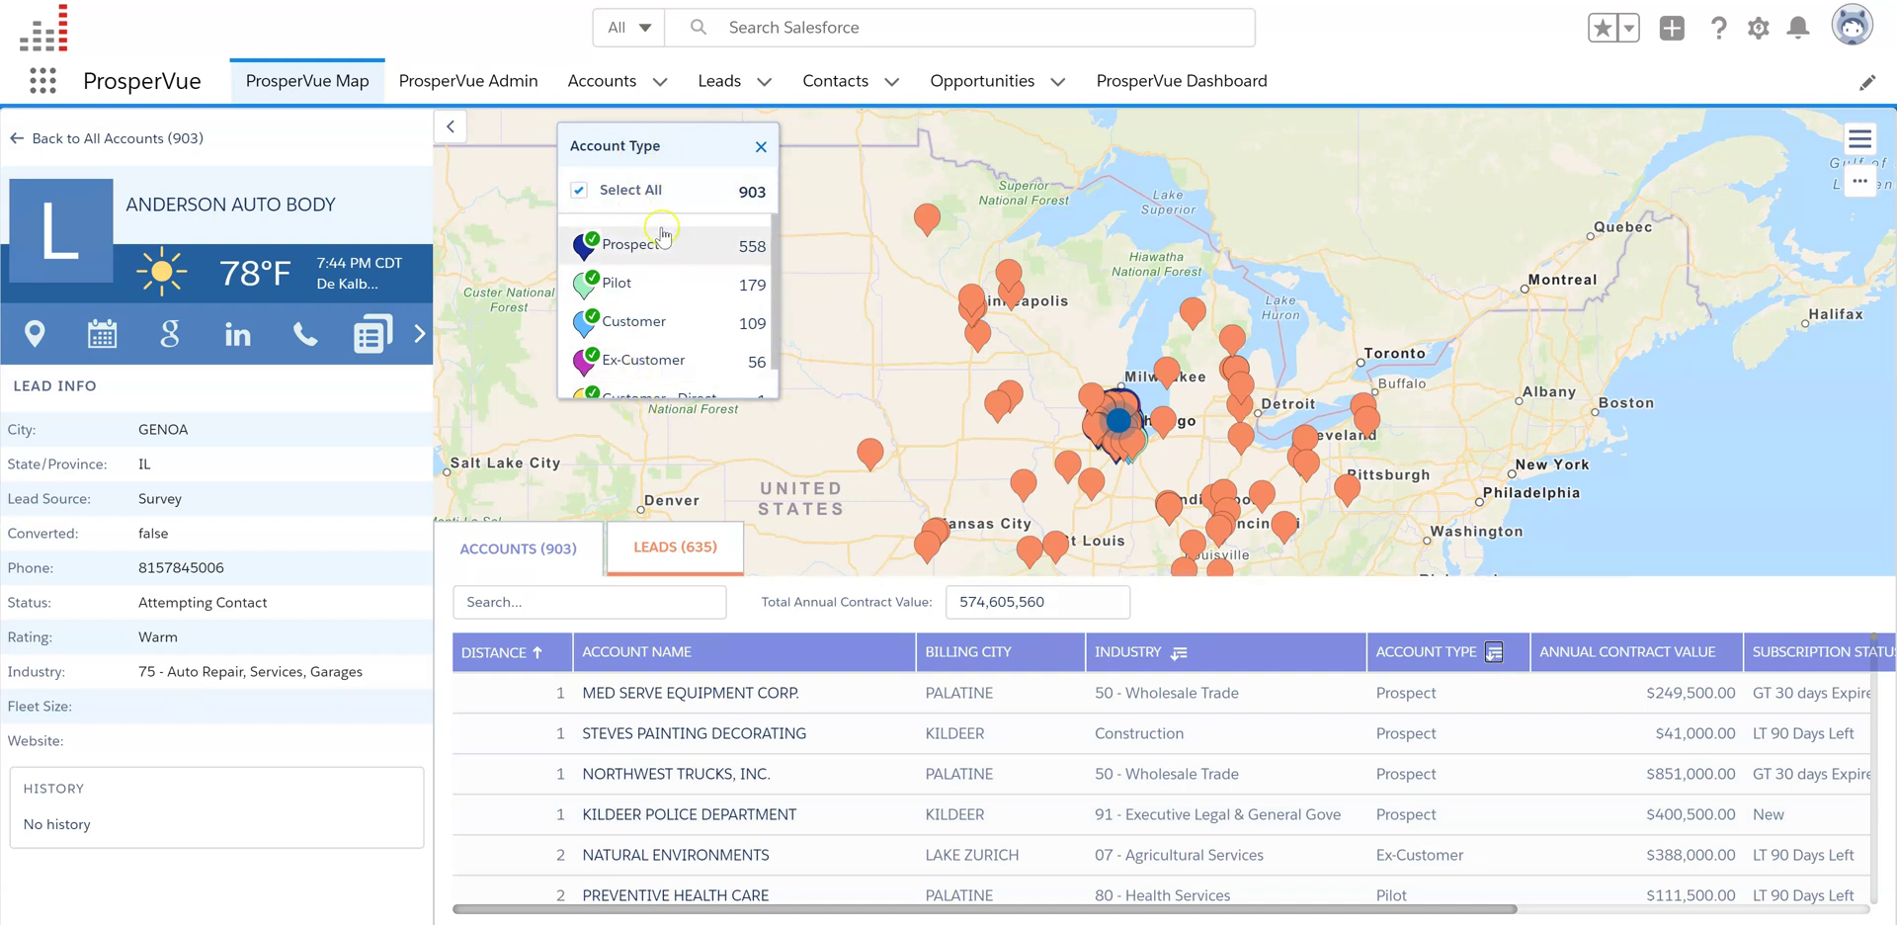
left_click(591, 194)
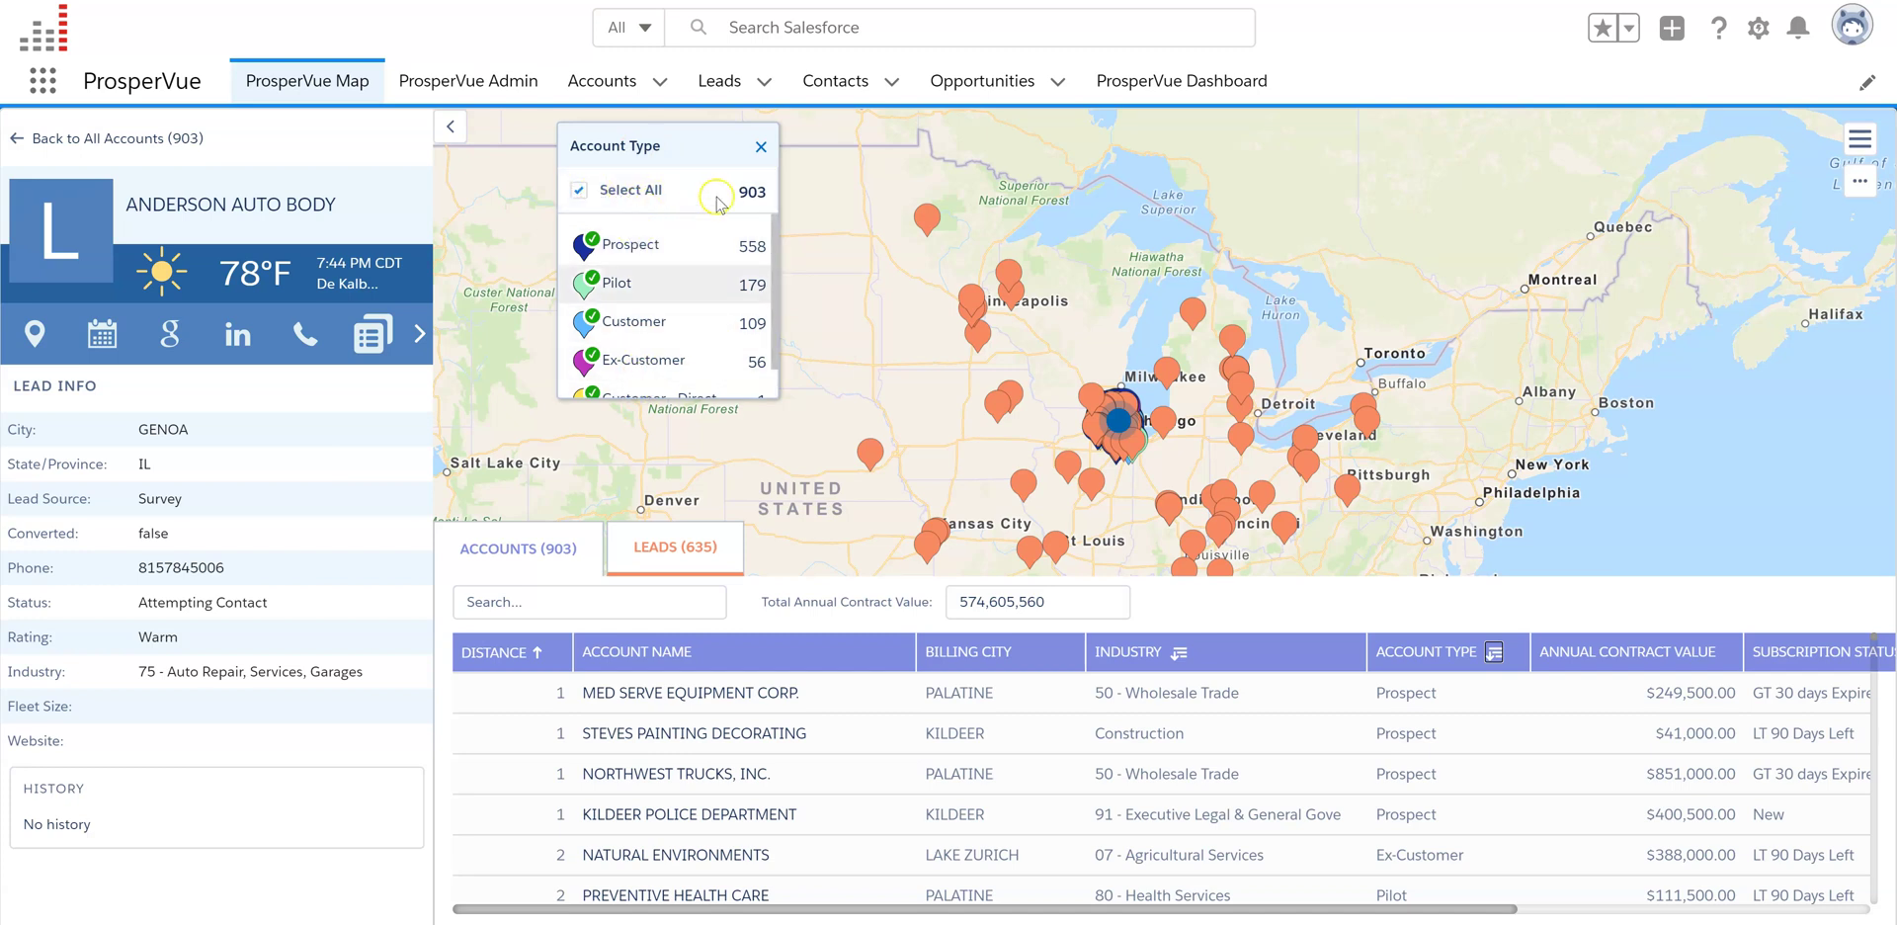
left_click(759, 144)
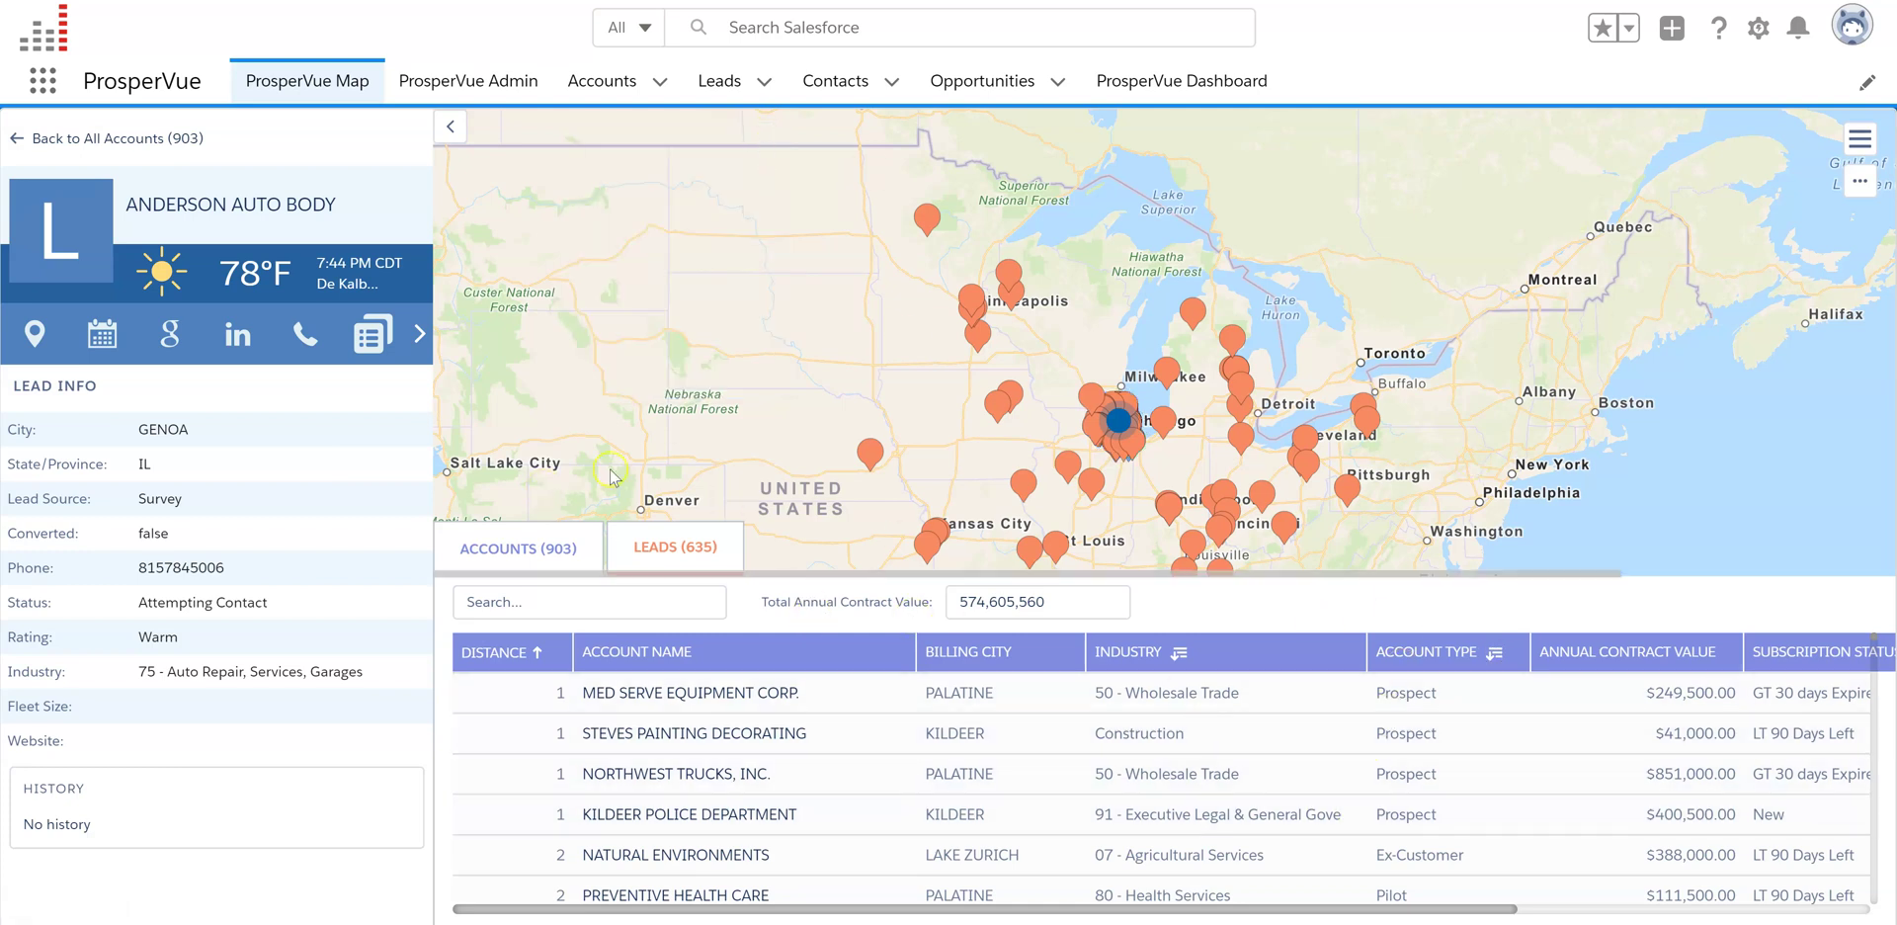
Step: Collapse the accounts table and view the map info card of the lead JARIN, INC. in Spring Hill, Kansas
left_click(550, 542)
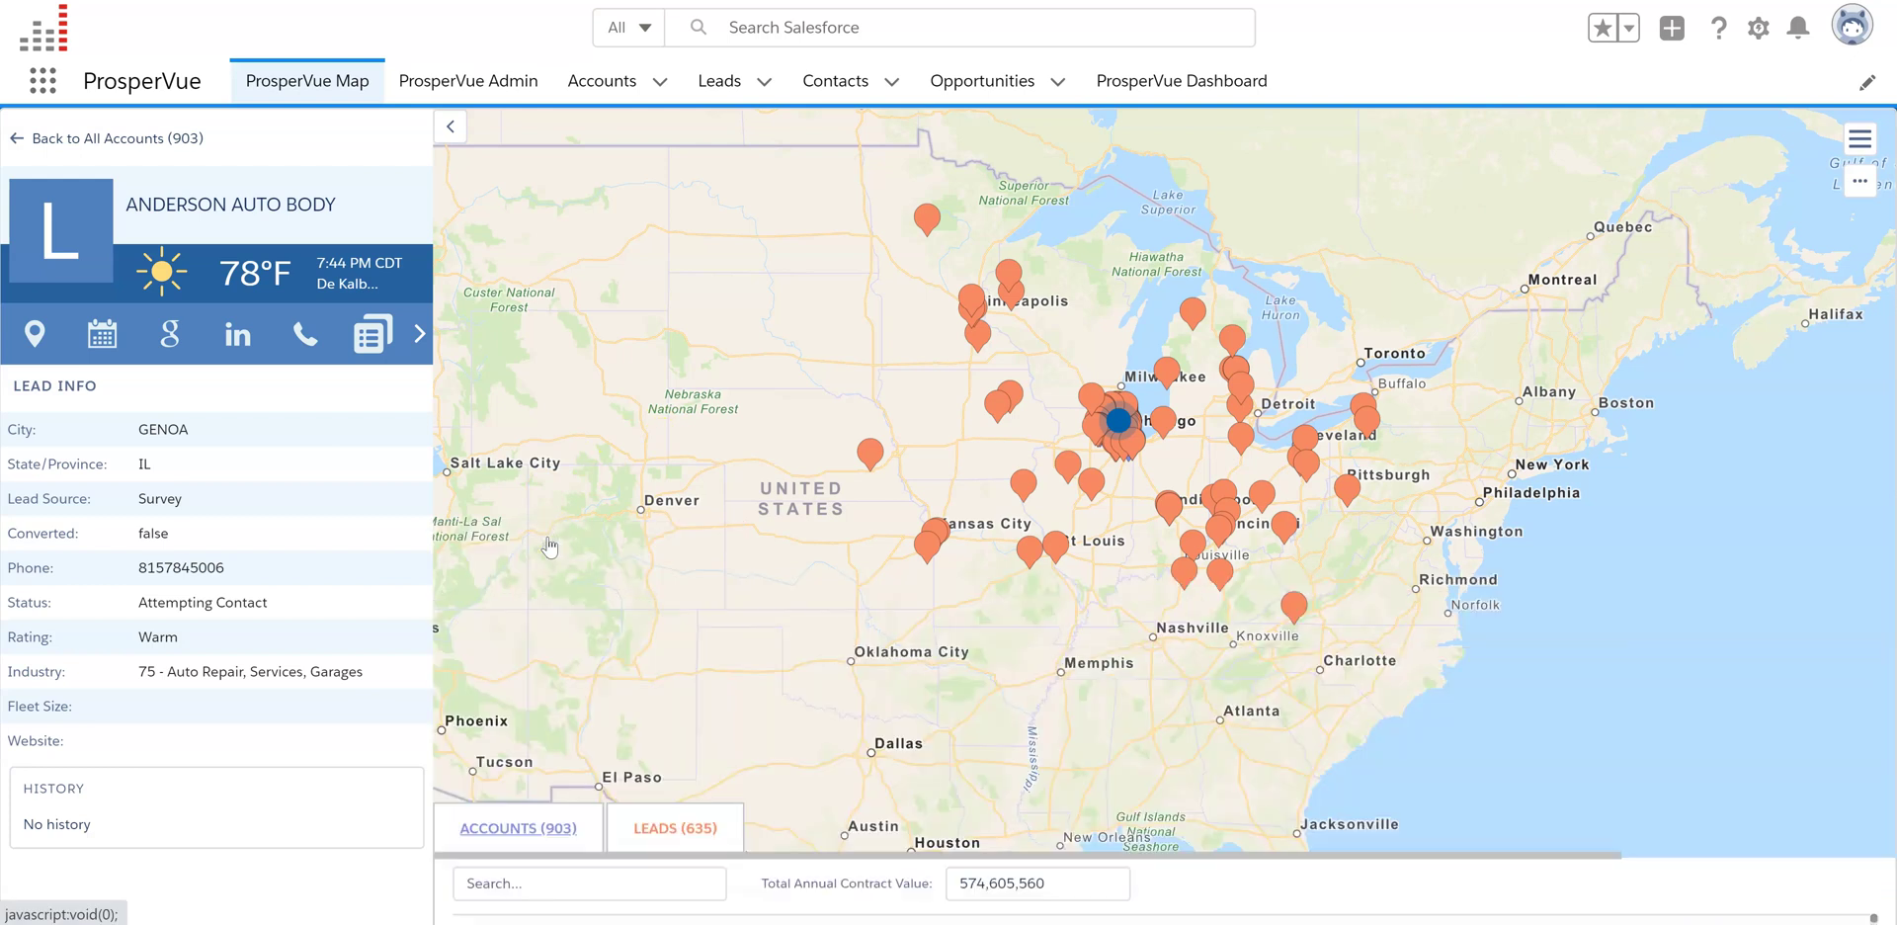
left_click(919, 537)
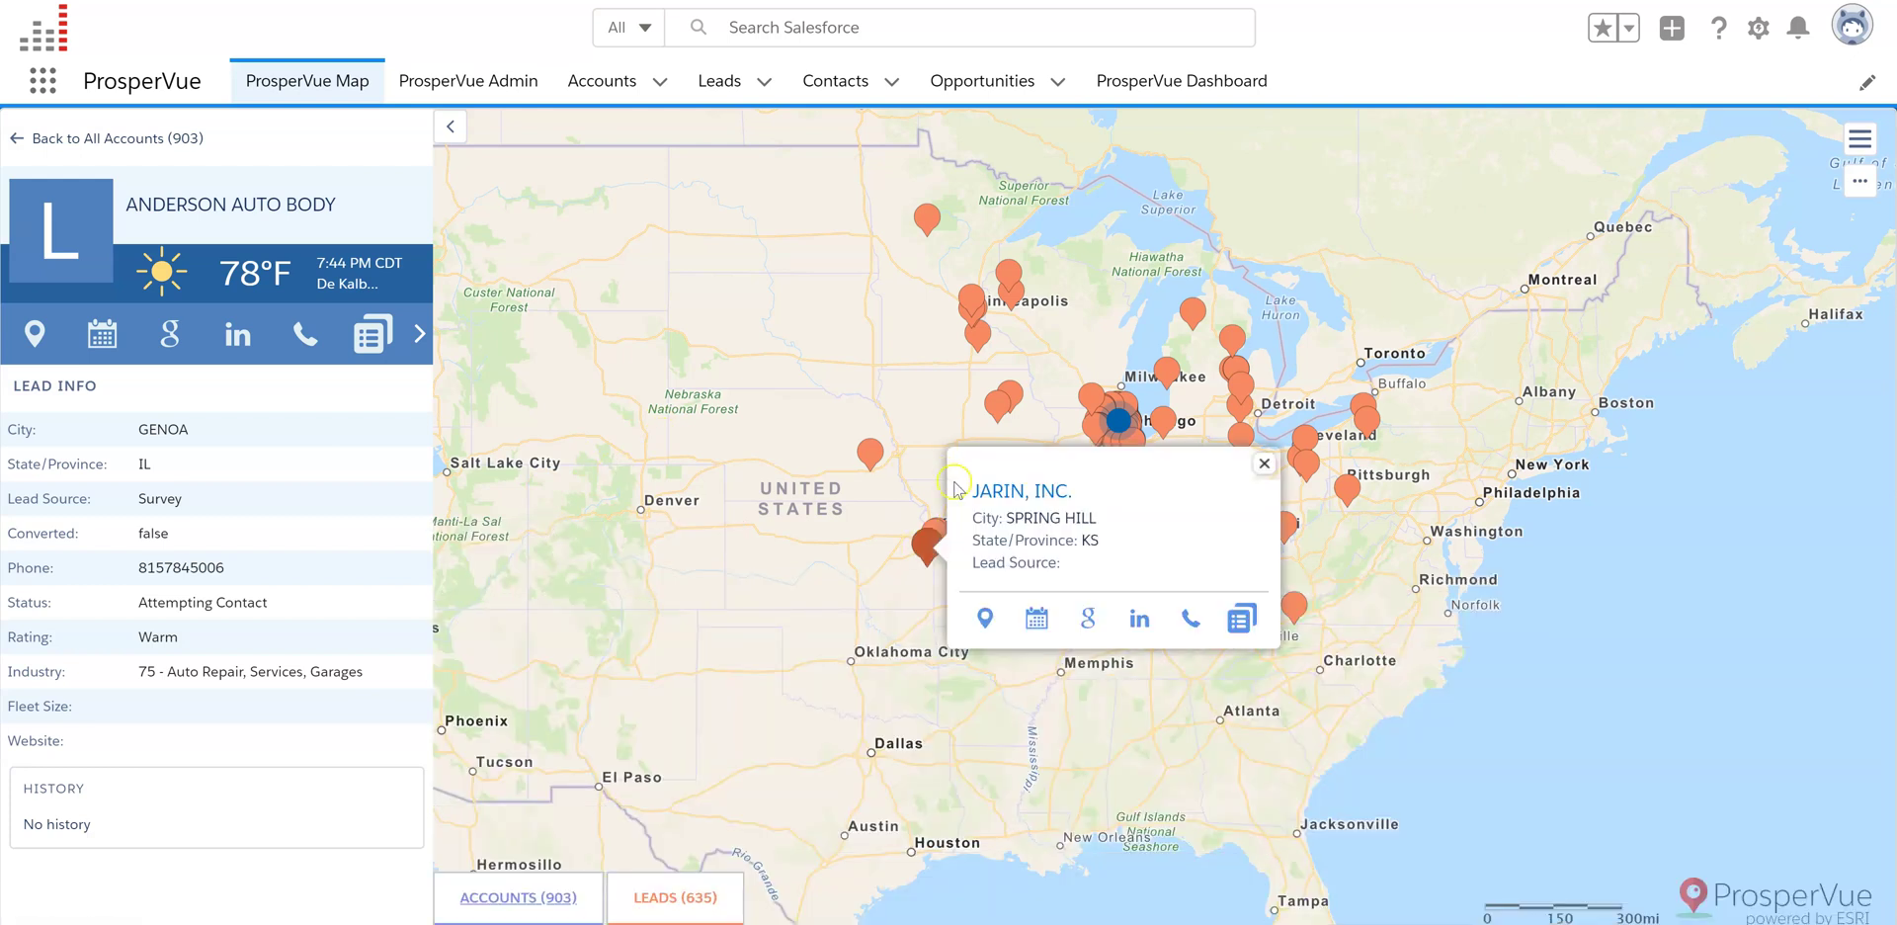
left_click(1813, 148)
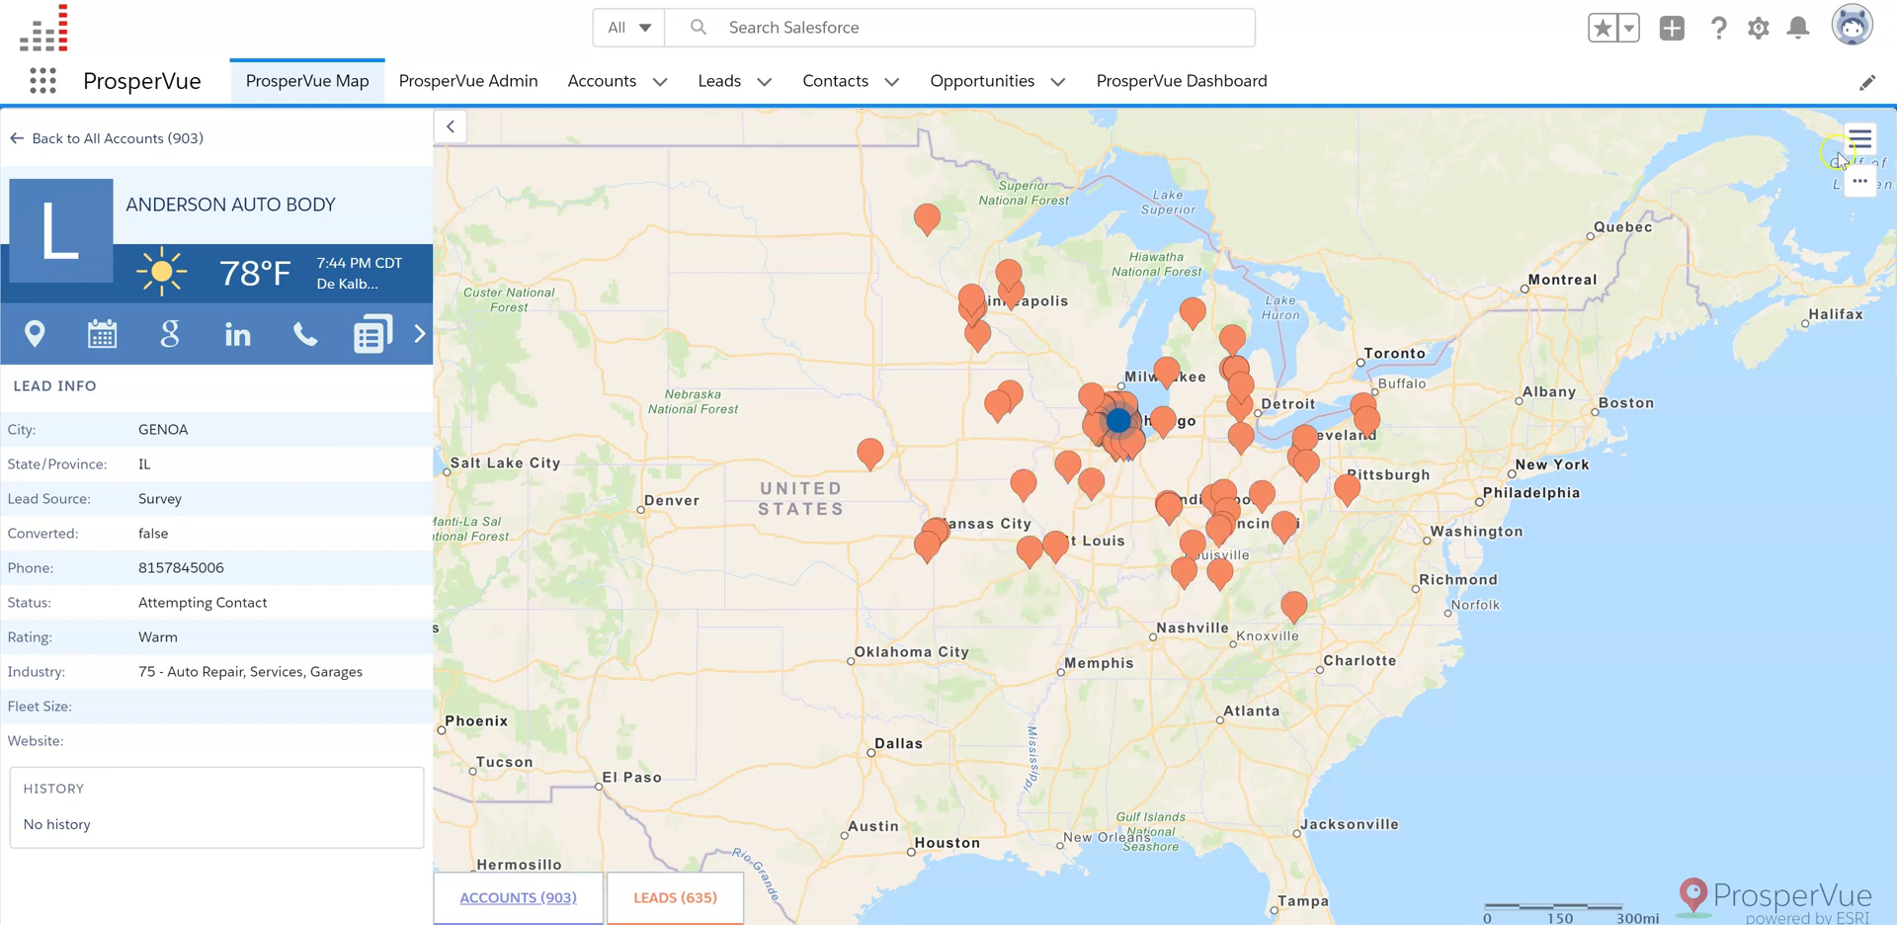
Step: Hide the Lead objects from the map and show them again alongside the Account objects
left_click(1854, 146)
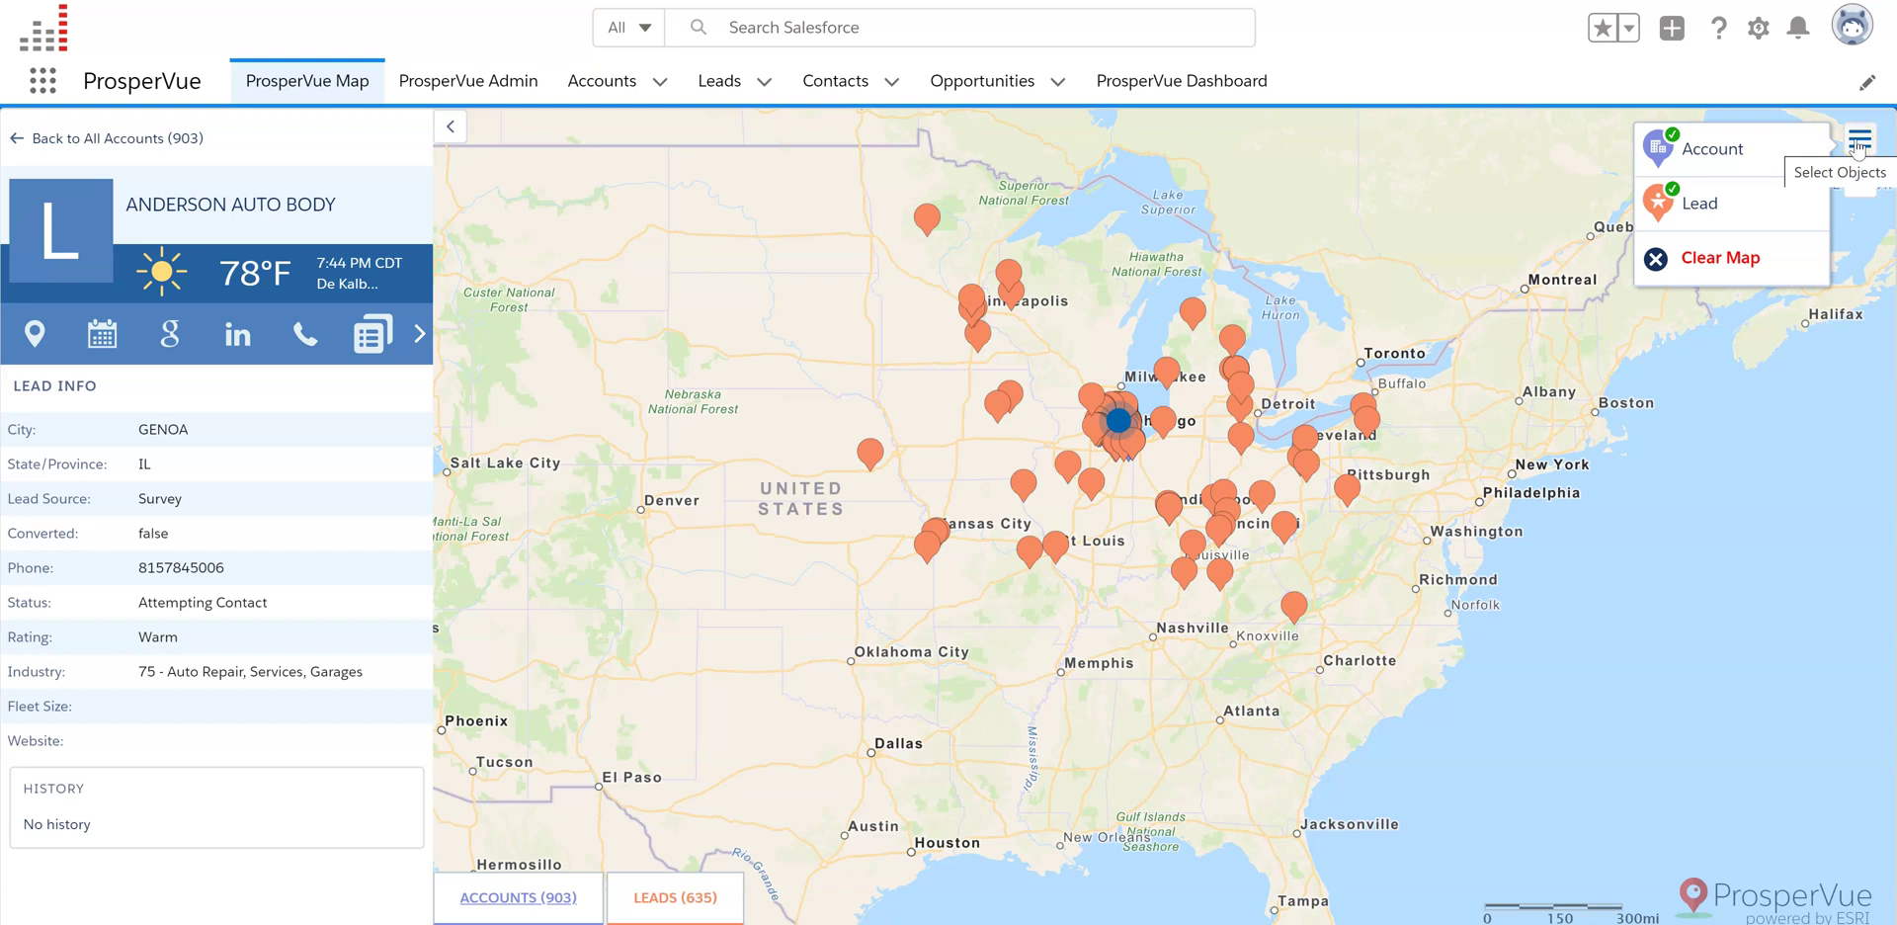
left_click(1738, 209)
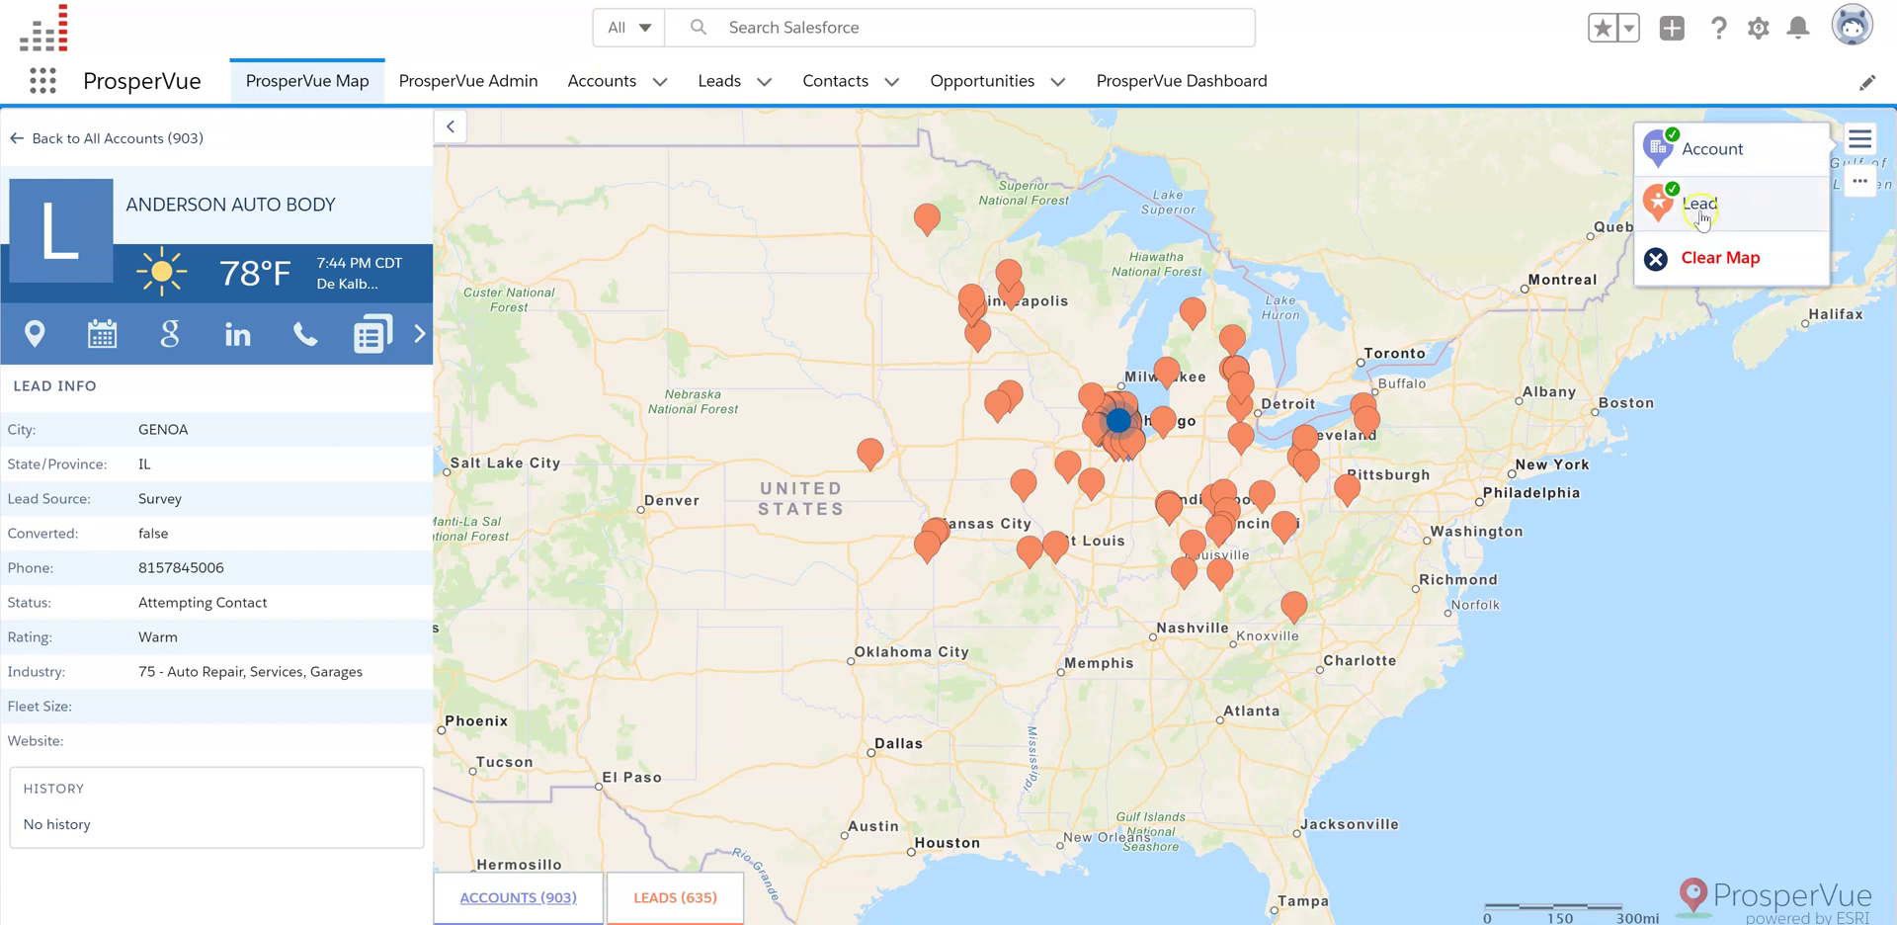
left_click(1702, 216)
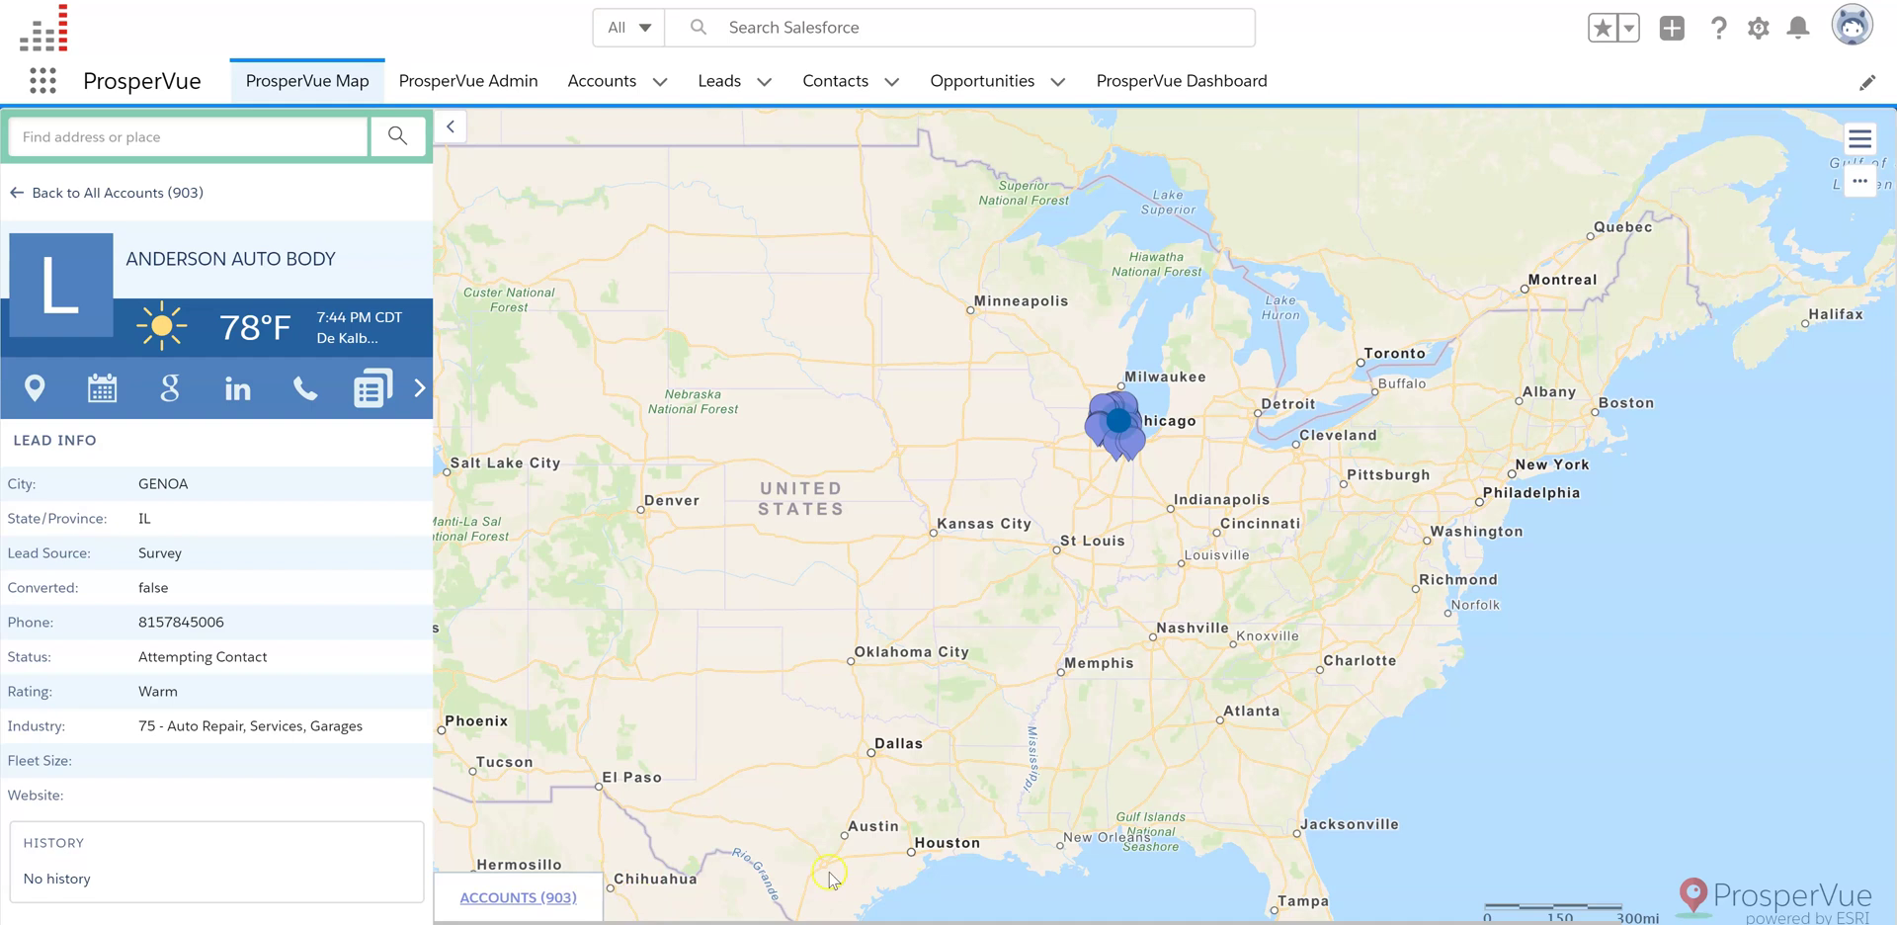
mouse_move(1859, 144)
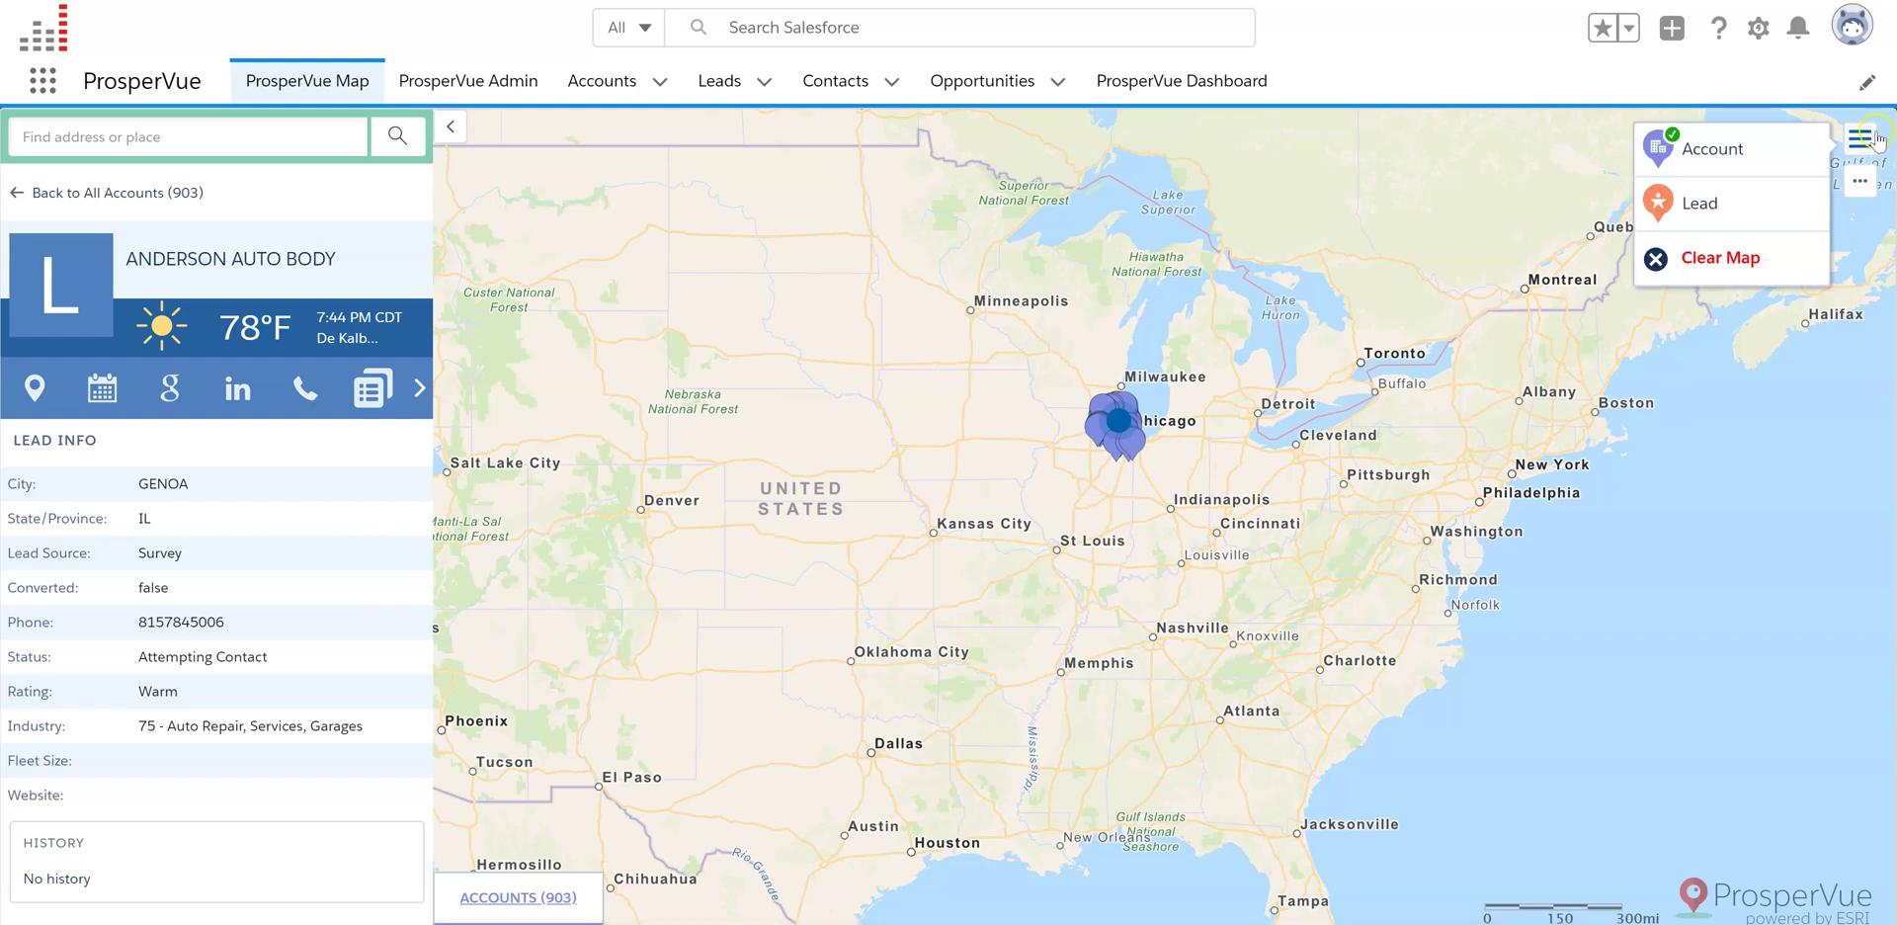
left_click(1748, 200)
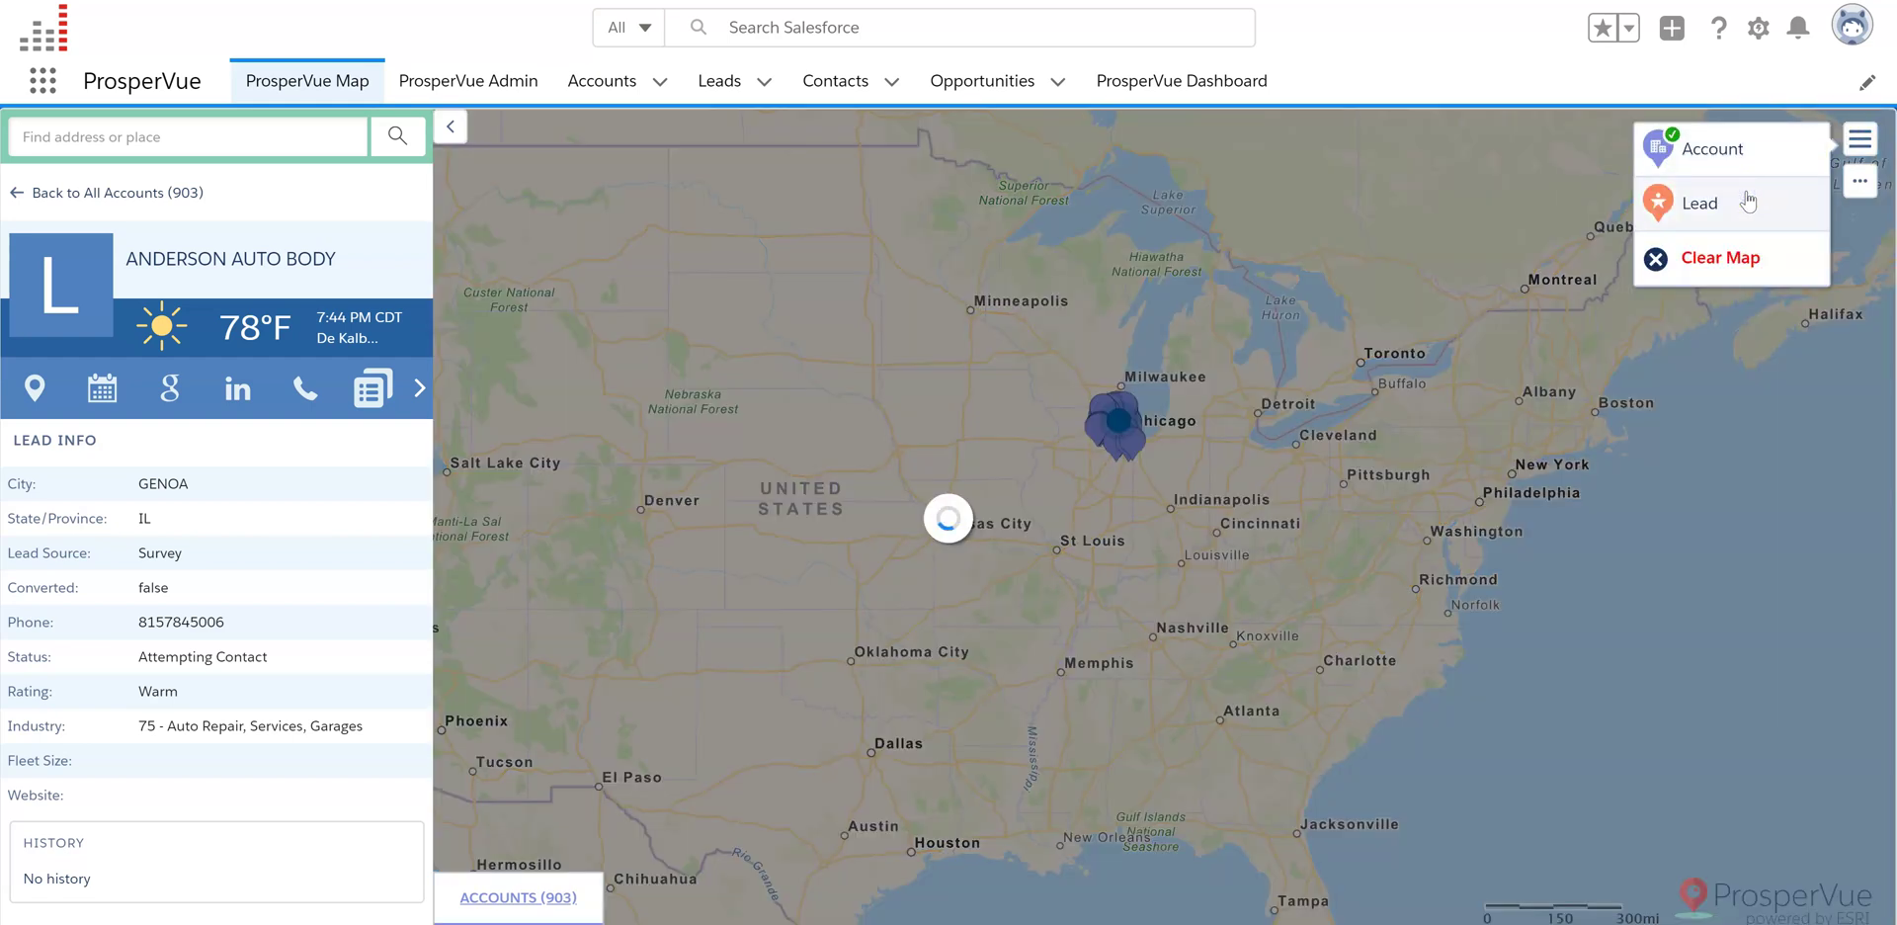
Step: Select the pins around Michigan with a freehand polygon and clear the drawn shape
left_click(1861, 181)
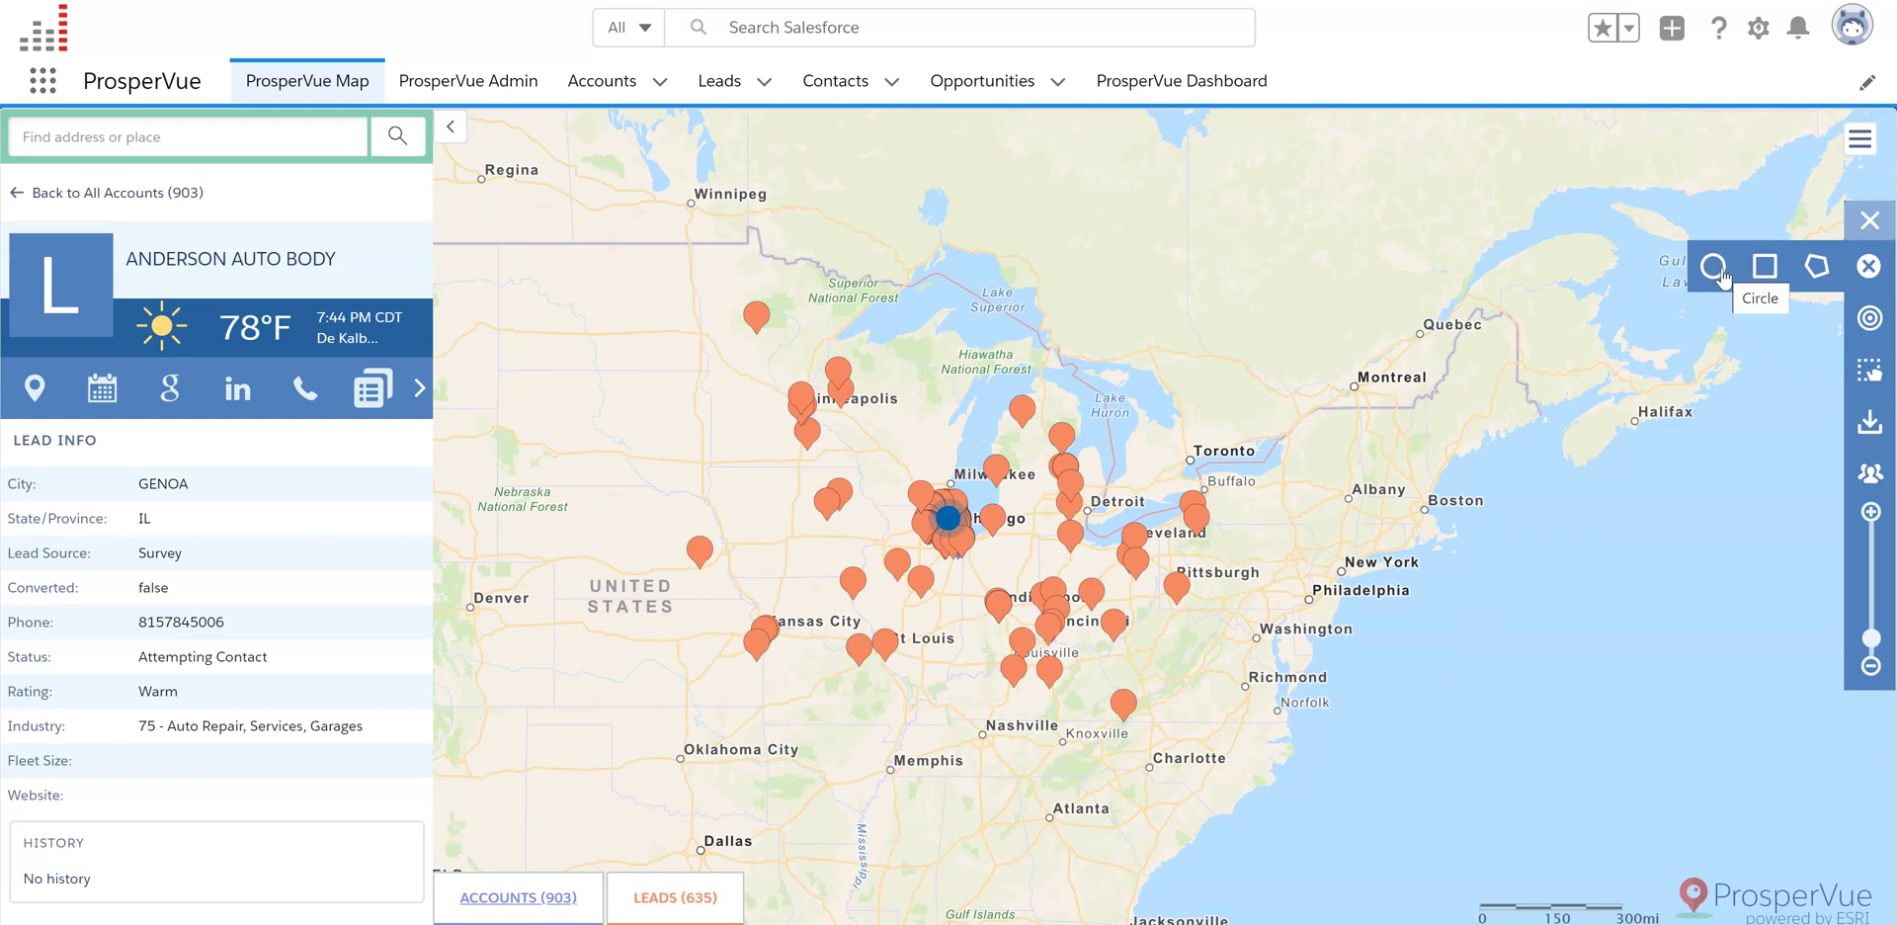
left_click(1817, 269)
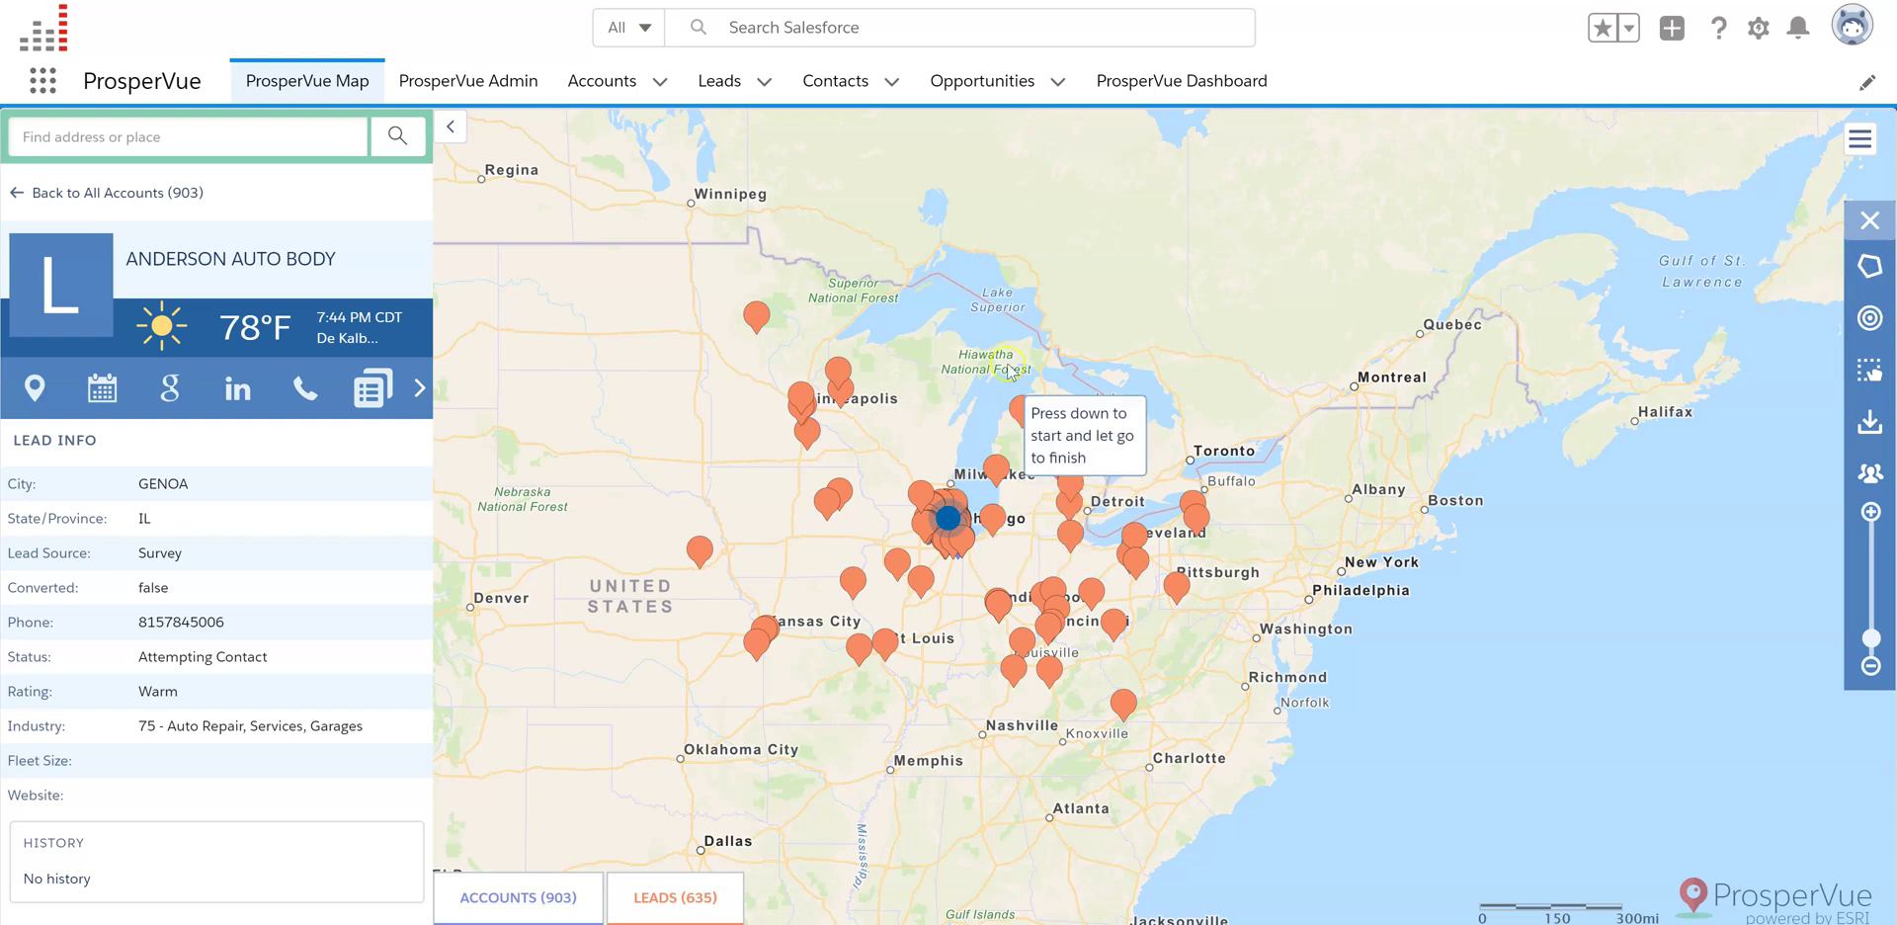
mouse_move(1005, 351)
left_mouse_down()
mouse_move(1123, 494)
mouse_move(1073, 581)
mouse_move(1028, 578)
mouse_move(966, 463)
left_mouse_up()
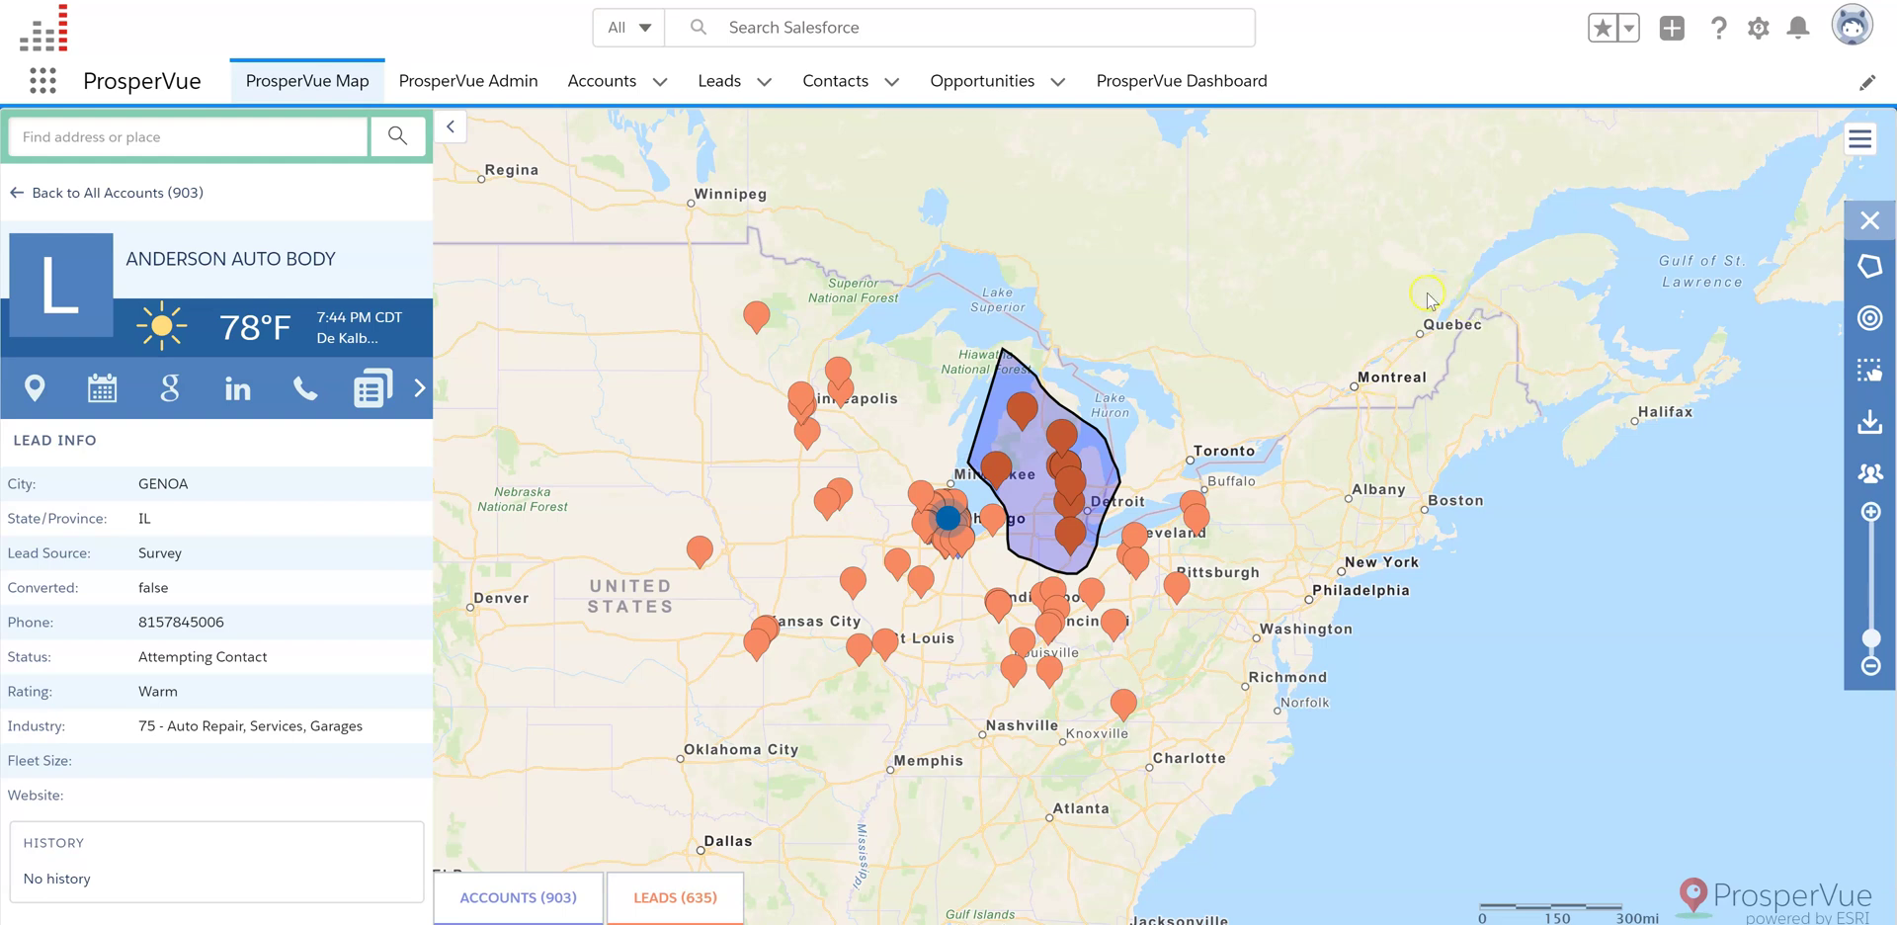
left_click(1867, 266)
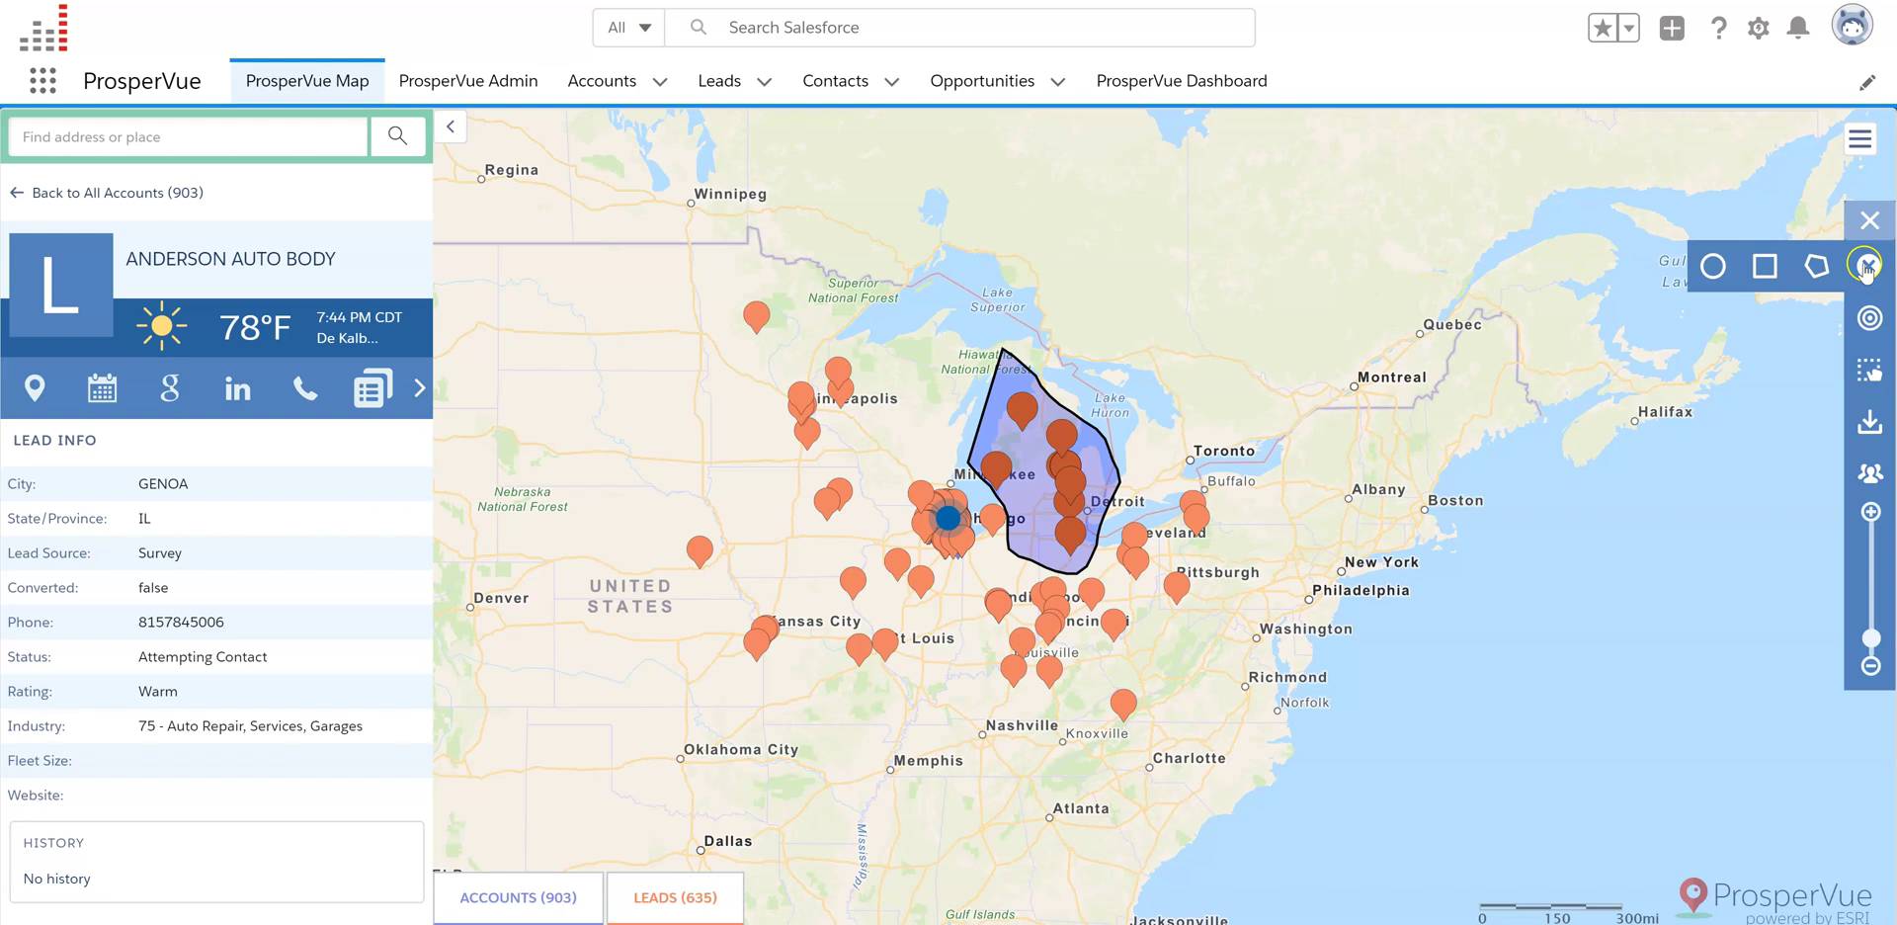
left_click(1868, 266)
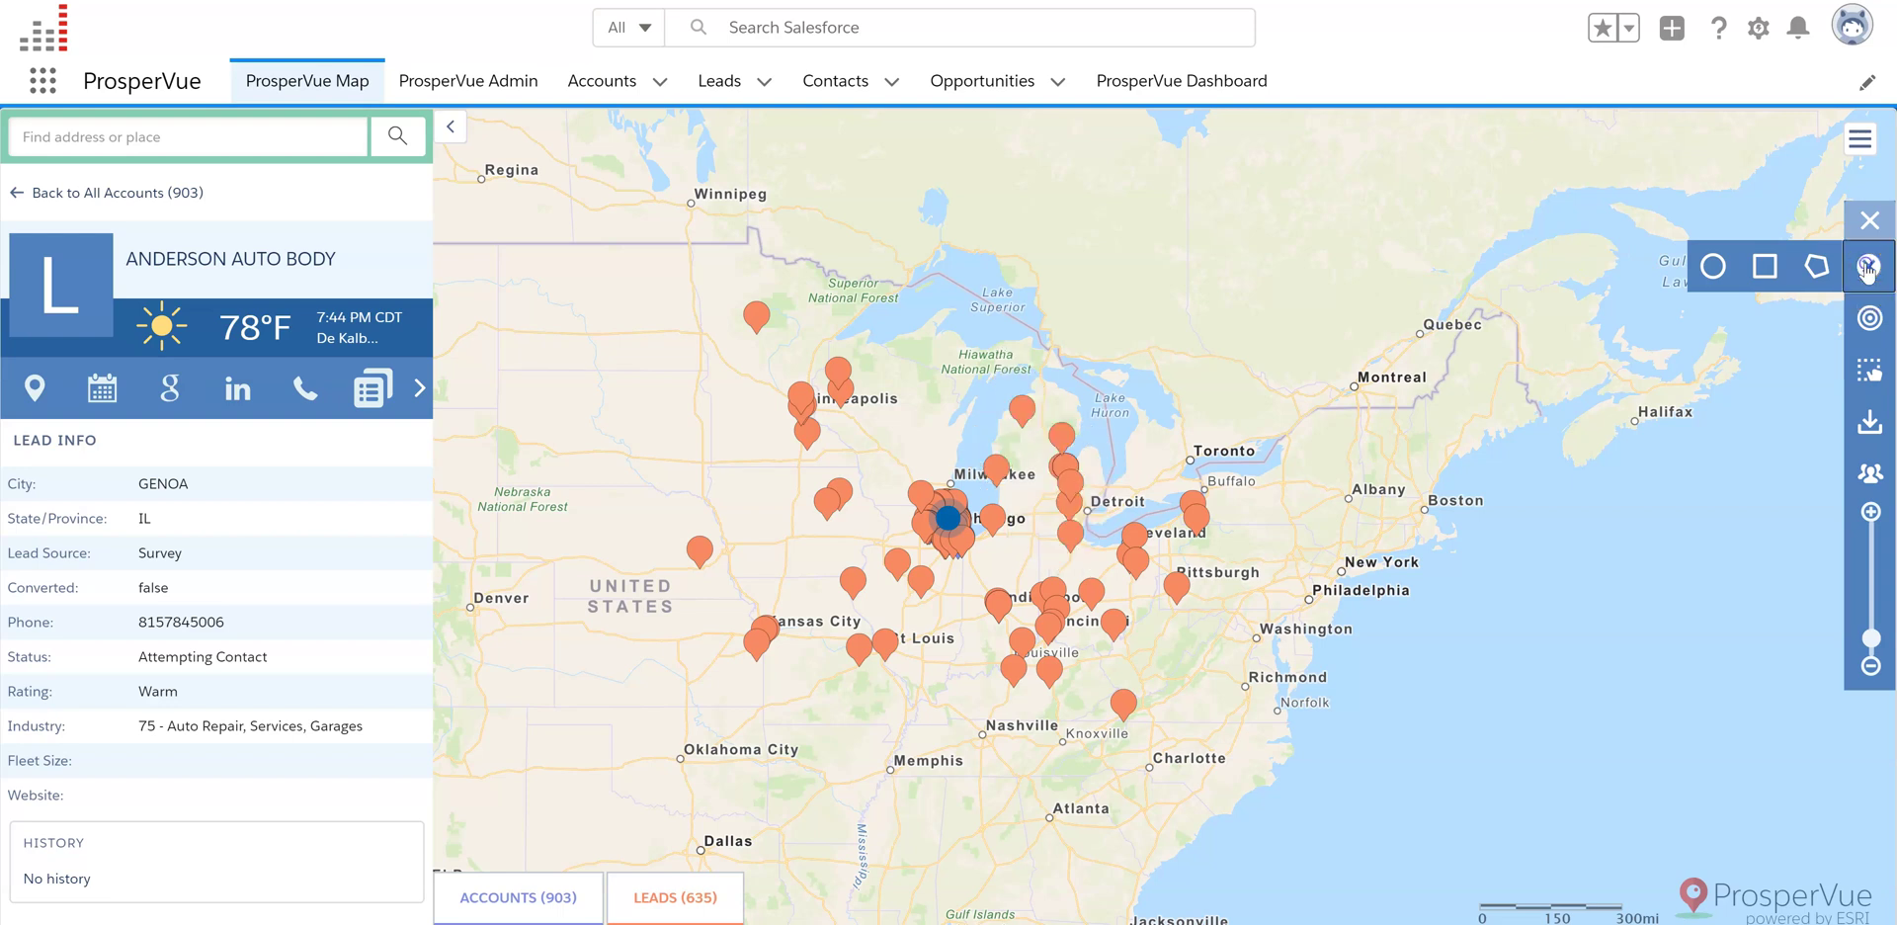
Step: Look over the Add to Campaign and selection map tools and dismiss the ESTREM FARMS info card
left_click(1869, 318)
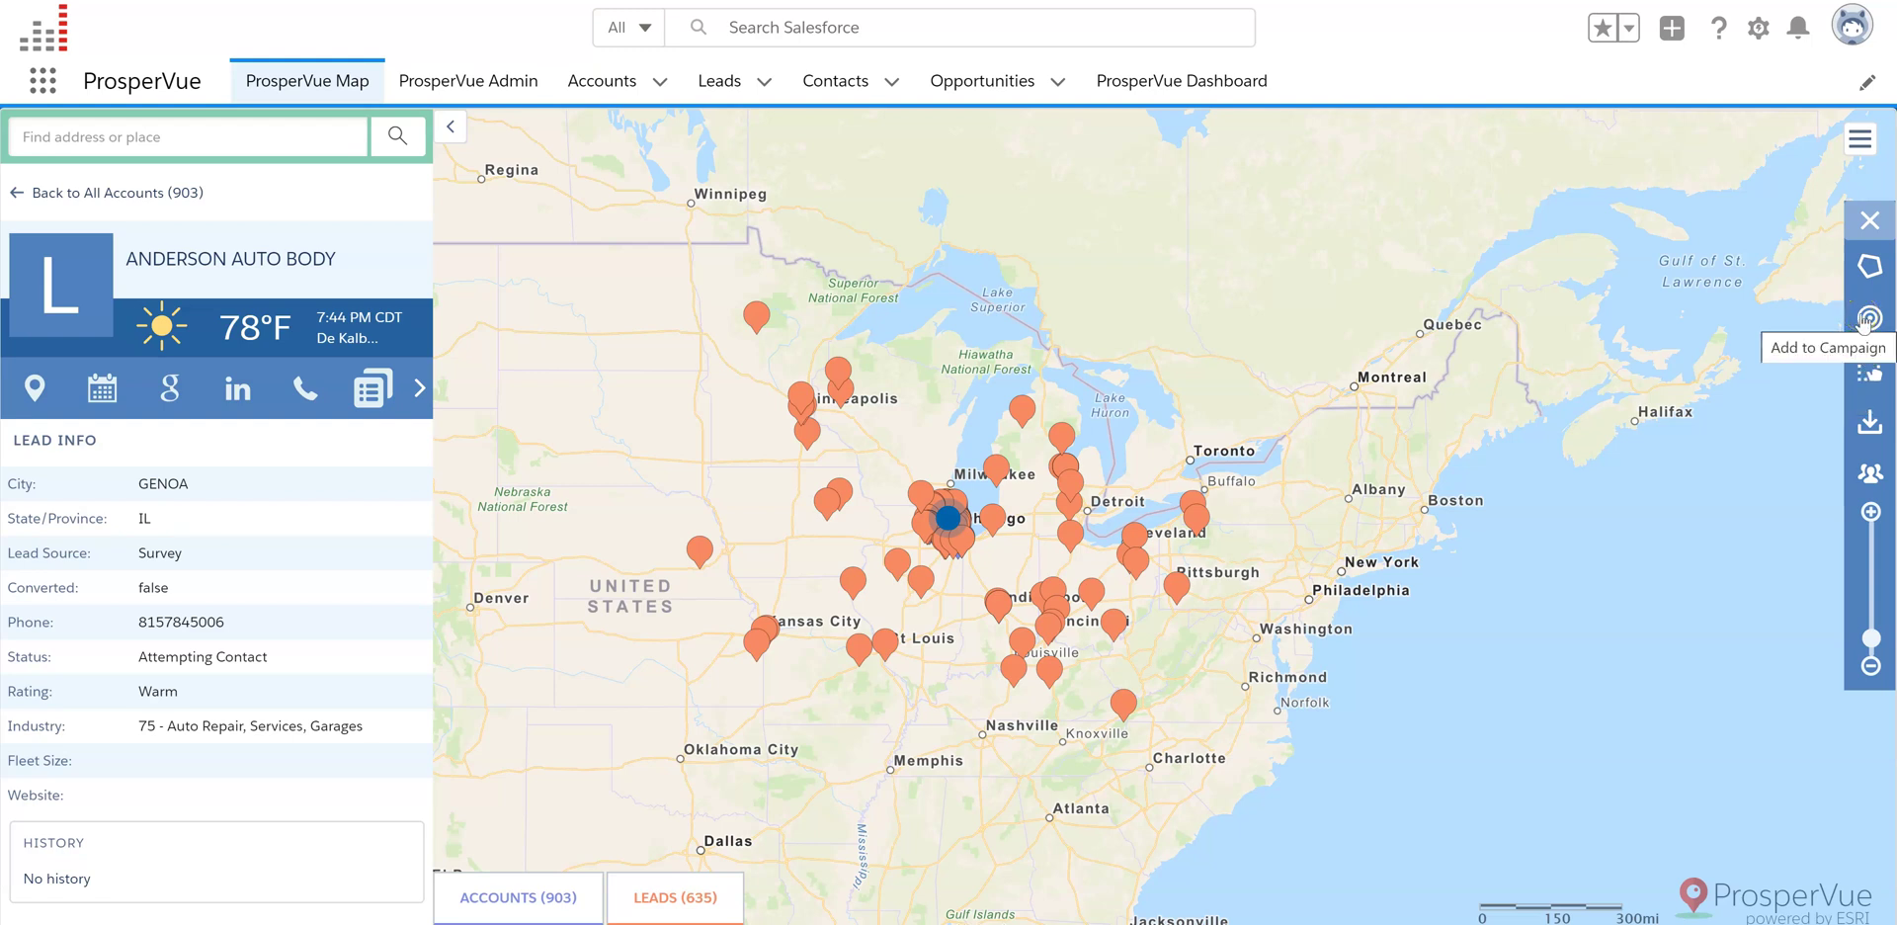
left_click(1871, 372)
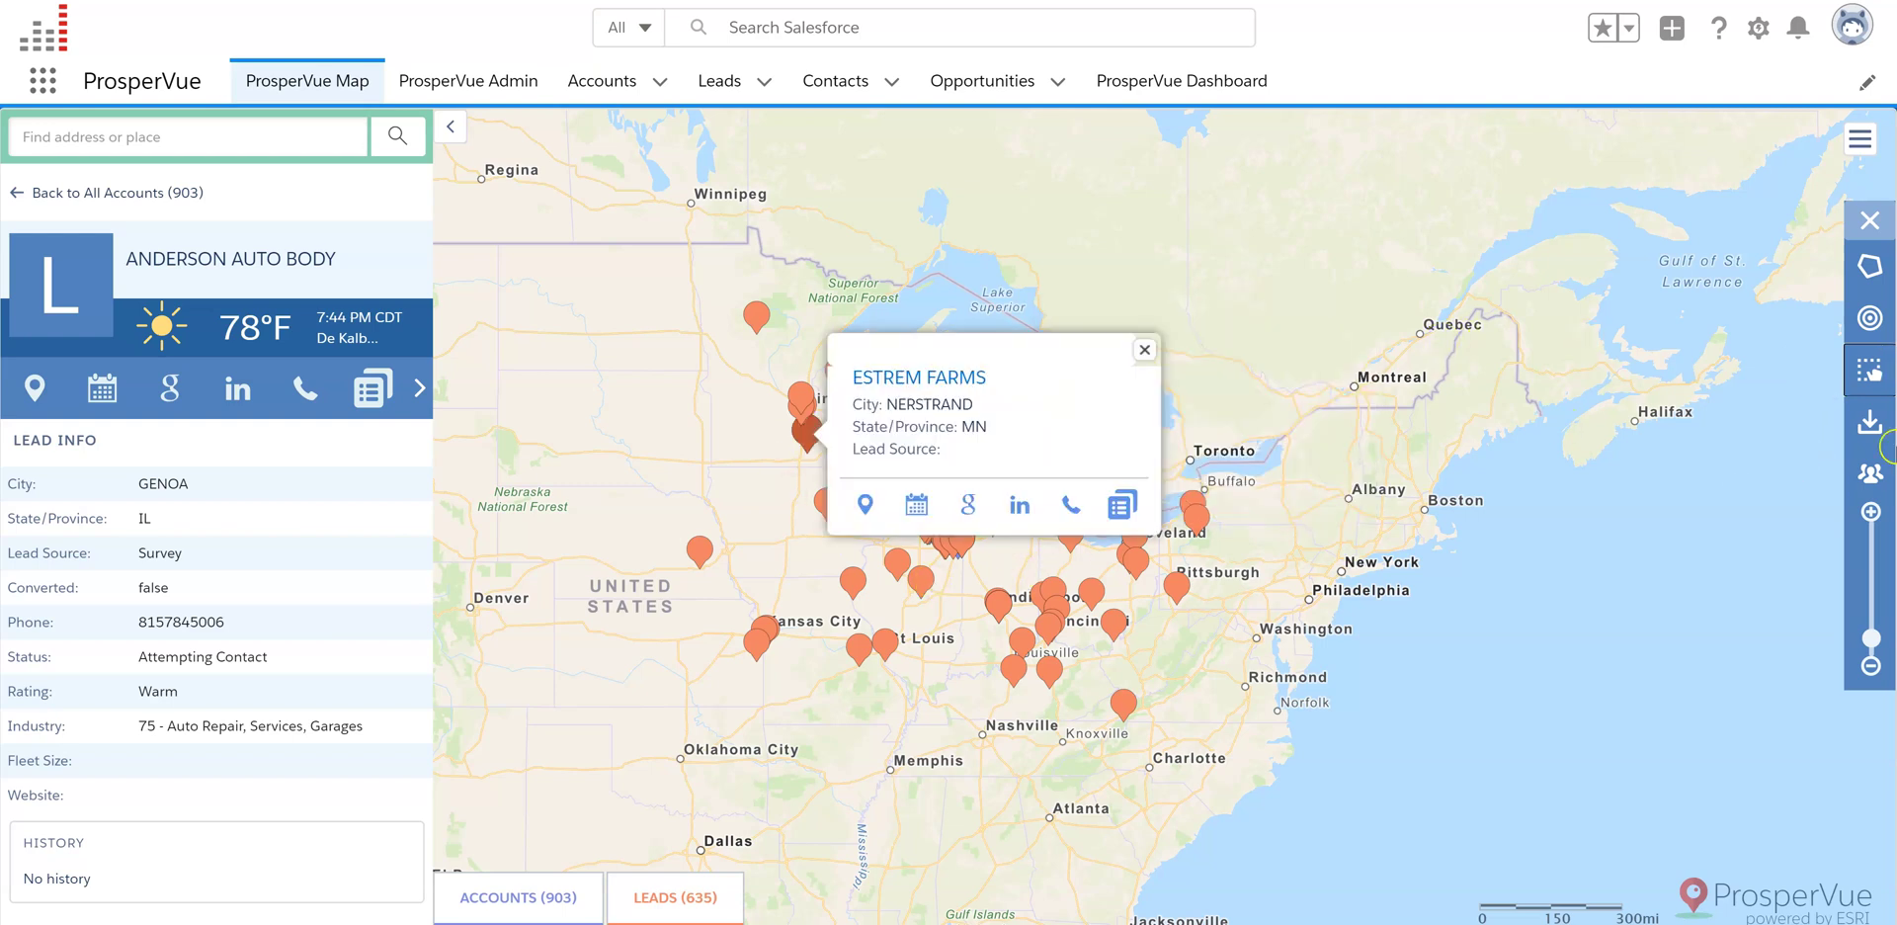
left_click(1145, 350)
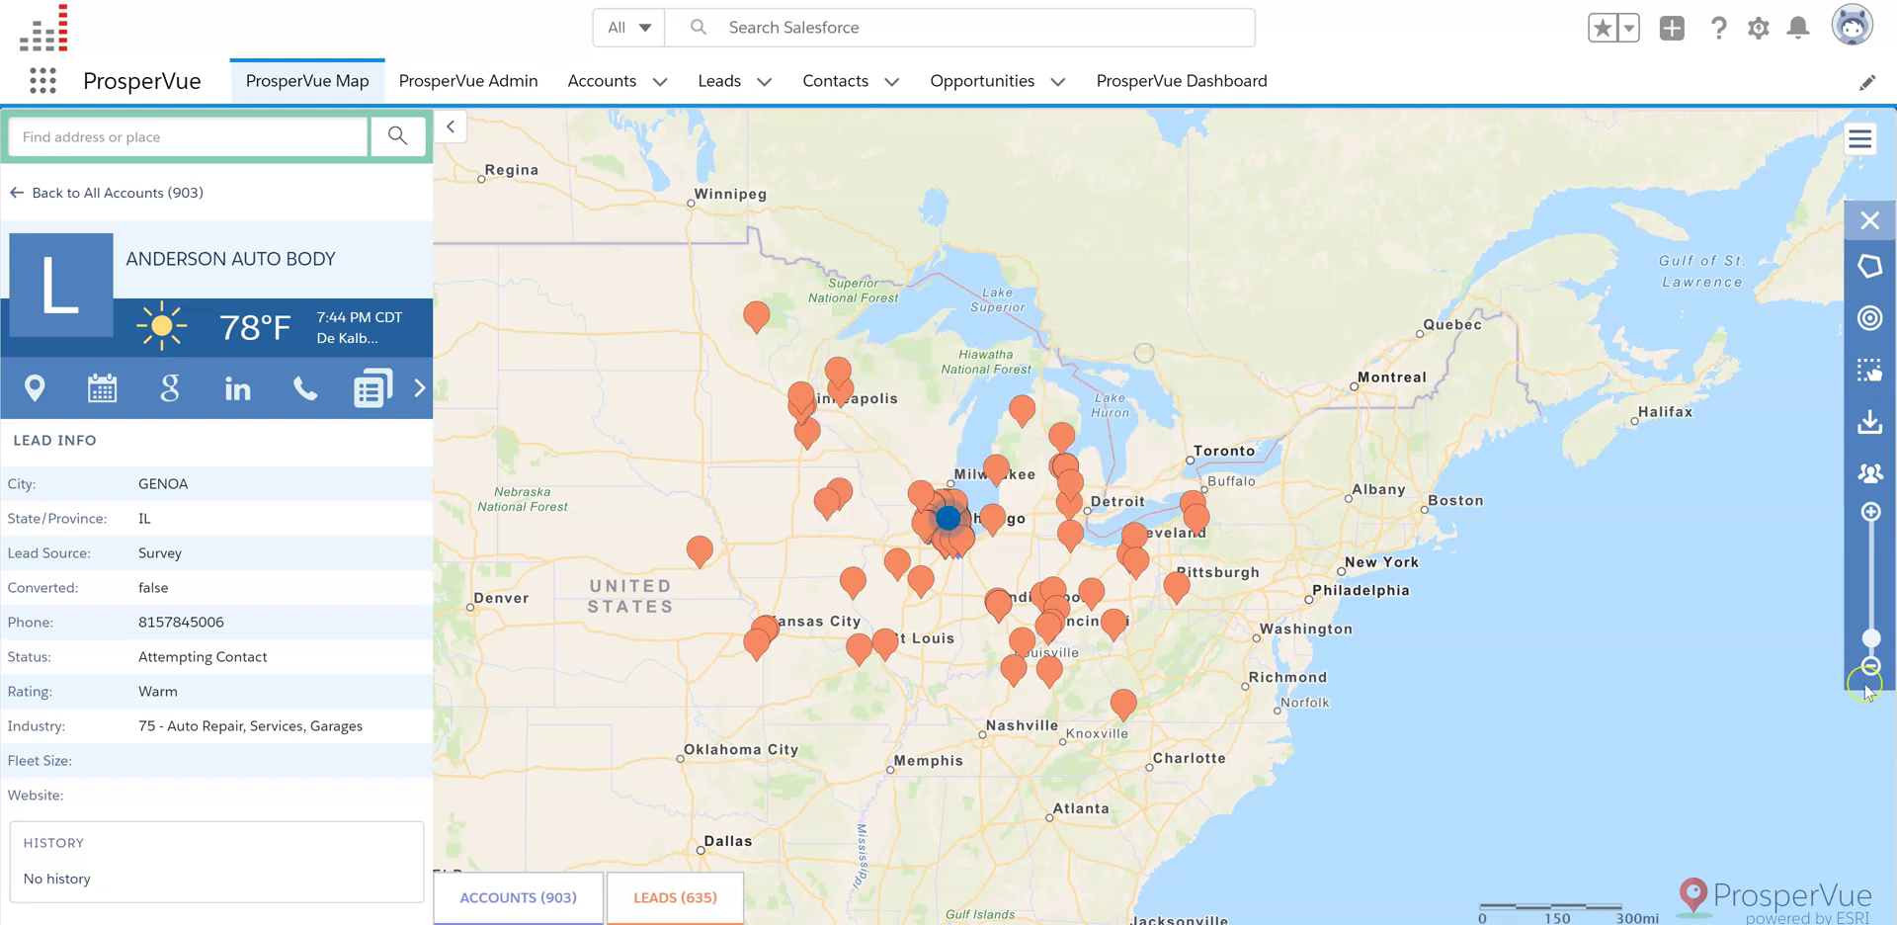
Step: Zoom the map in on the cluster of accounts and leads around Chicago
left_click(1871, 512)
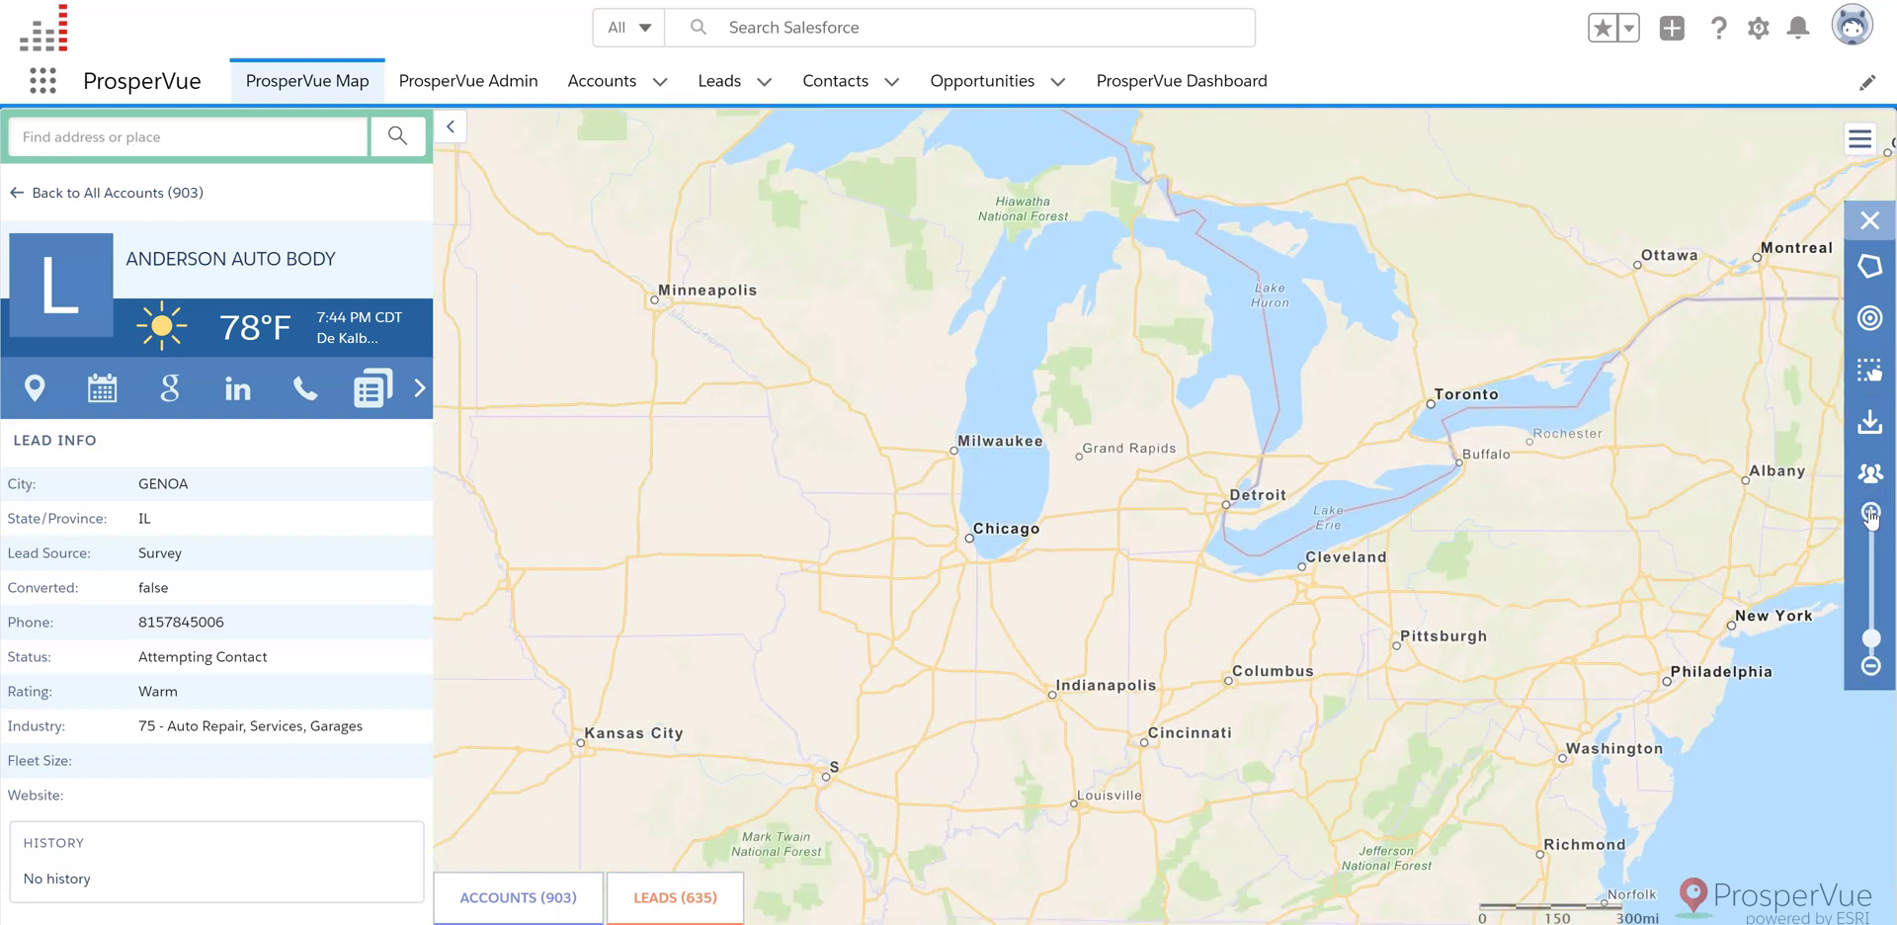
left_click(1871, 512)
left_click(1870, 512)
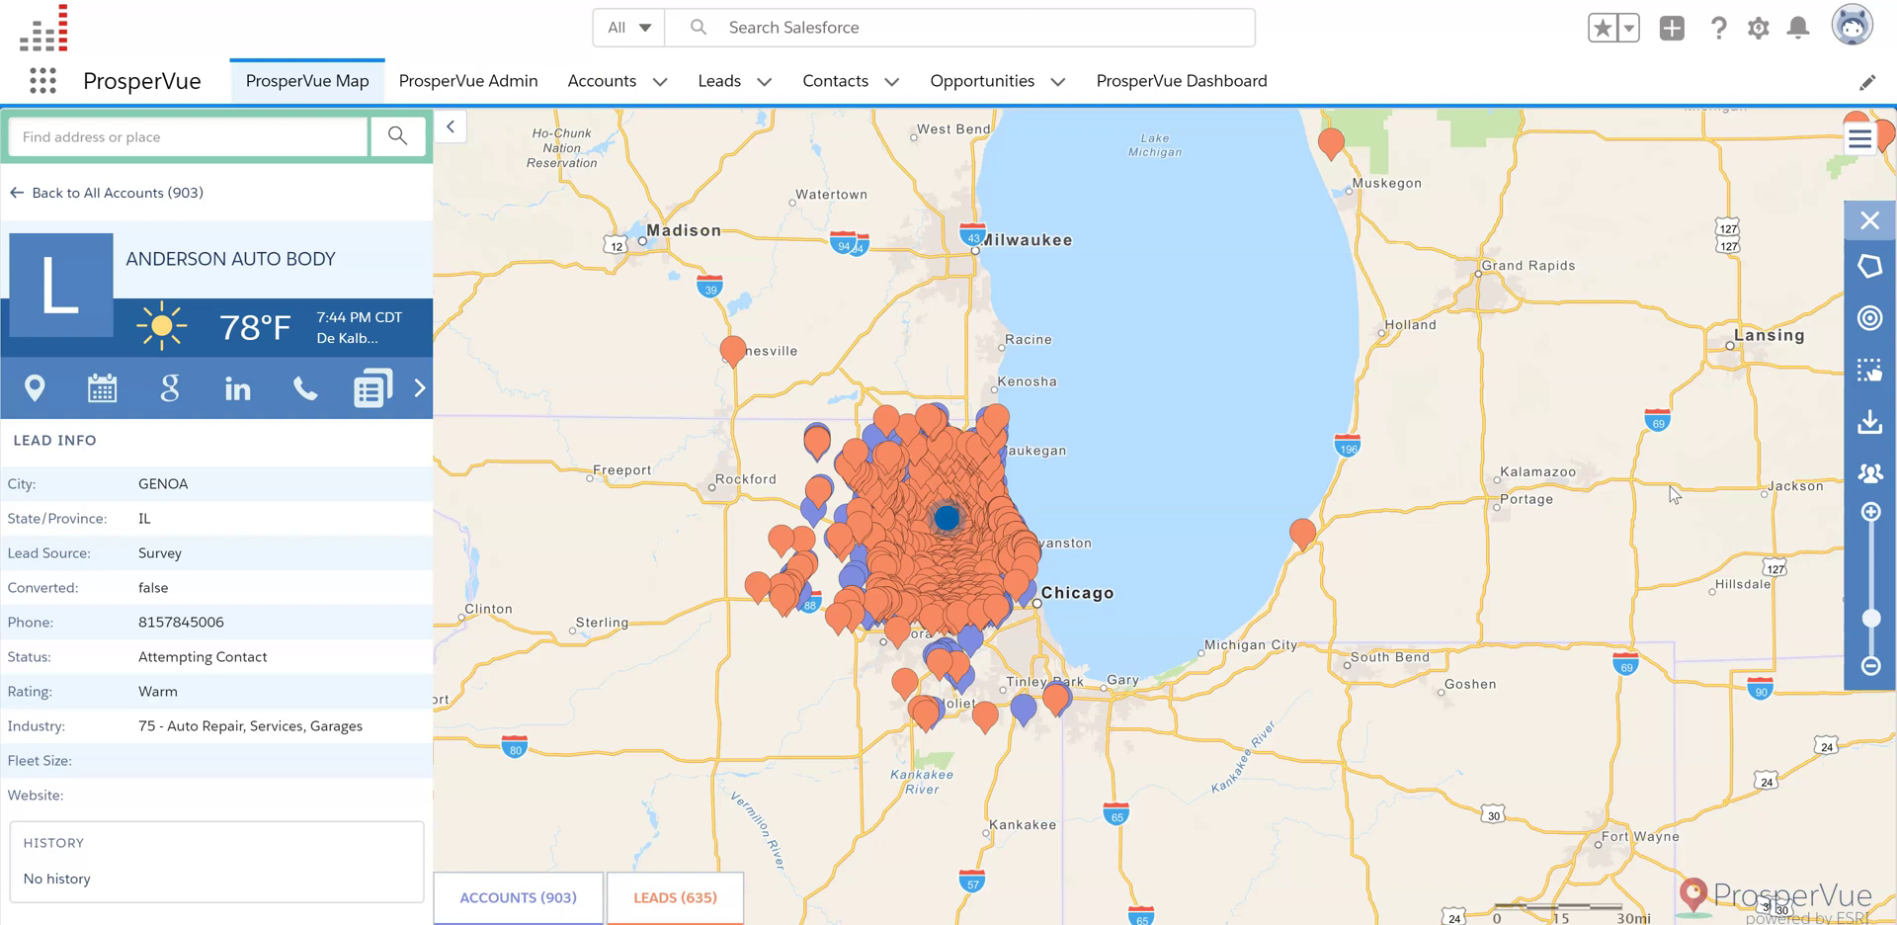
Step: View the info cards of the HOWE ELEM. SCHOOL and HARVARD BUSINESS SCHOOL leads north of Chicago
left_click(1867, 436)
left_click(701, 419)
left_click(978, 438)
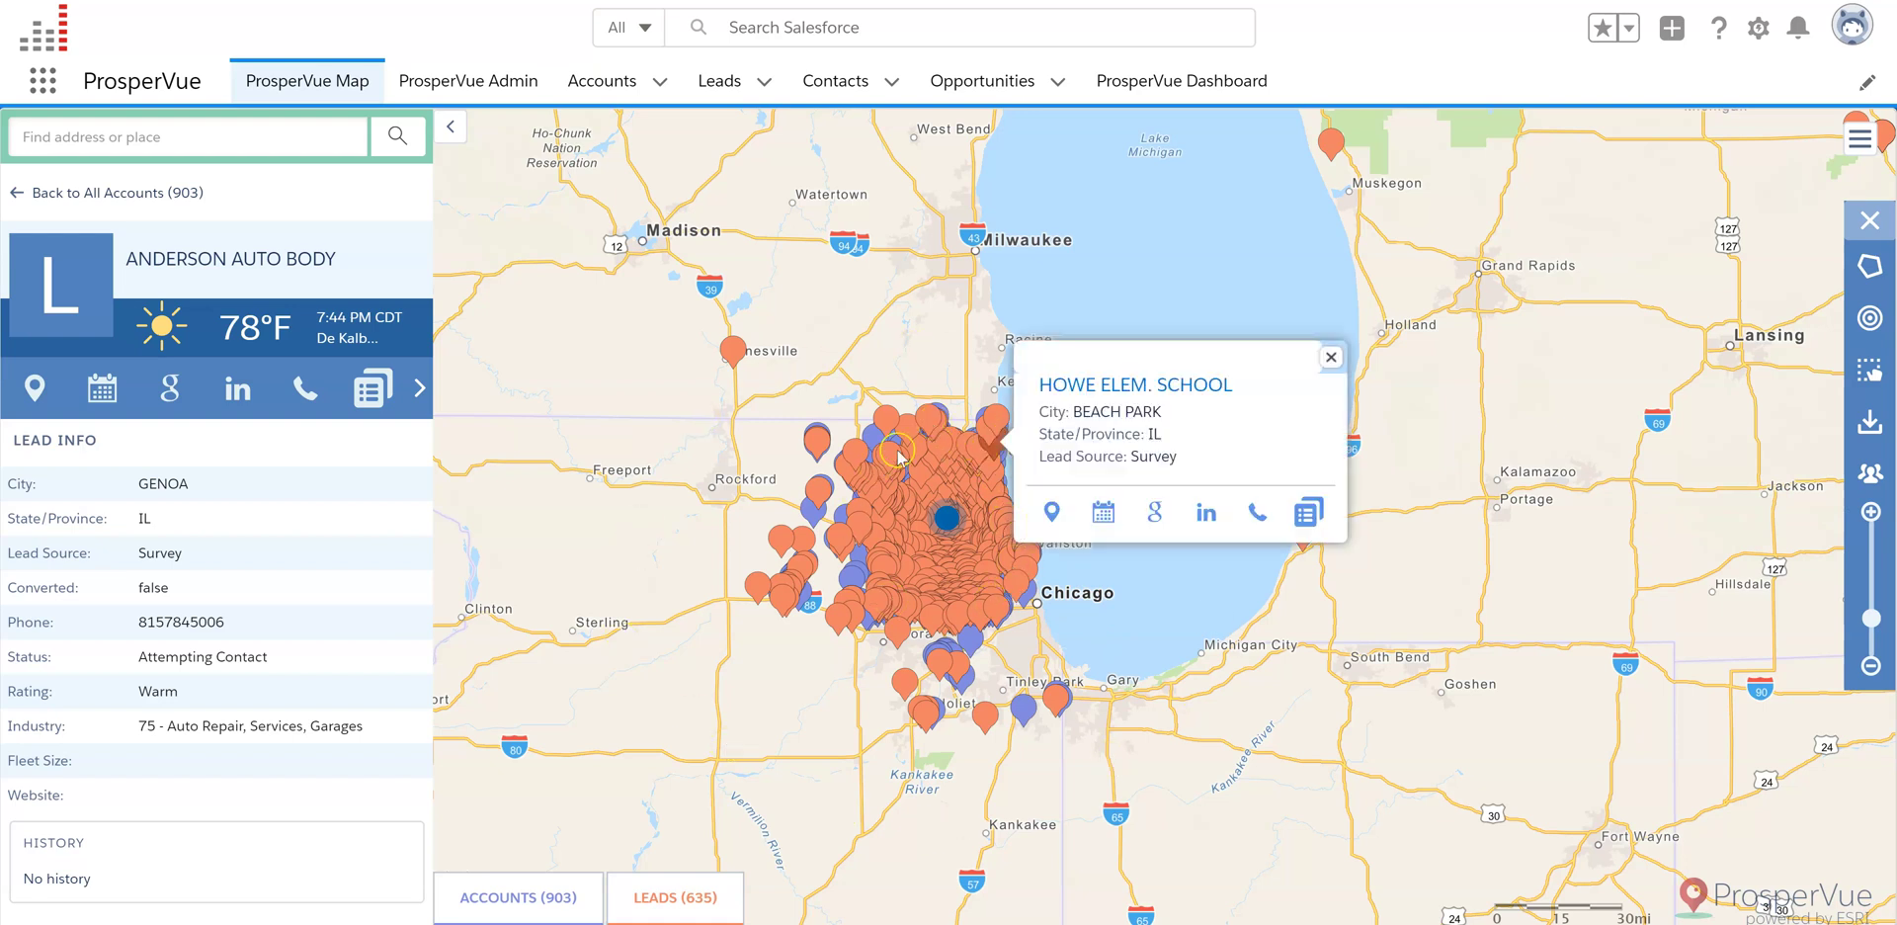
left_click(964, 451)
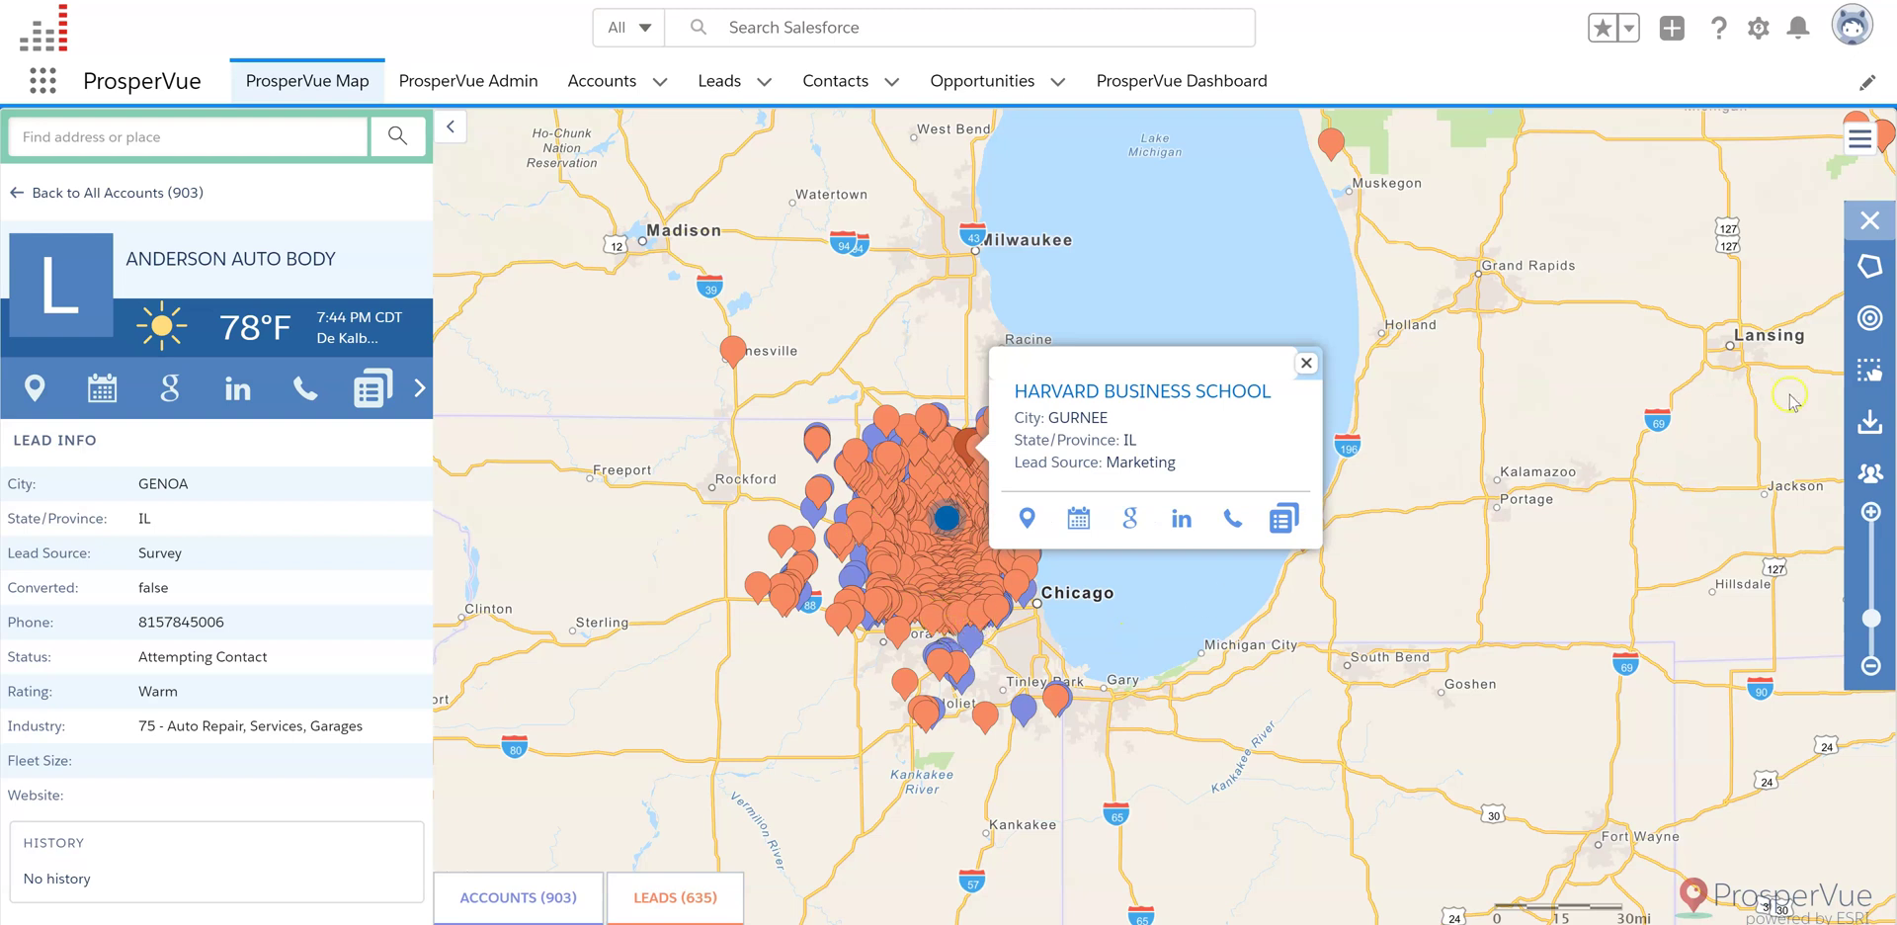
Step: Turn on pin clustering and zoom in on the Chicago area to split the clusters into smaller groups
left_click(1866, 479)
left_click(1864, 484)
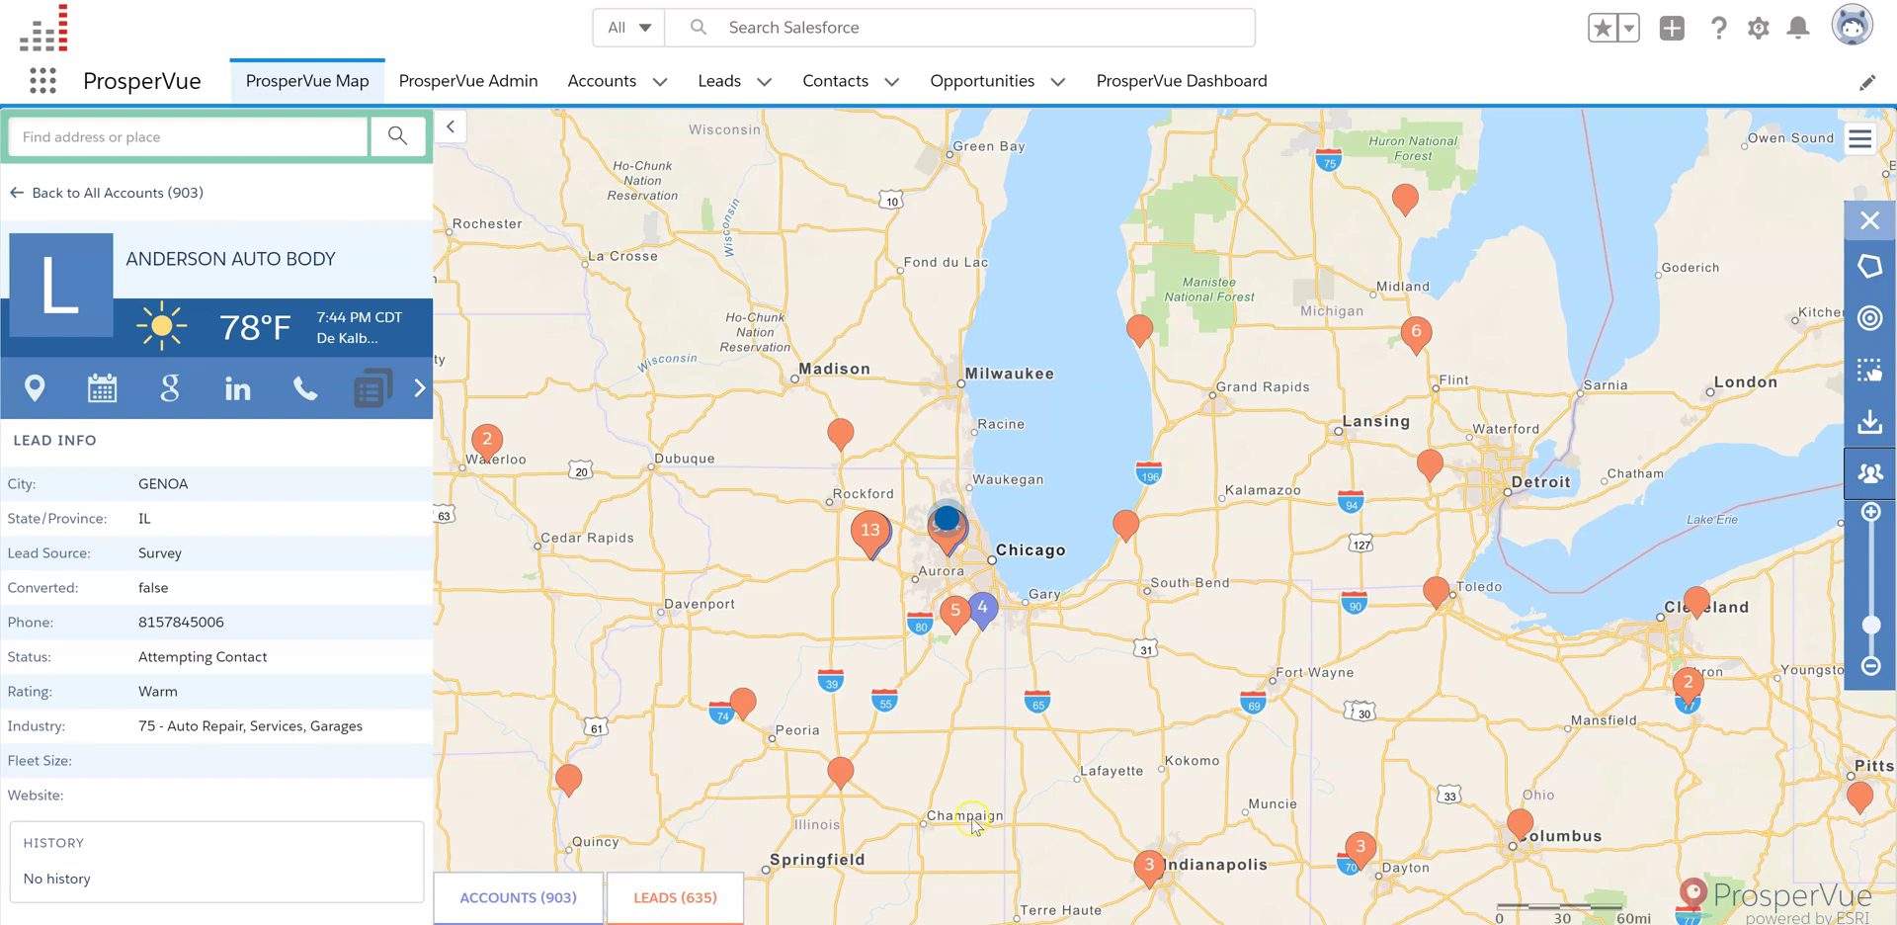
left_click(1869, 514)
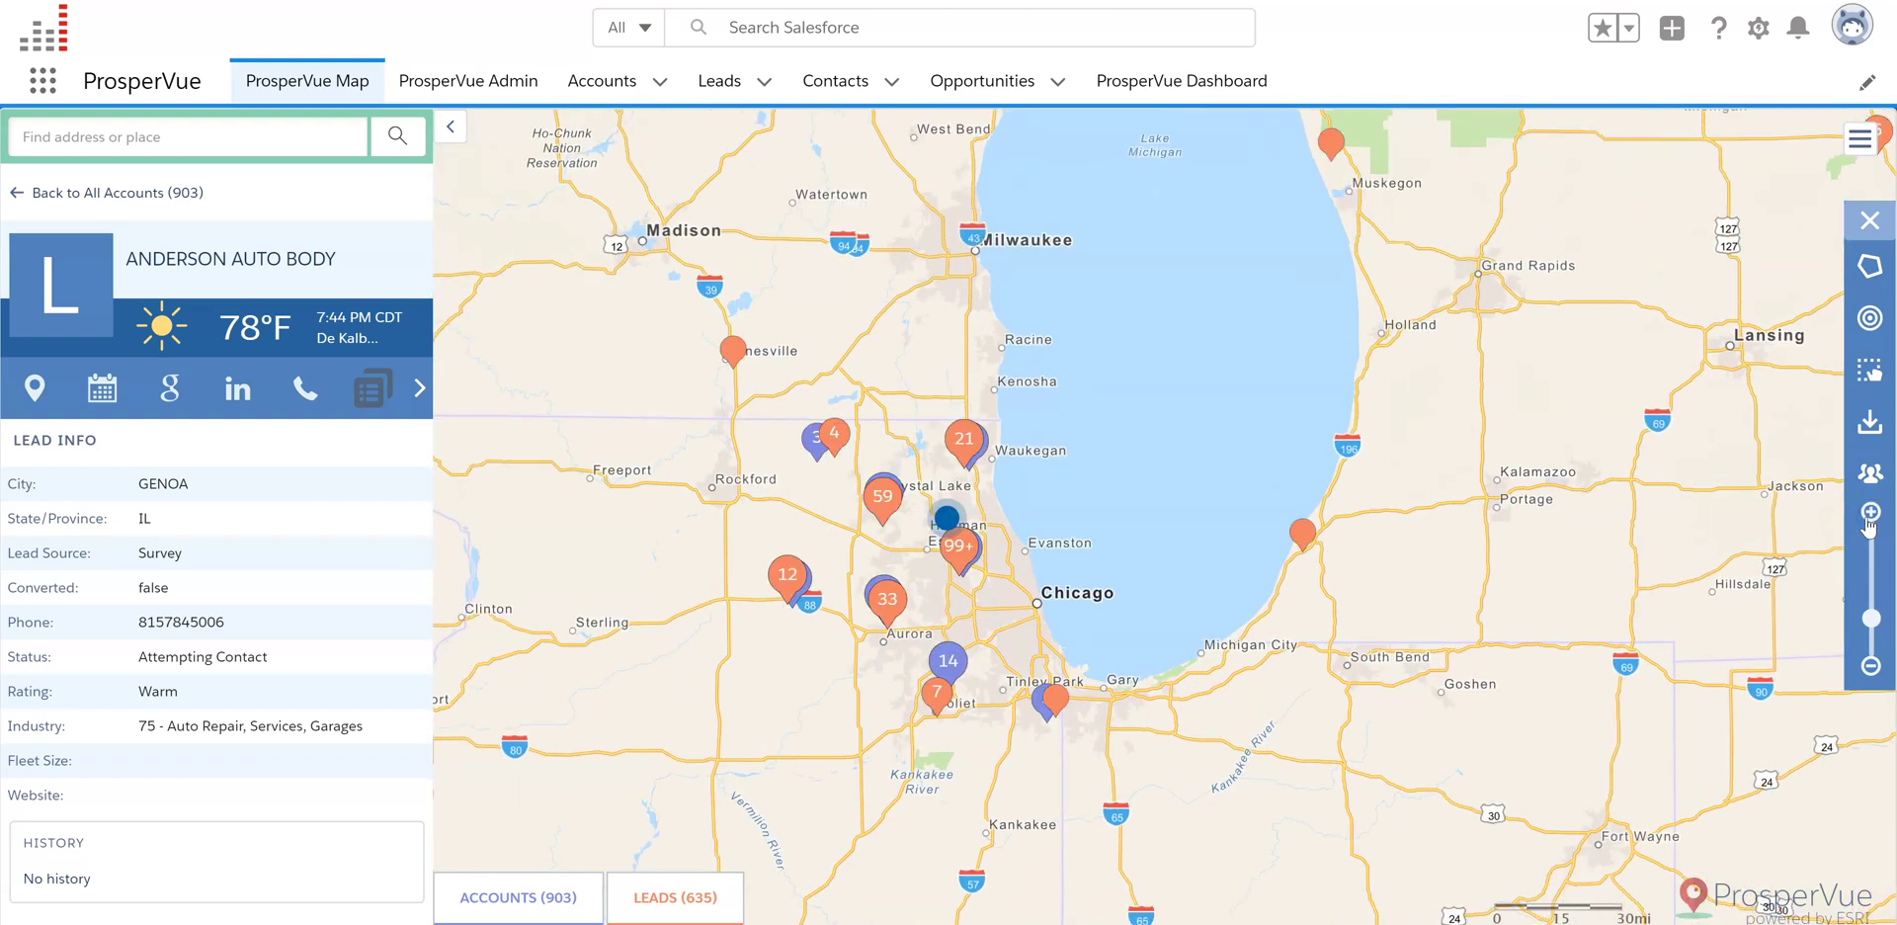
left_click(1870, 514)
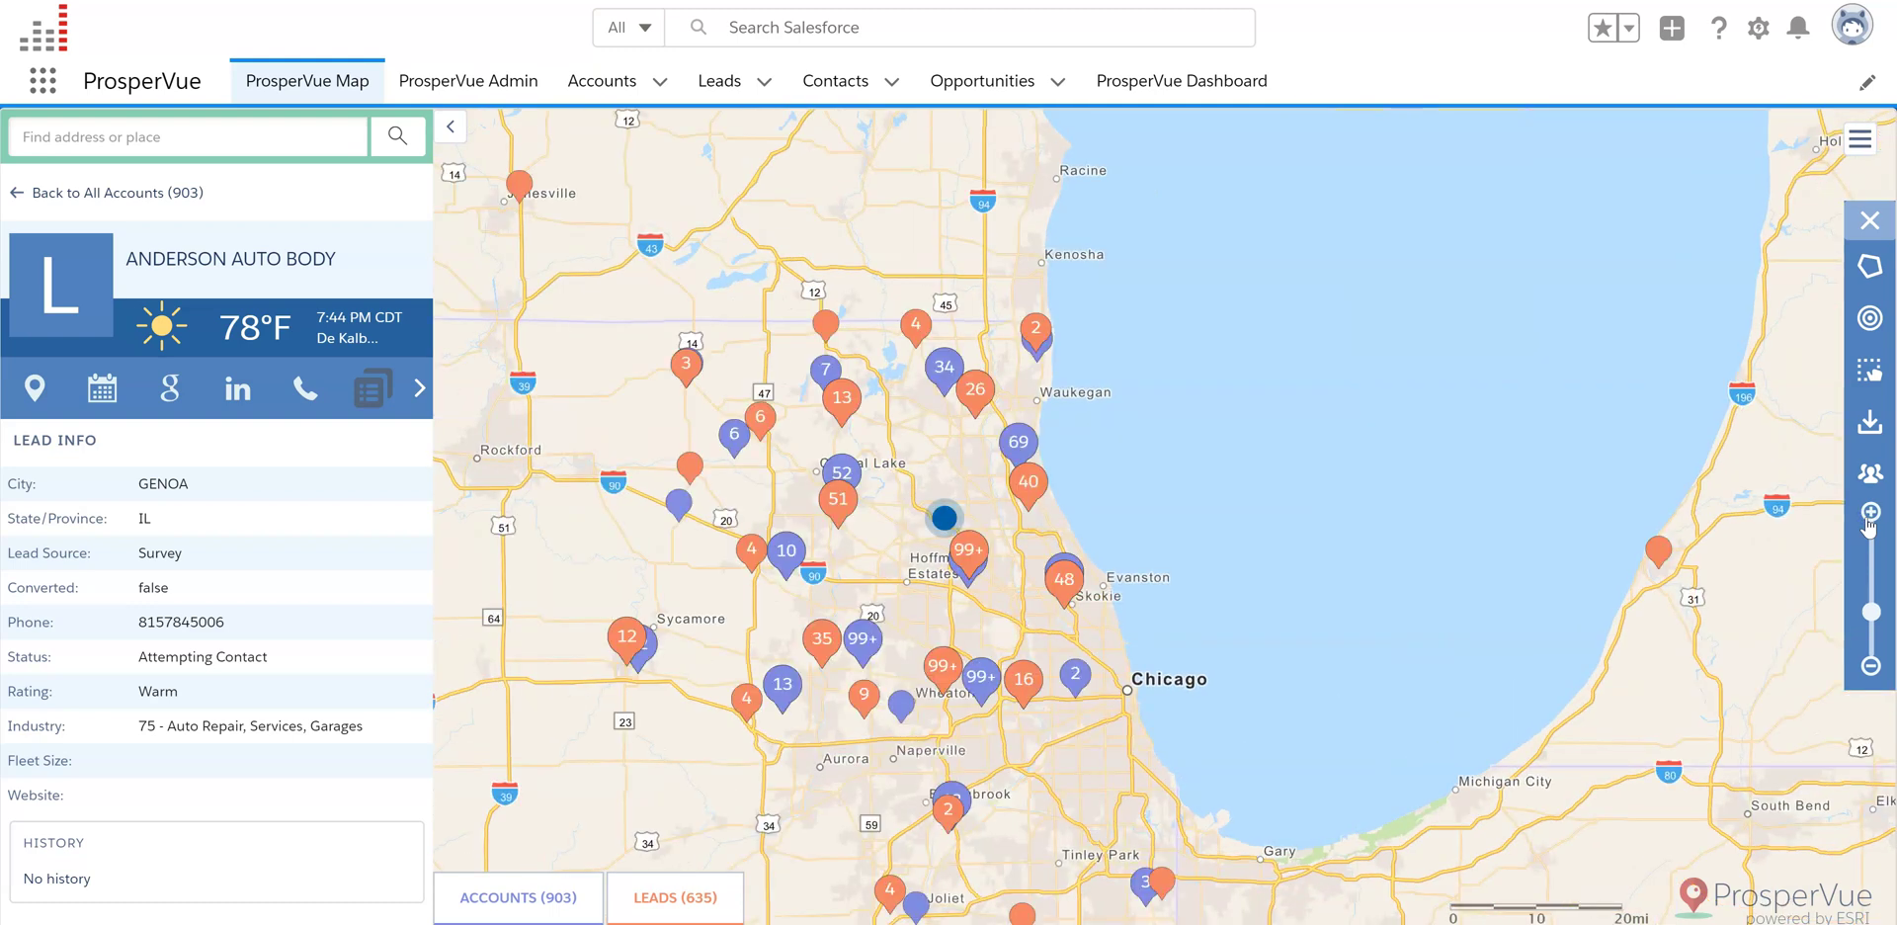
Step: Zoom the clustered map out to North America and bring the whole United States into view
left_click(1871, 665)
left_click(1871, 667)
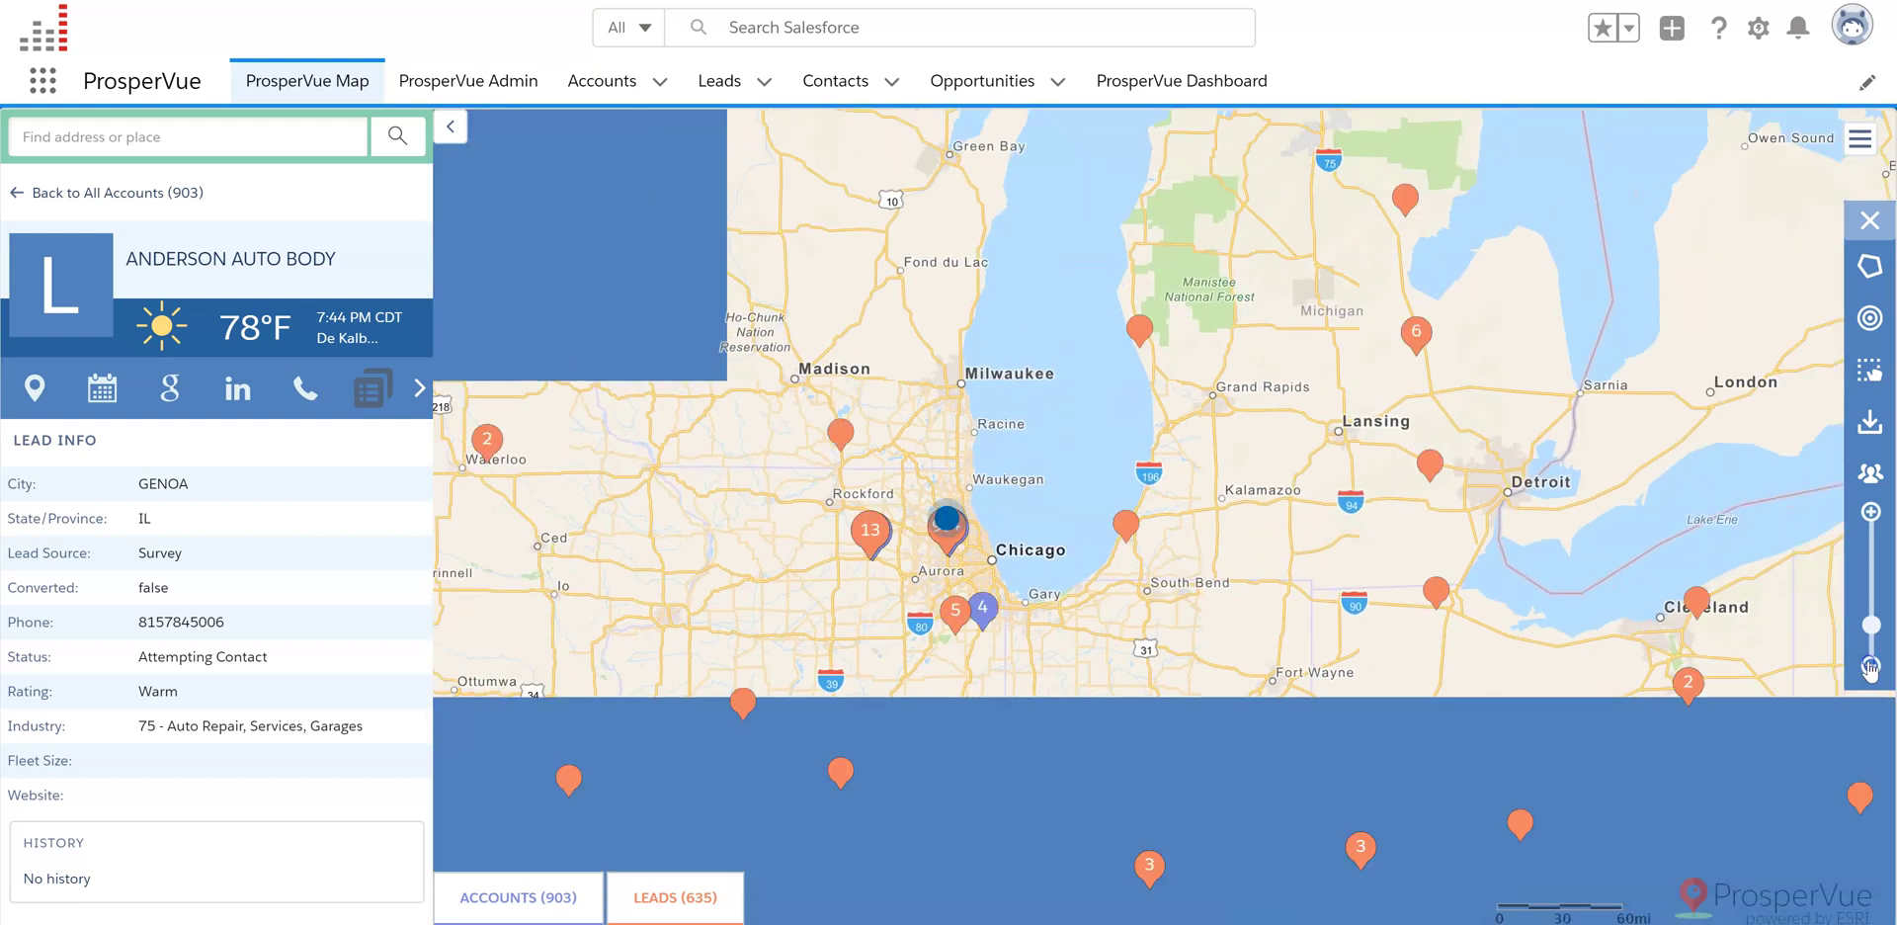
left_click(1871, 667)
left_click(1871, 667)
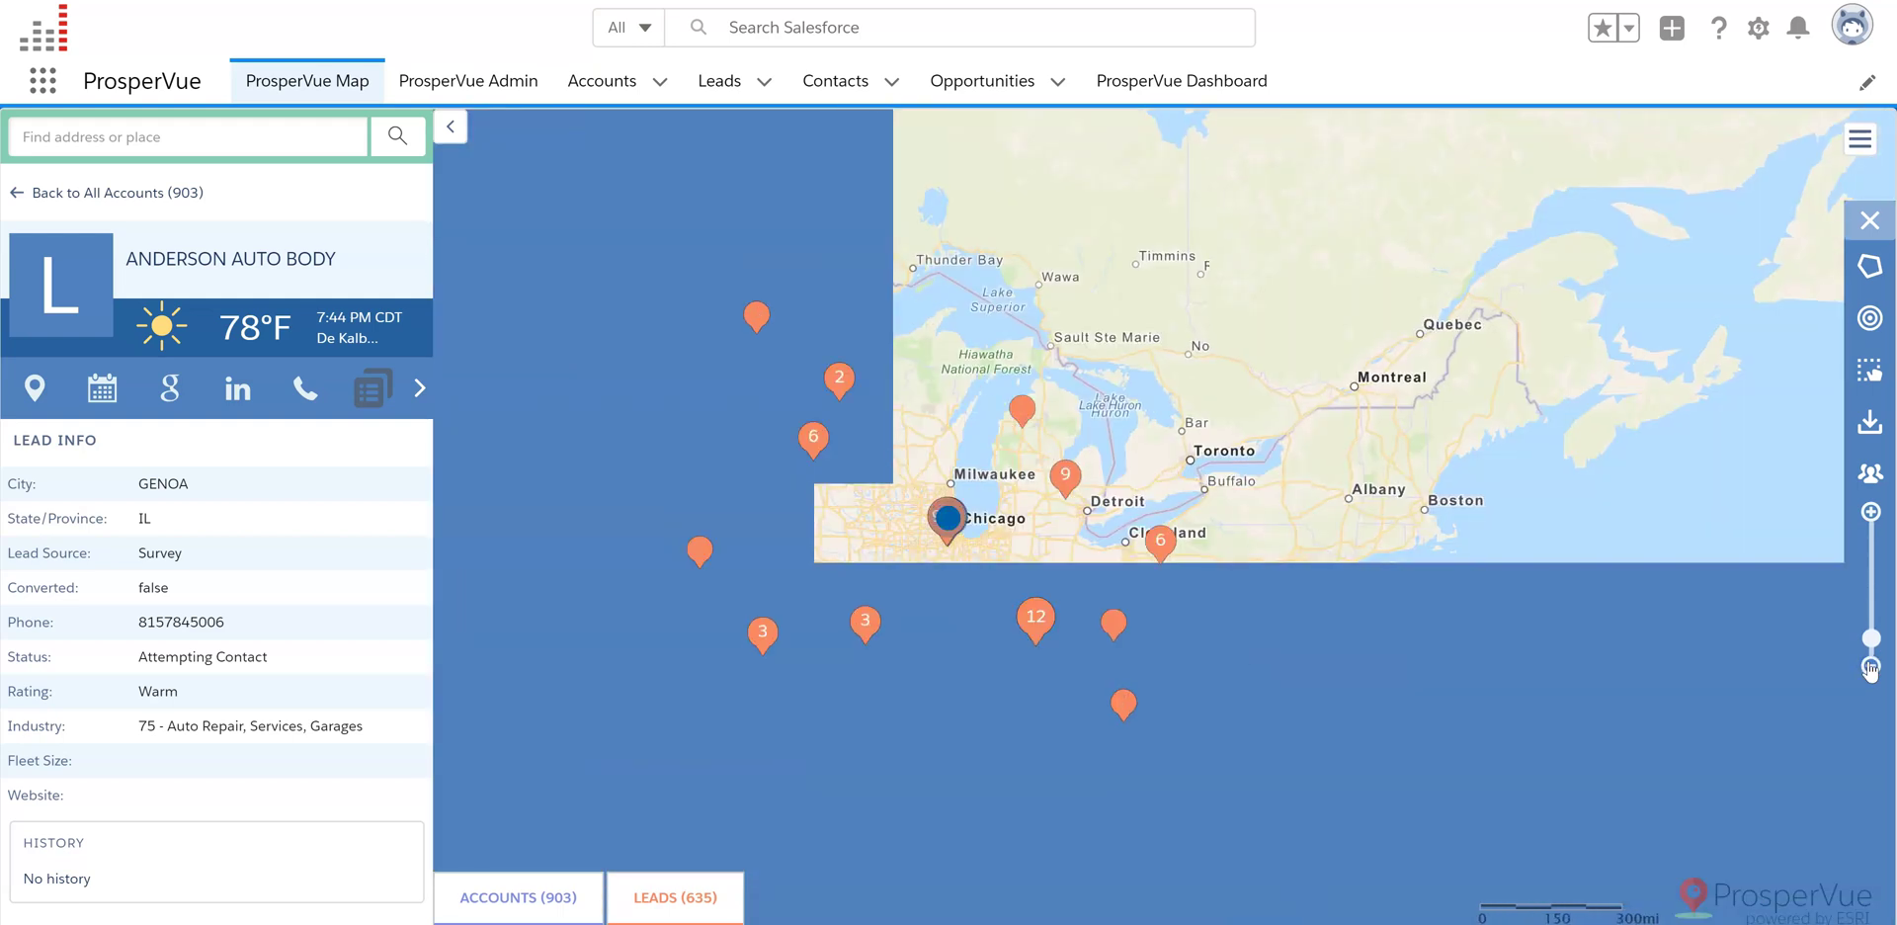
left_click(1871, 667)
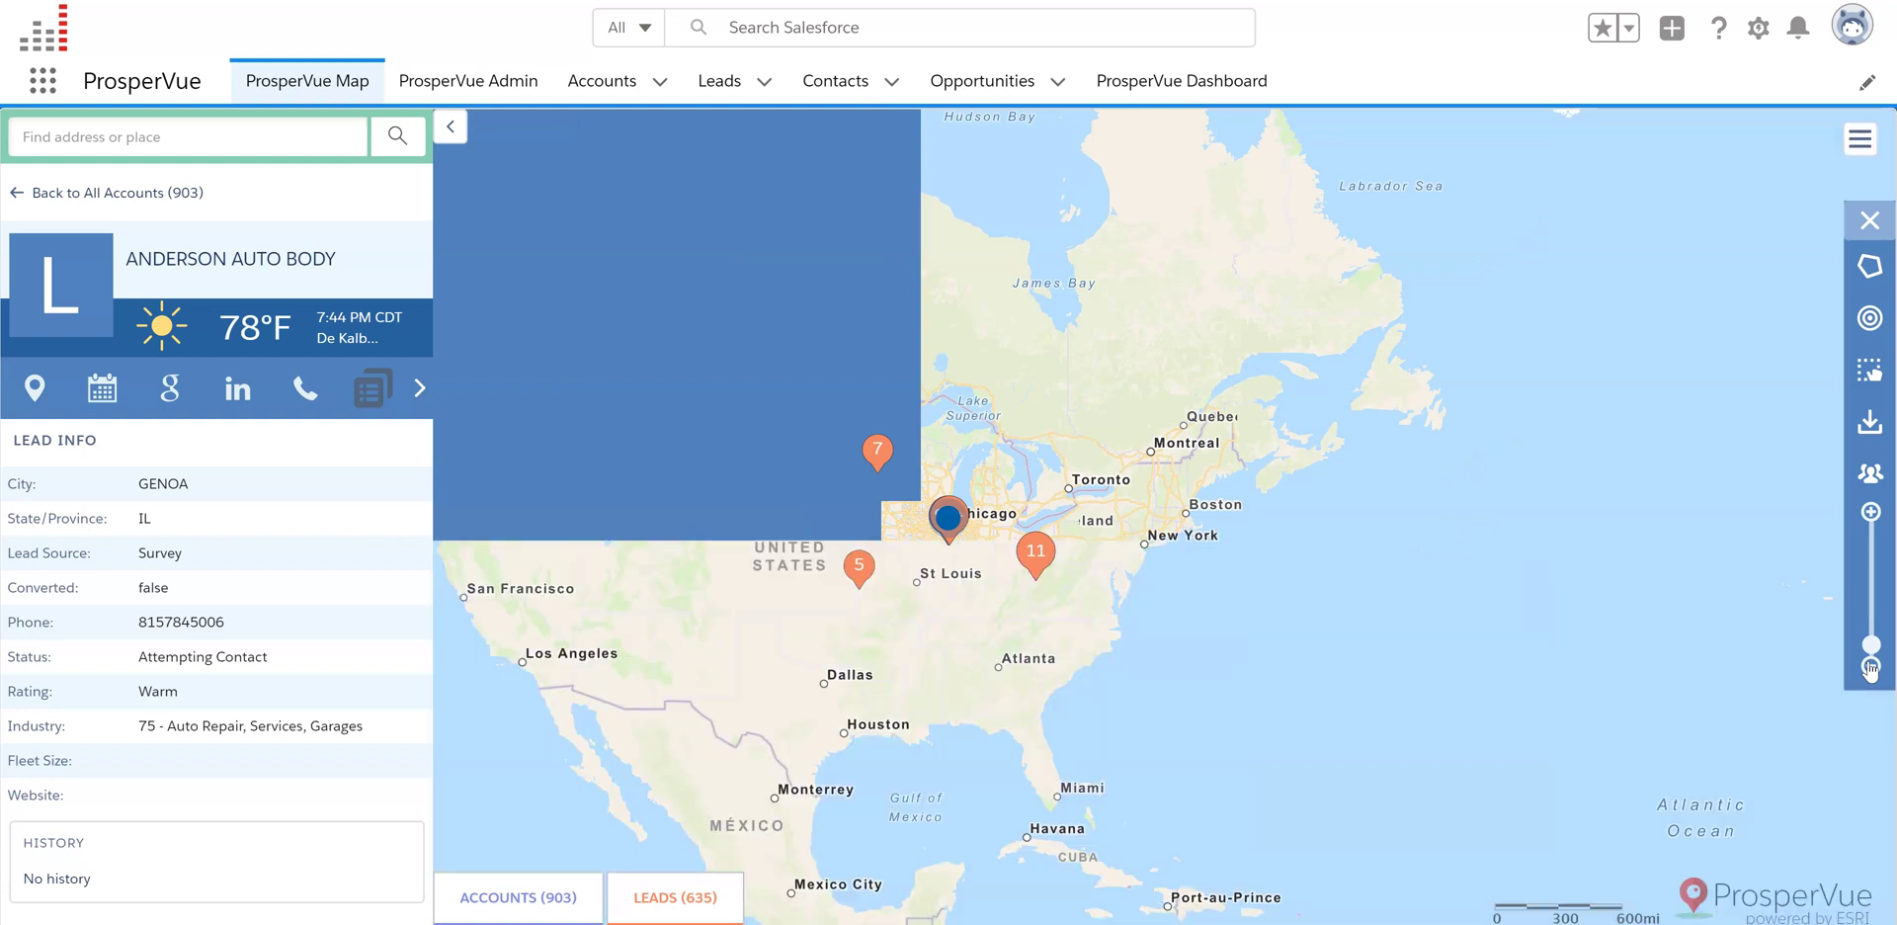
left_click(1871, 667)
left_click_drag(1263, 704, 1447, 691)
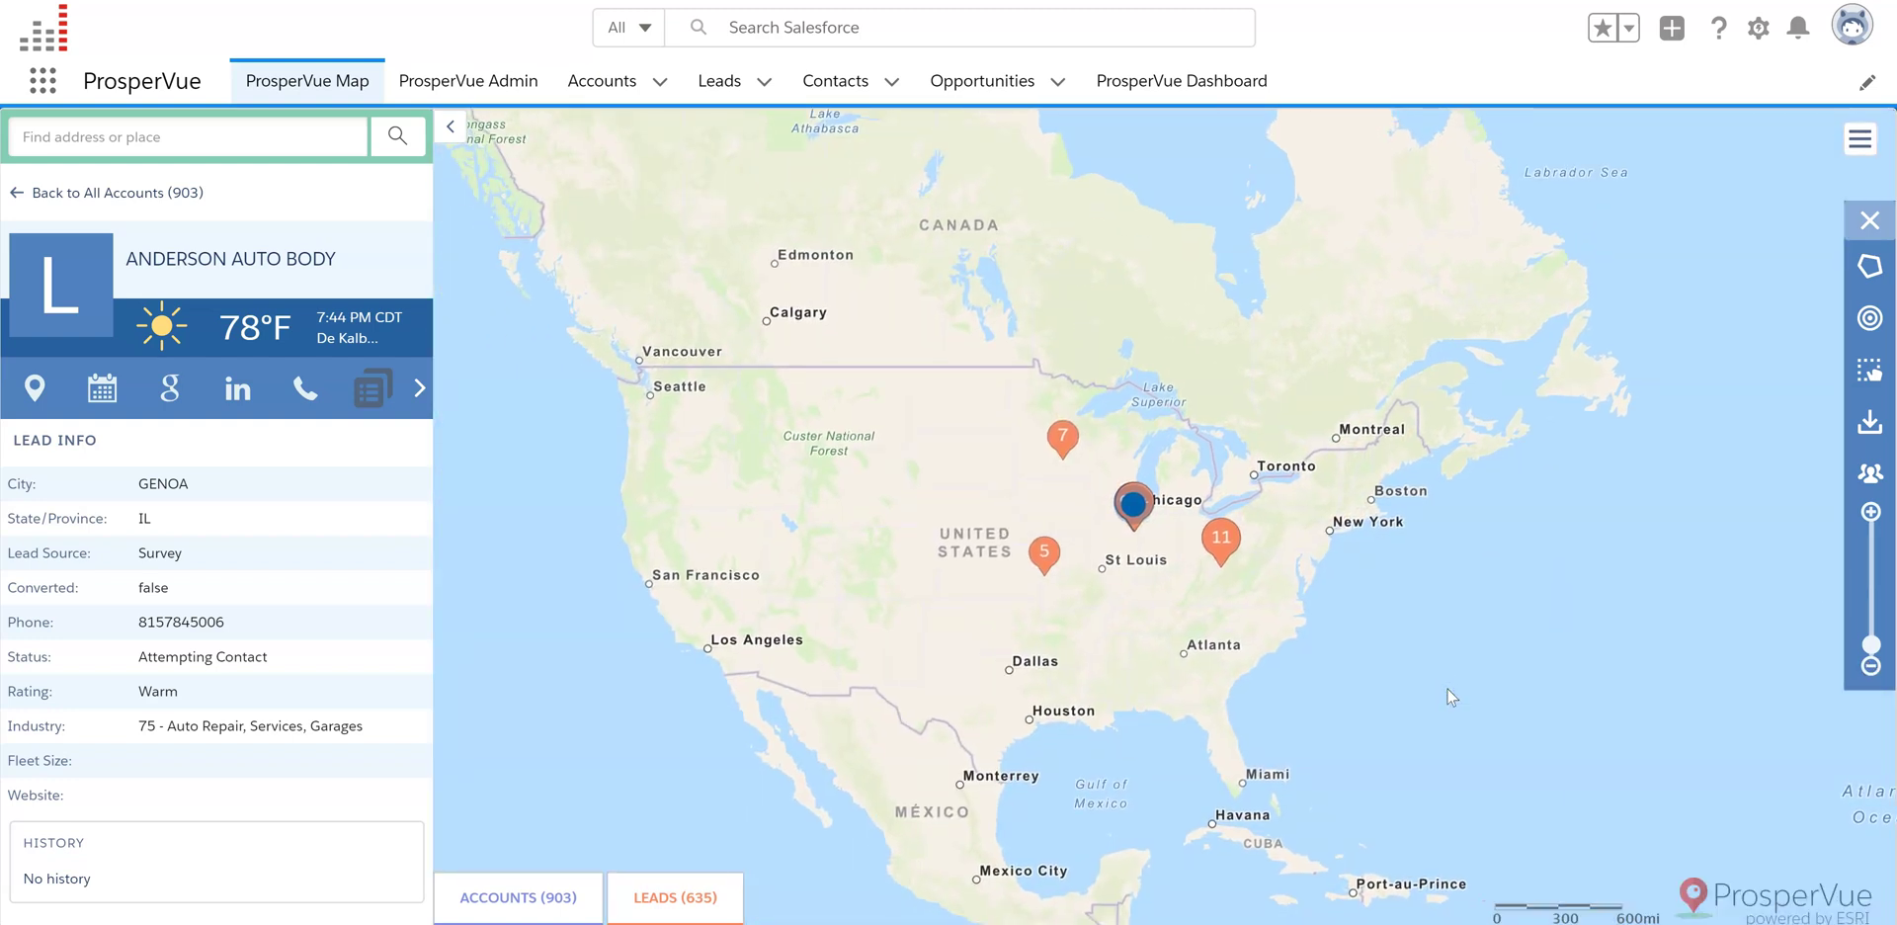
Step: List the records inside the clusters of 5 and 7 pins over the central United States
left_click(930, 410)
left_click(1219, 598)
left_click(1044, 555)
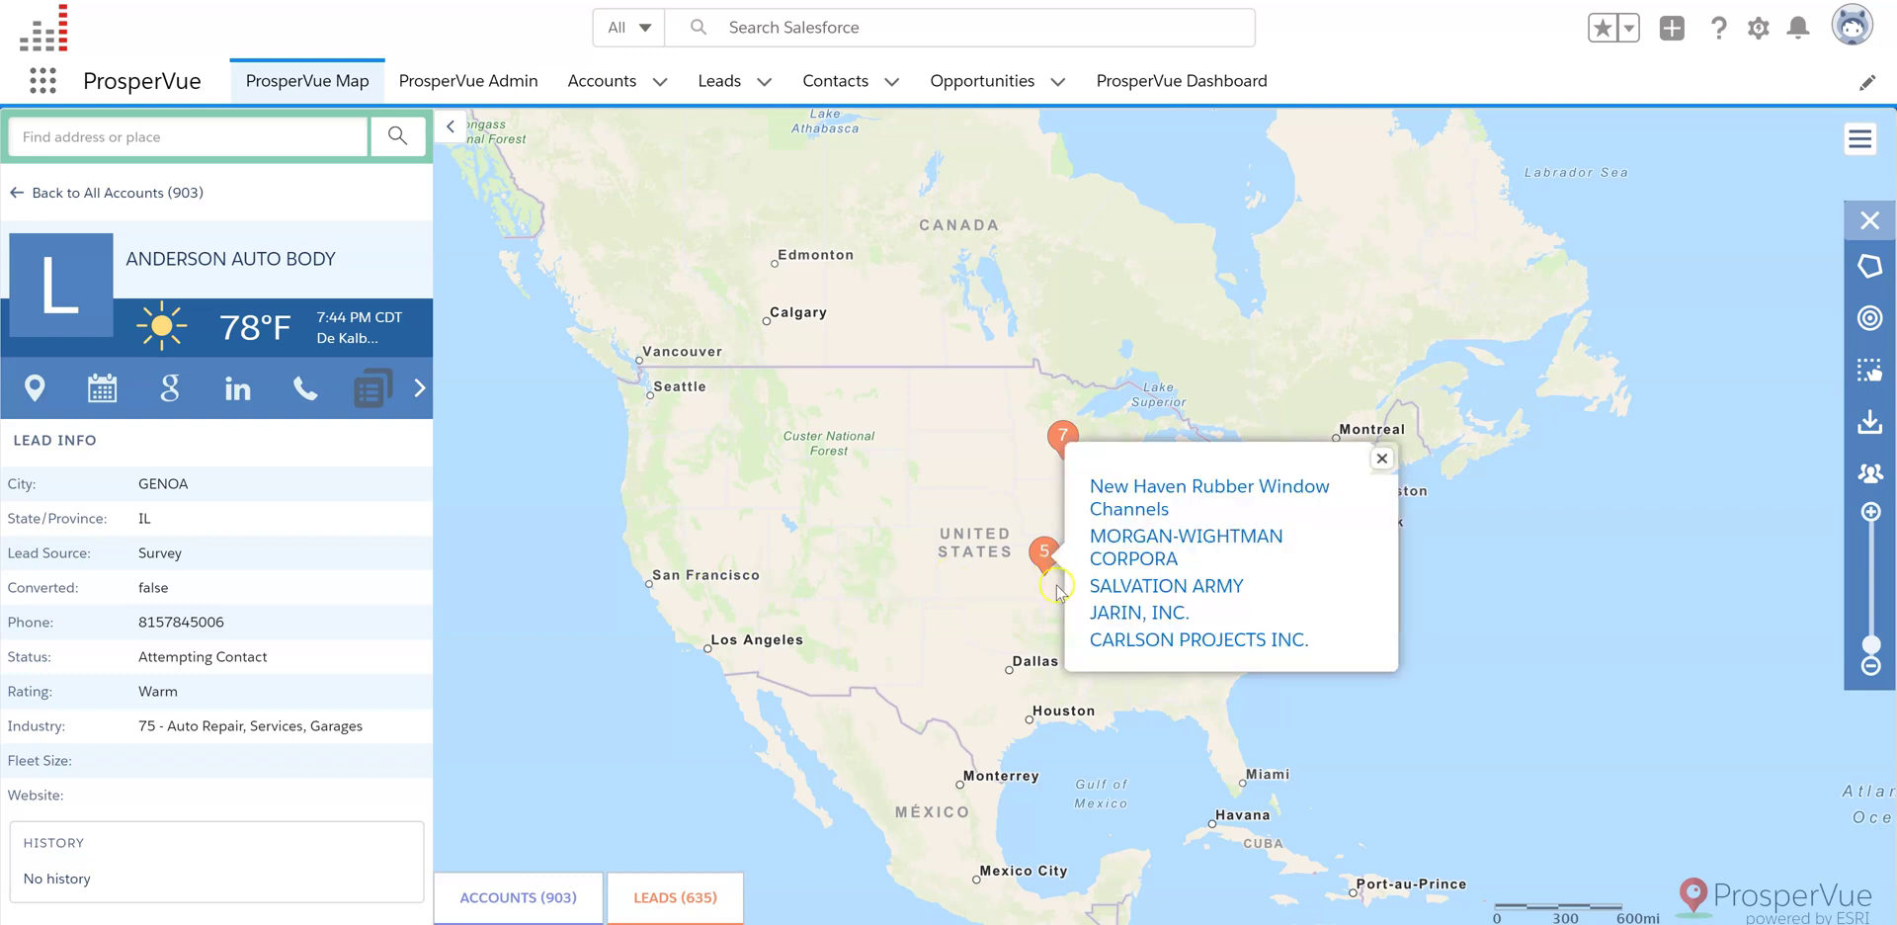
left_click(1090, 830)
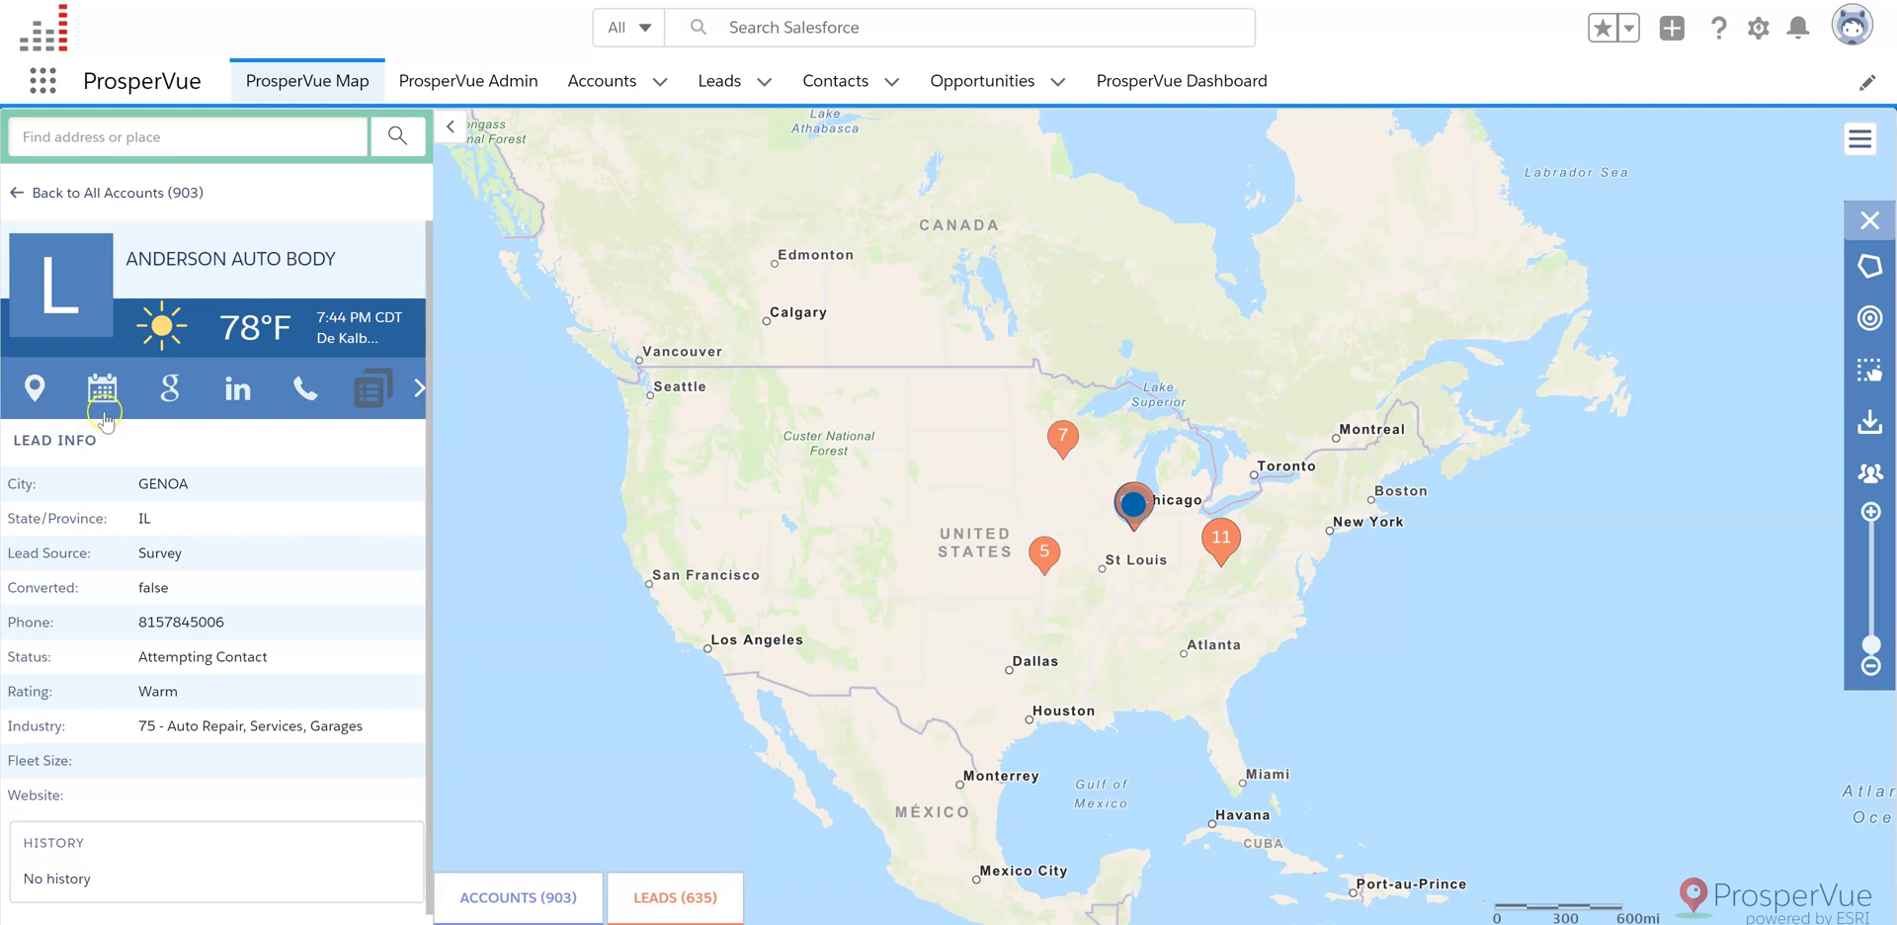
left_click(36, 388)
left_click(312, 393)
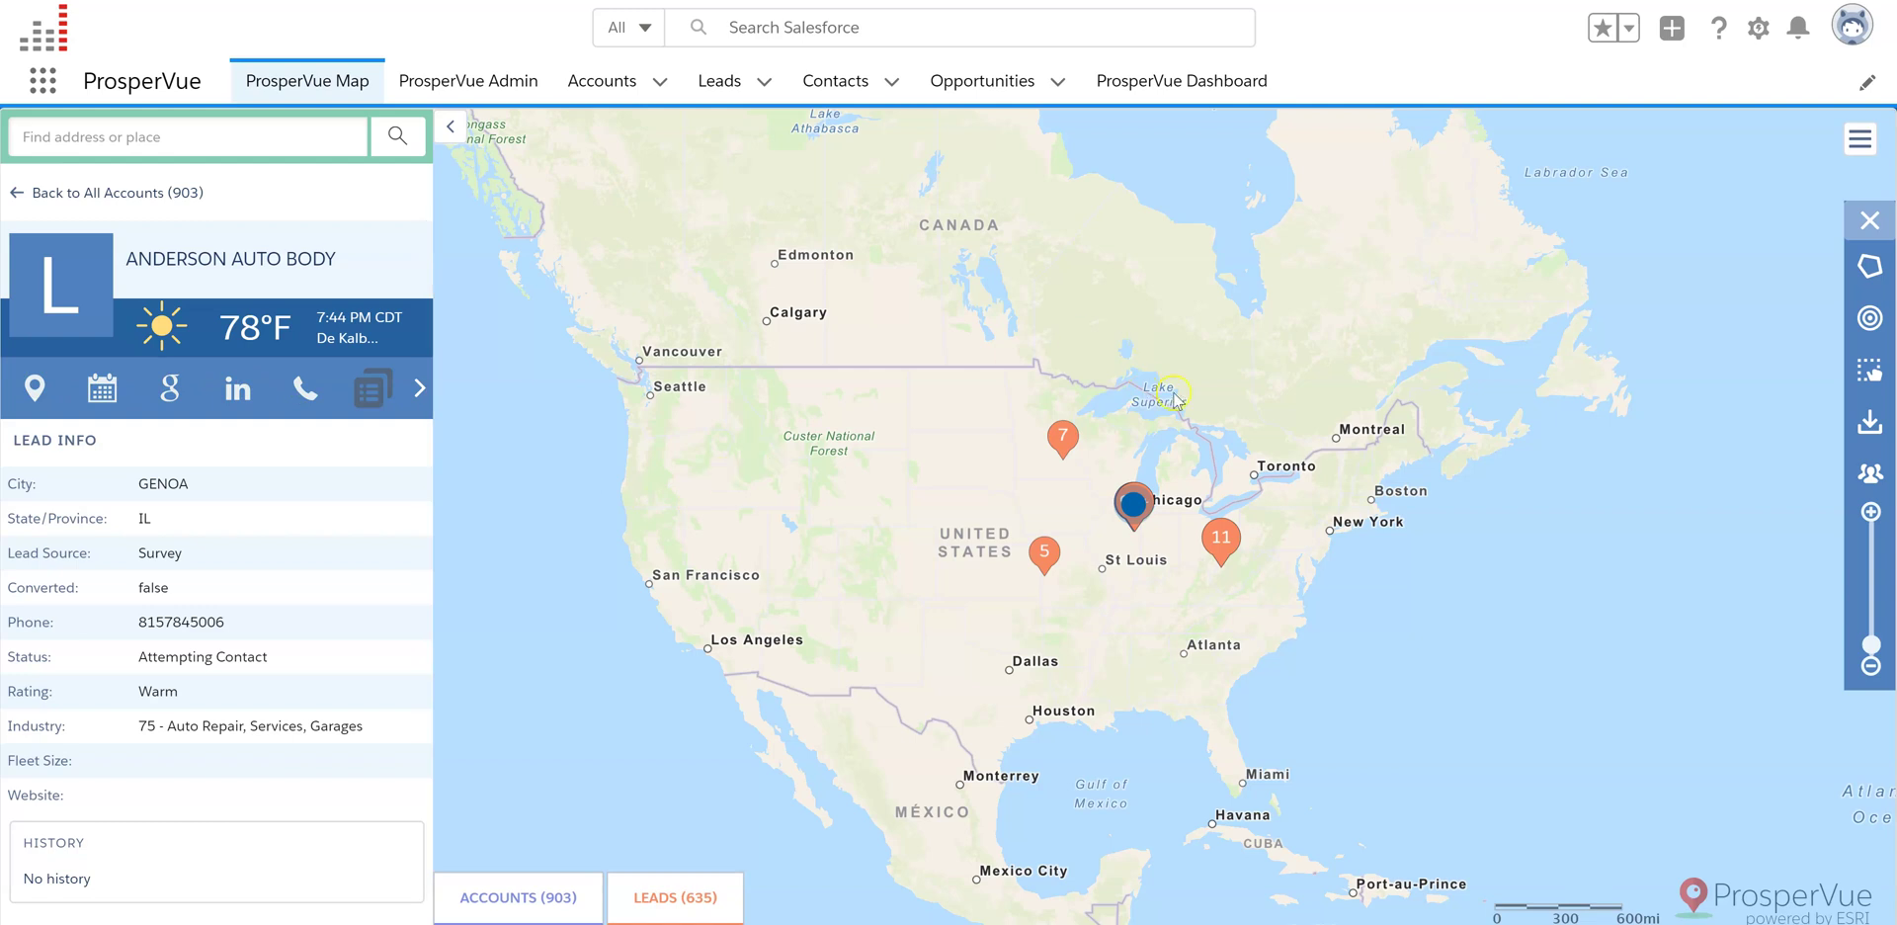
left_click(1072, 450)
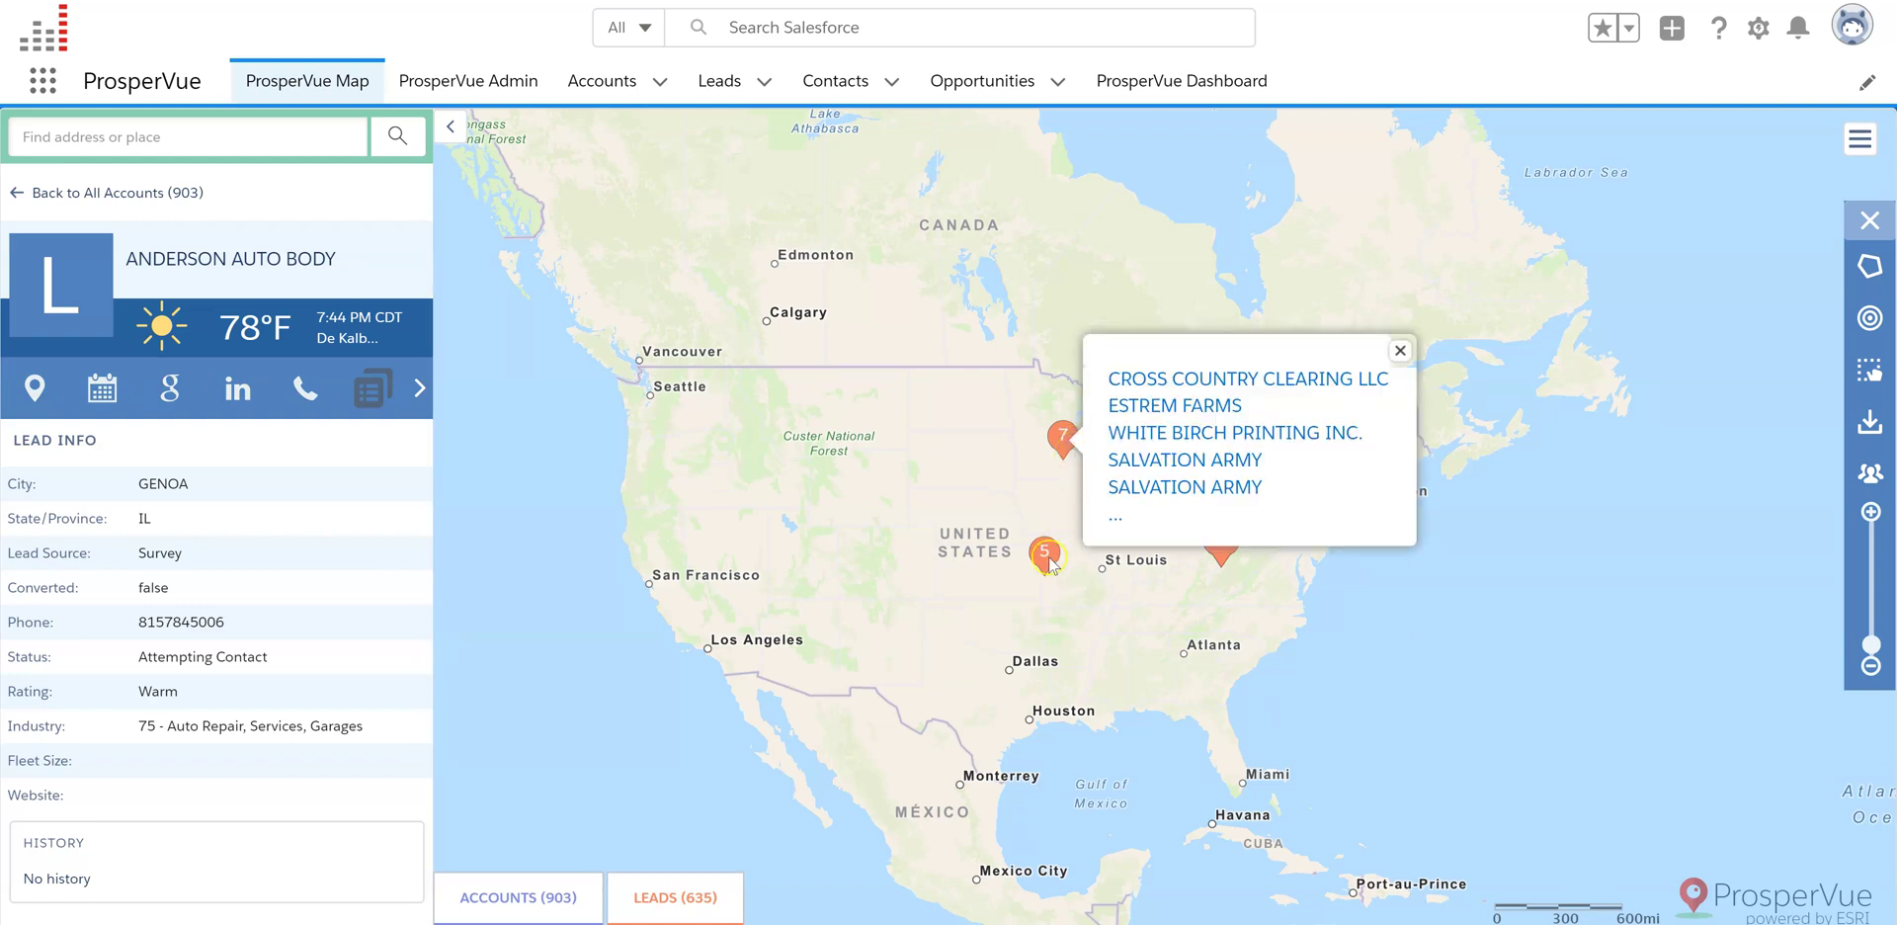
Step: Turn off pin clustering and view the info card of the CARLSON PROJECTS INC. pin in Nebraska
left_click(1793, 450)
left_click(1871, 474)
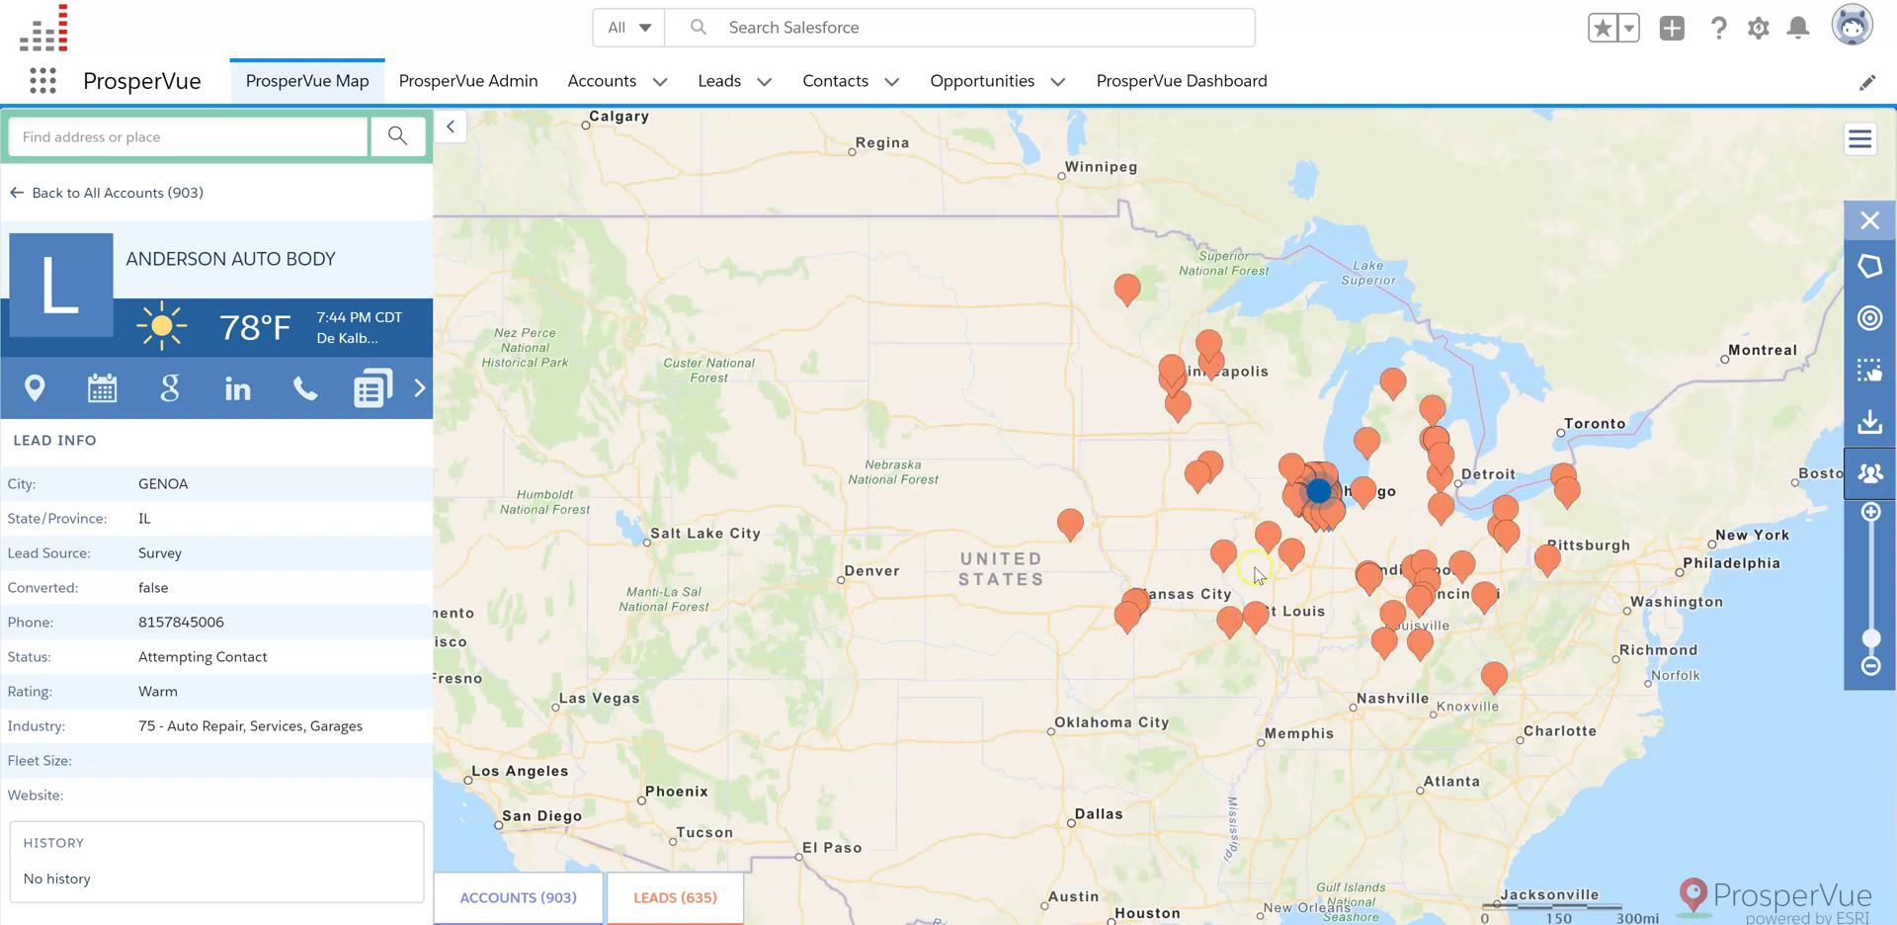
left_click(1070, 524)
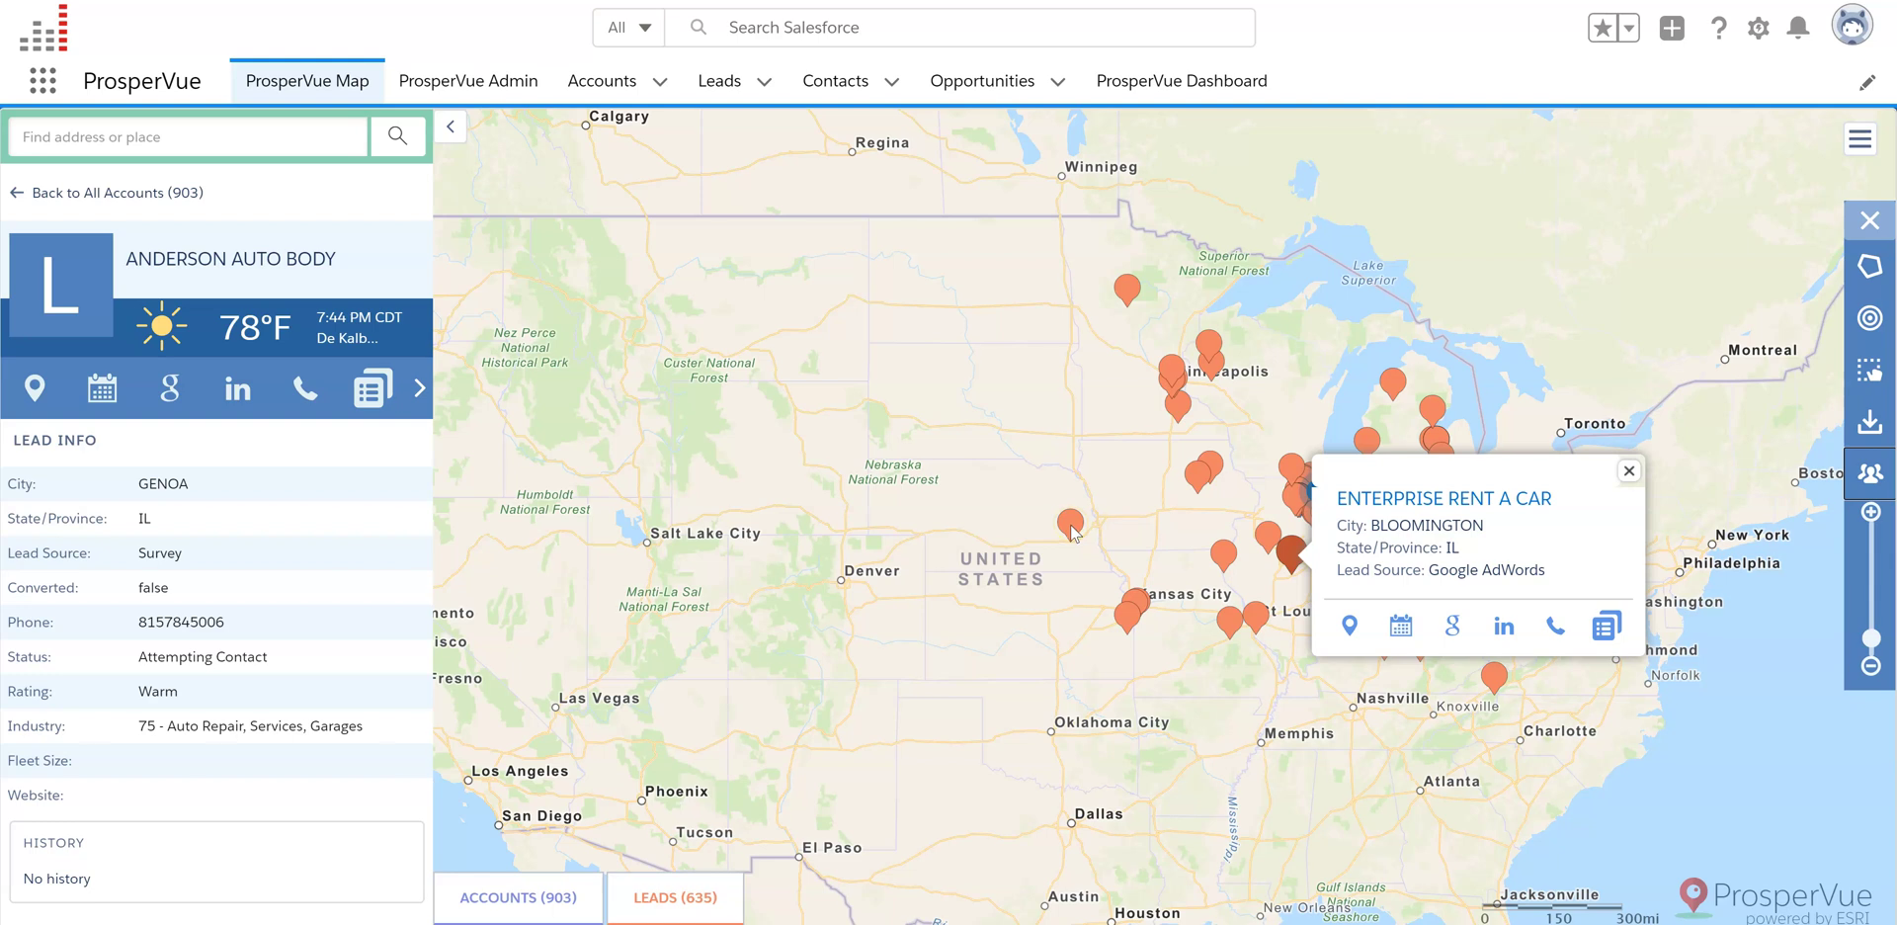
left_click(1072, 529)
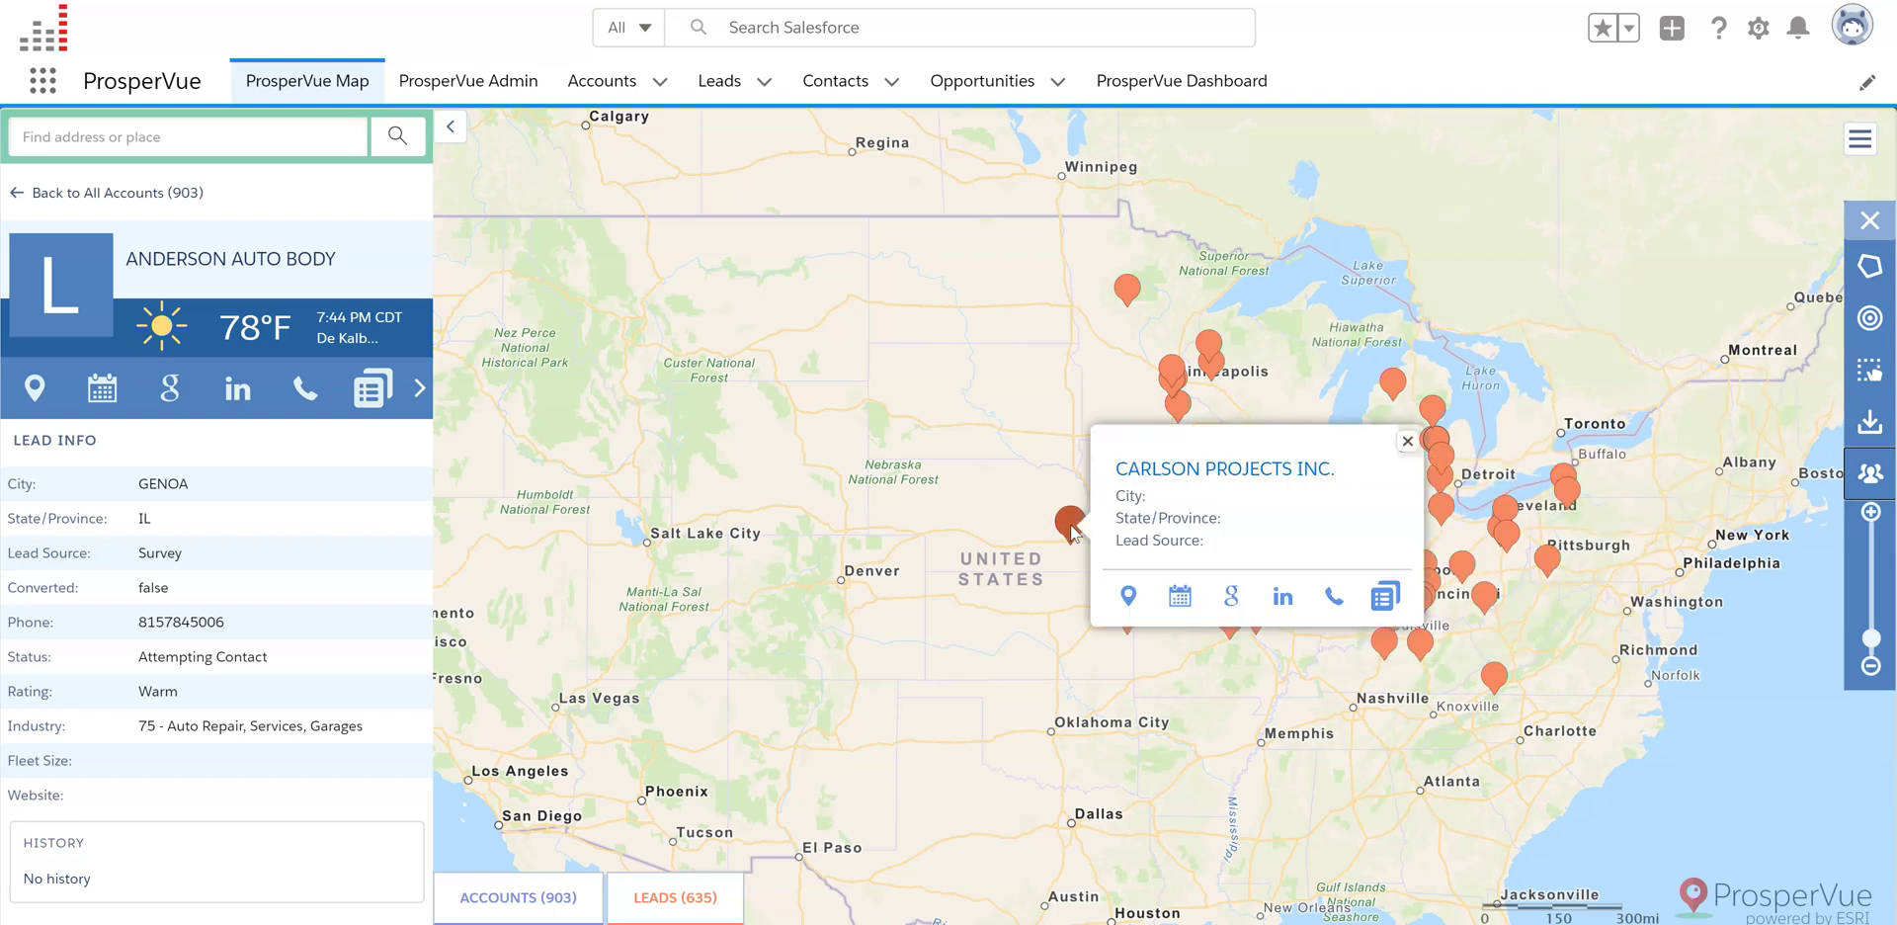
Step: Look over the quick actions of the ANDERSON AUTO BODY lead, including Google, LinkedIn, phone and Related Records
left_click(29, 413)
left_click(36, 391)
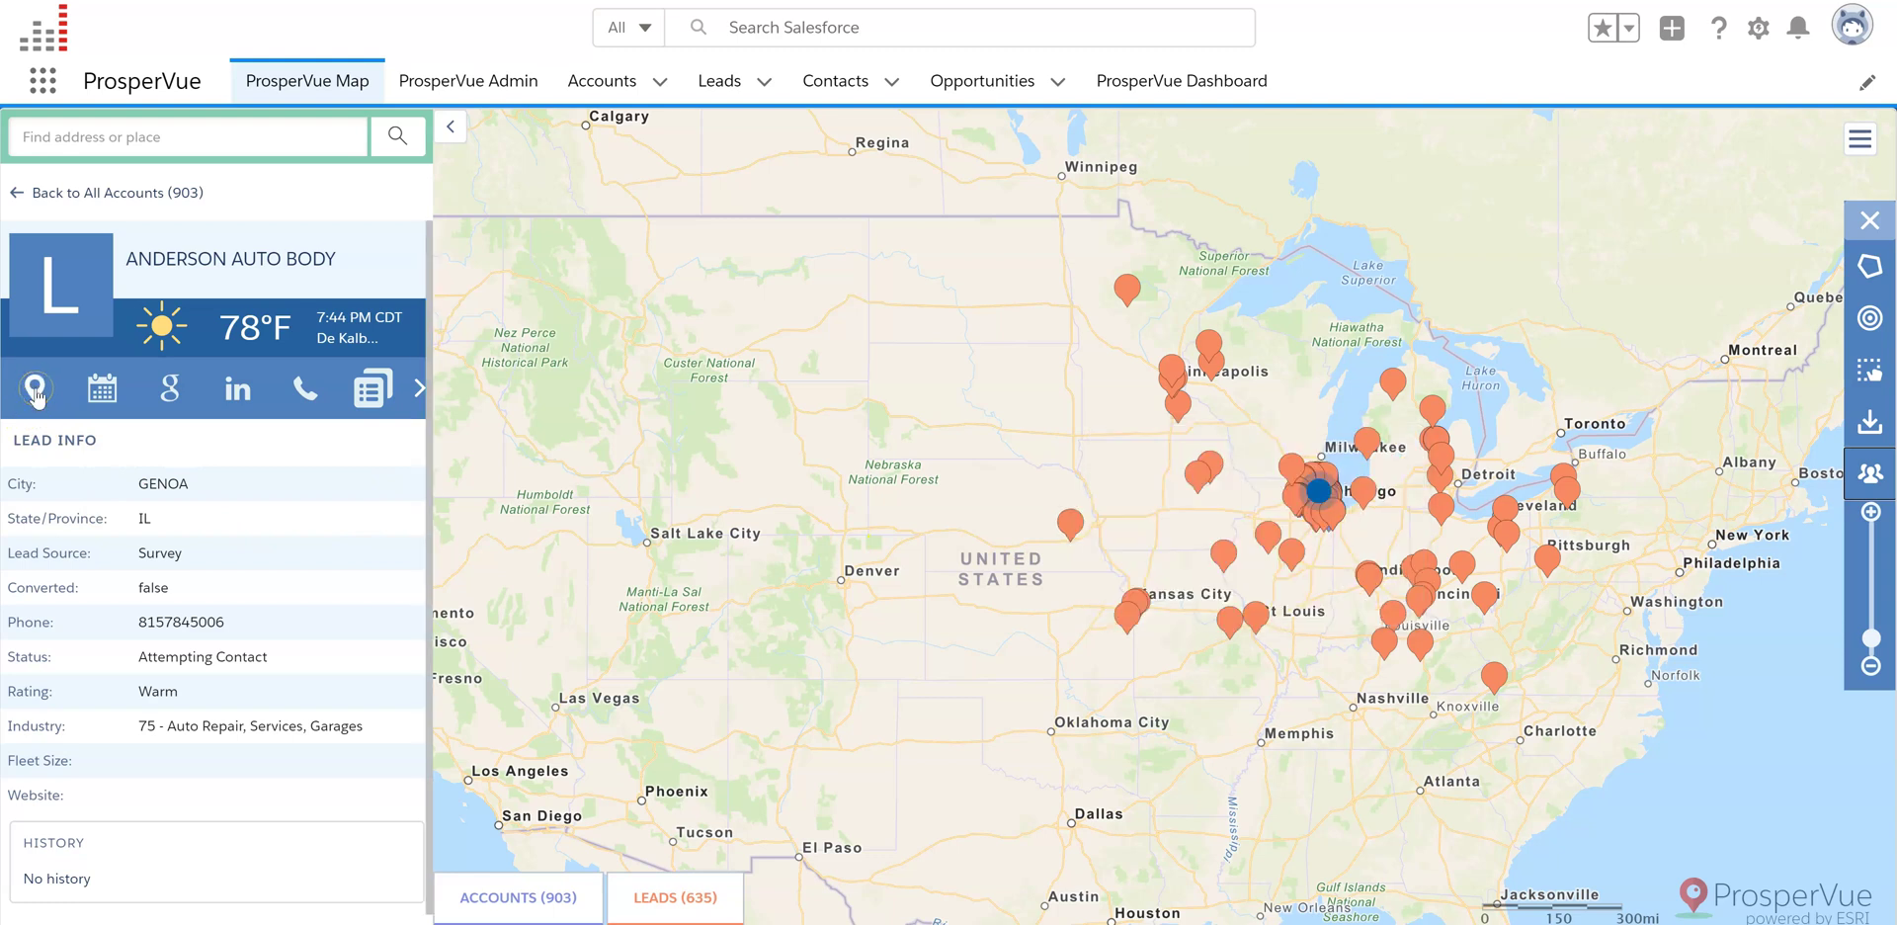
left_click(108, 392)
left_click(179, 393)
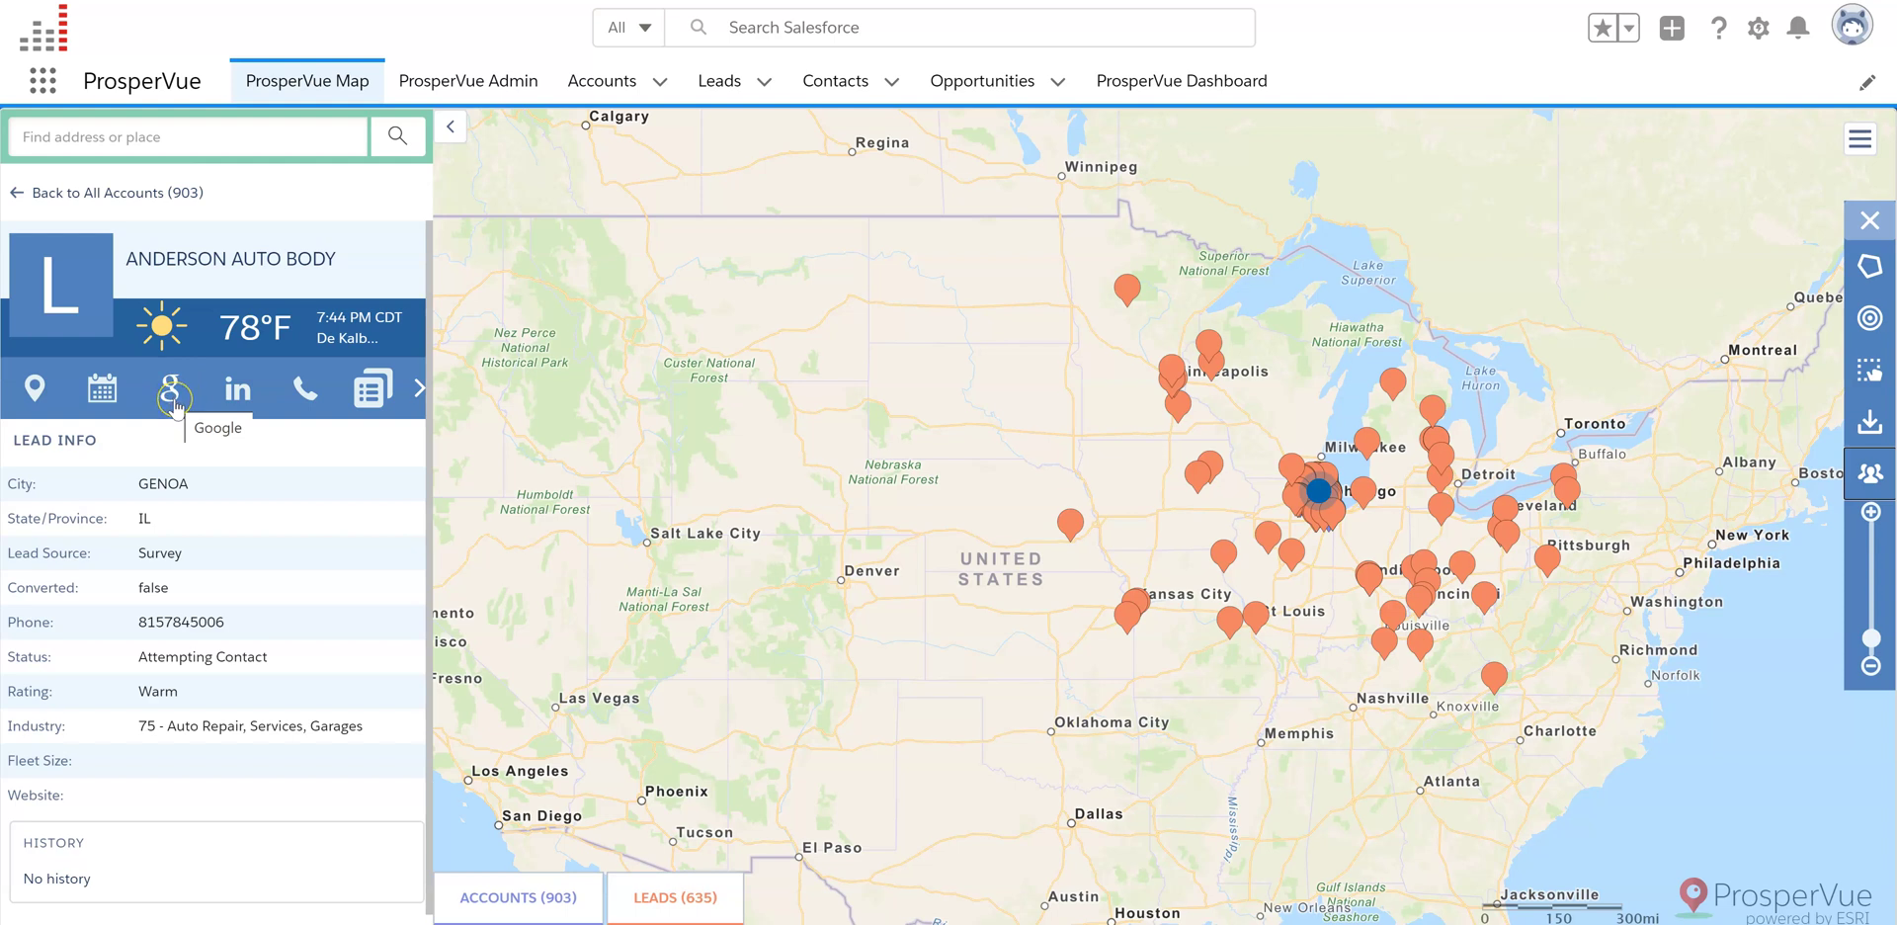
left_click(244, 398)
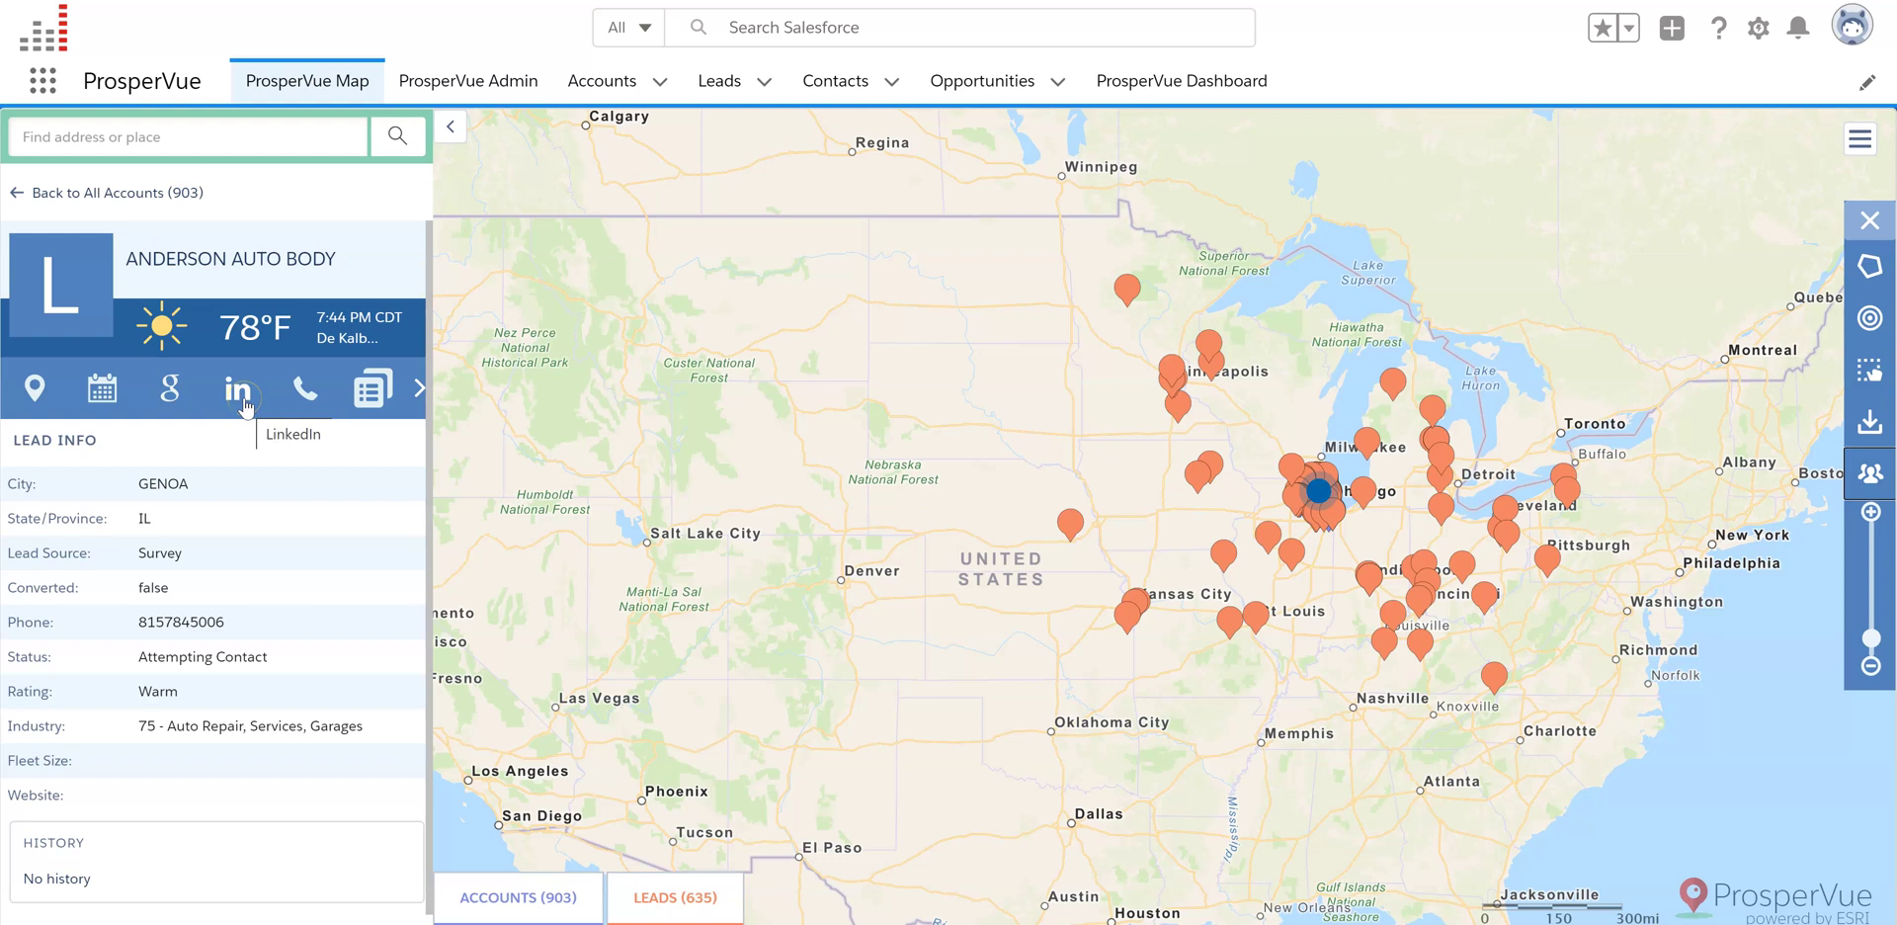
left_click(309, 396)
left_click(366, 393)
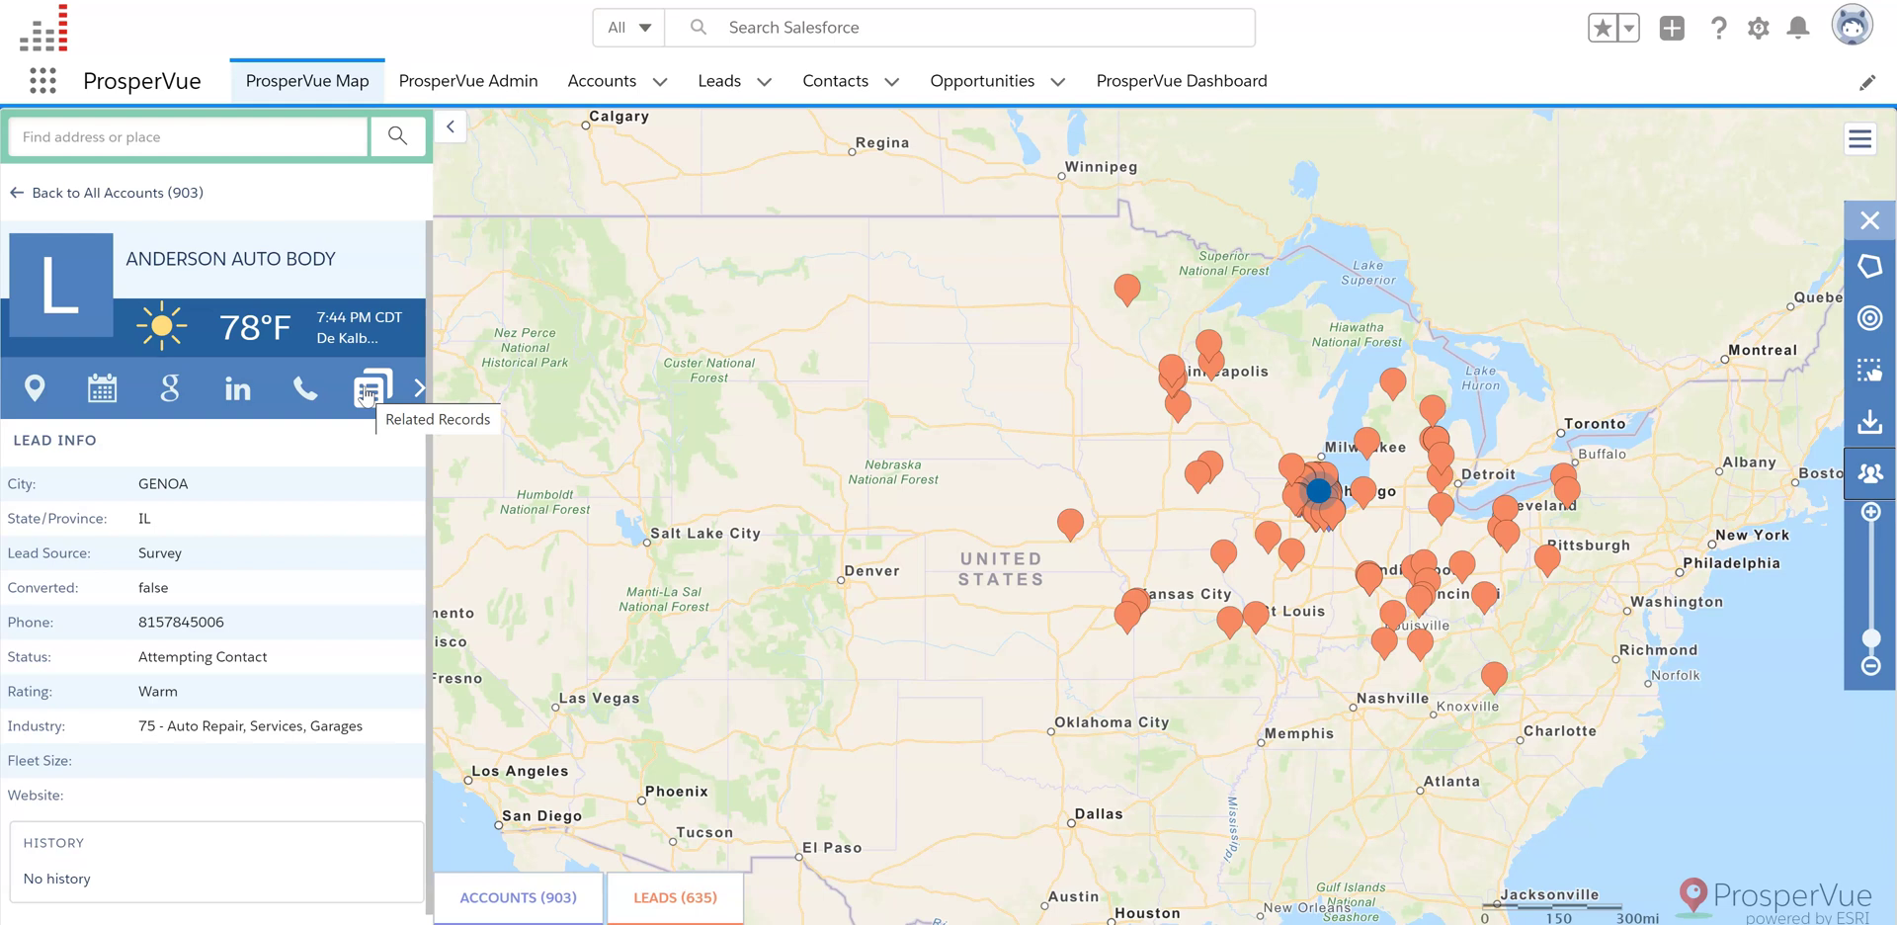
left_click(220, 280)
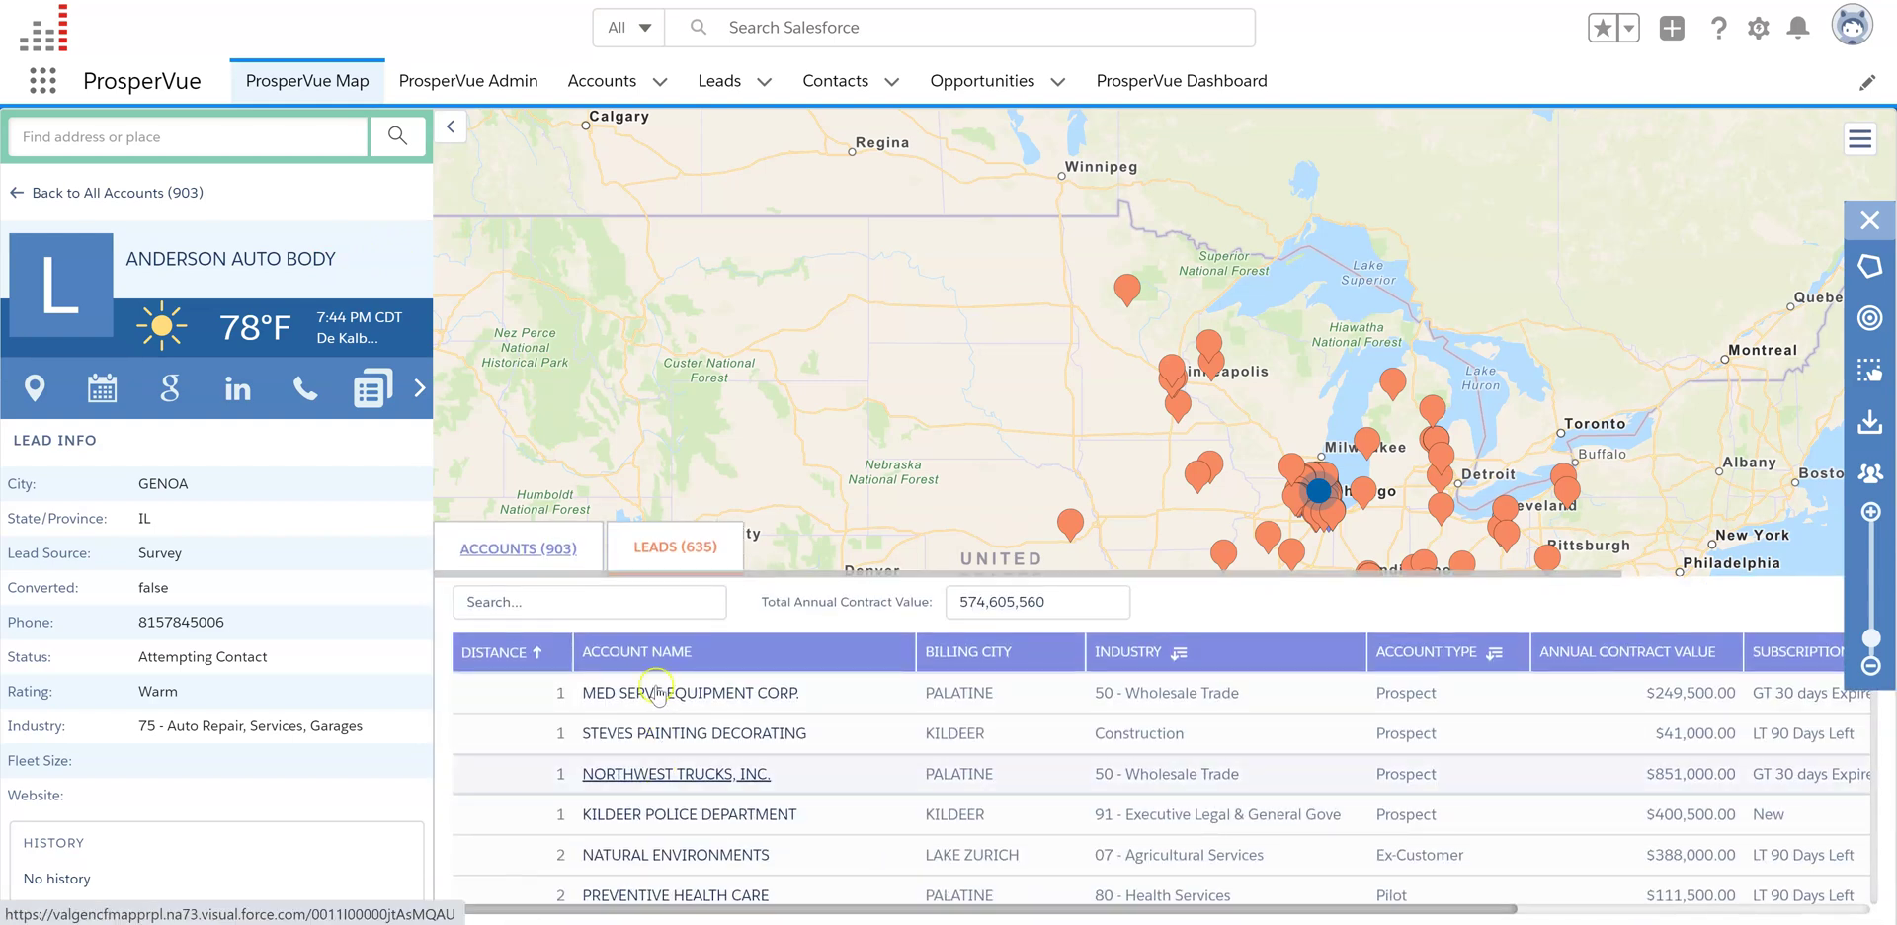
Step: Collapse the Accounts table and check the additional quick action available for the ANDERSON AUTO BODY lead
left_click(550, 550)
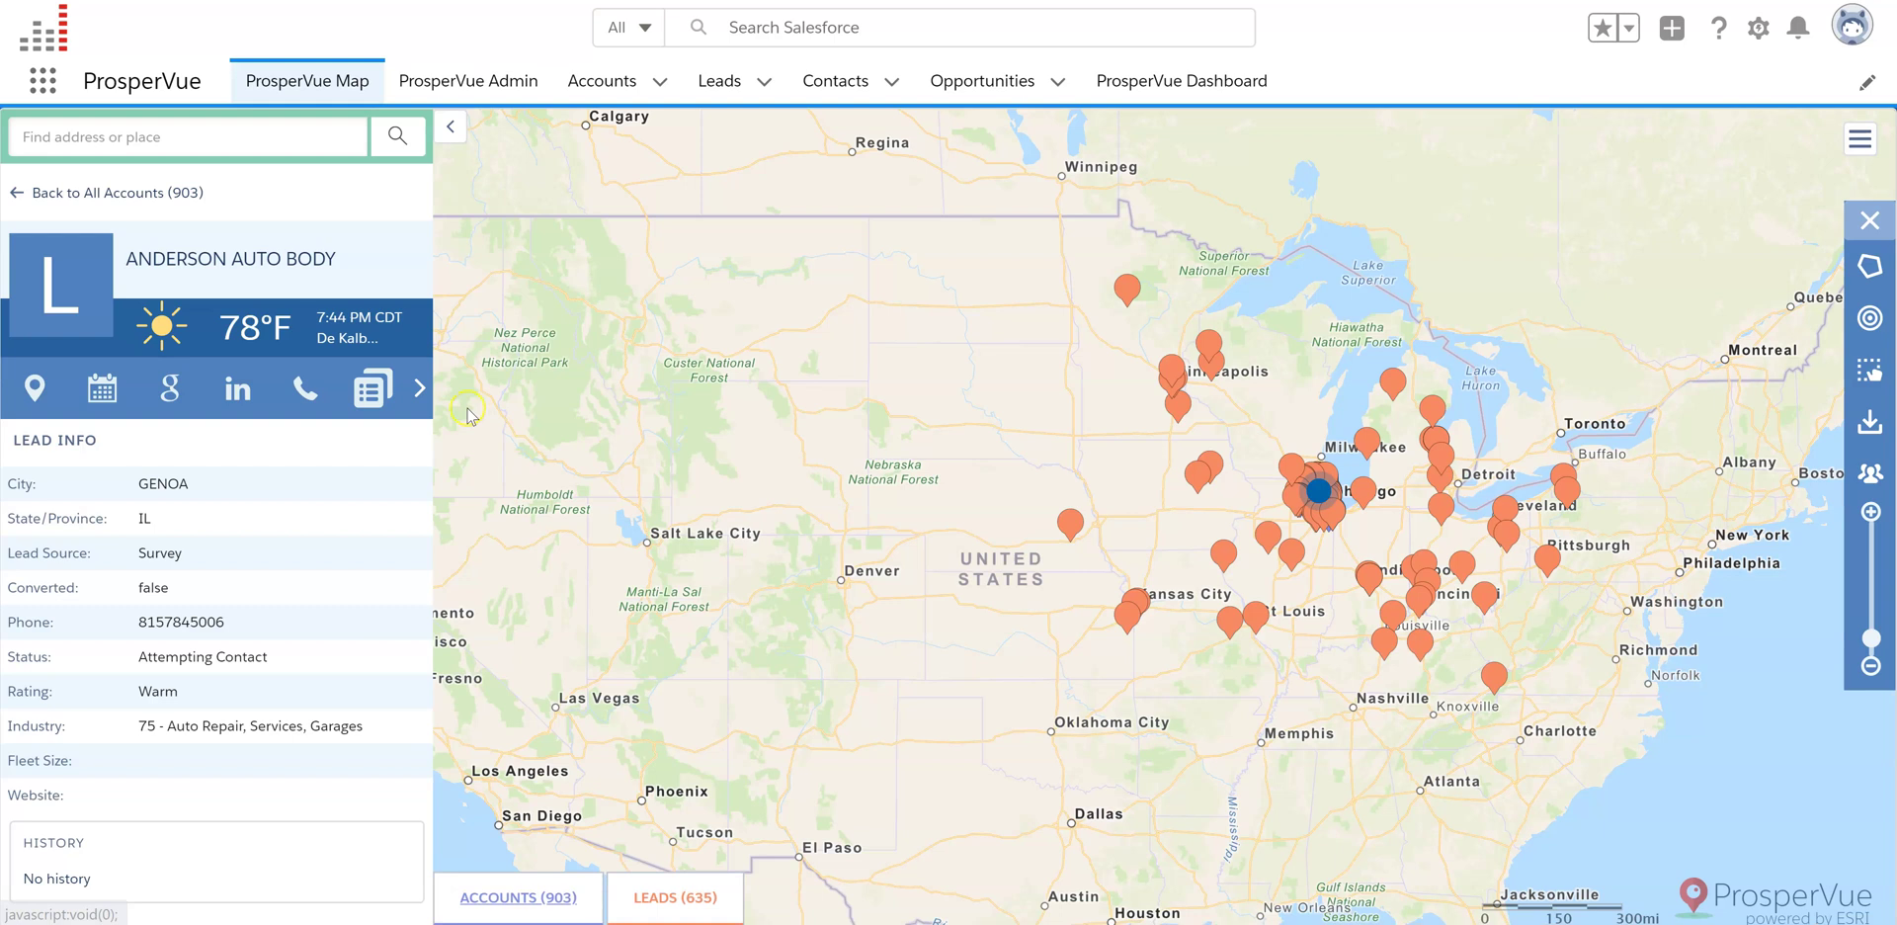
left_click(417, 381)
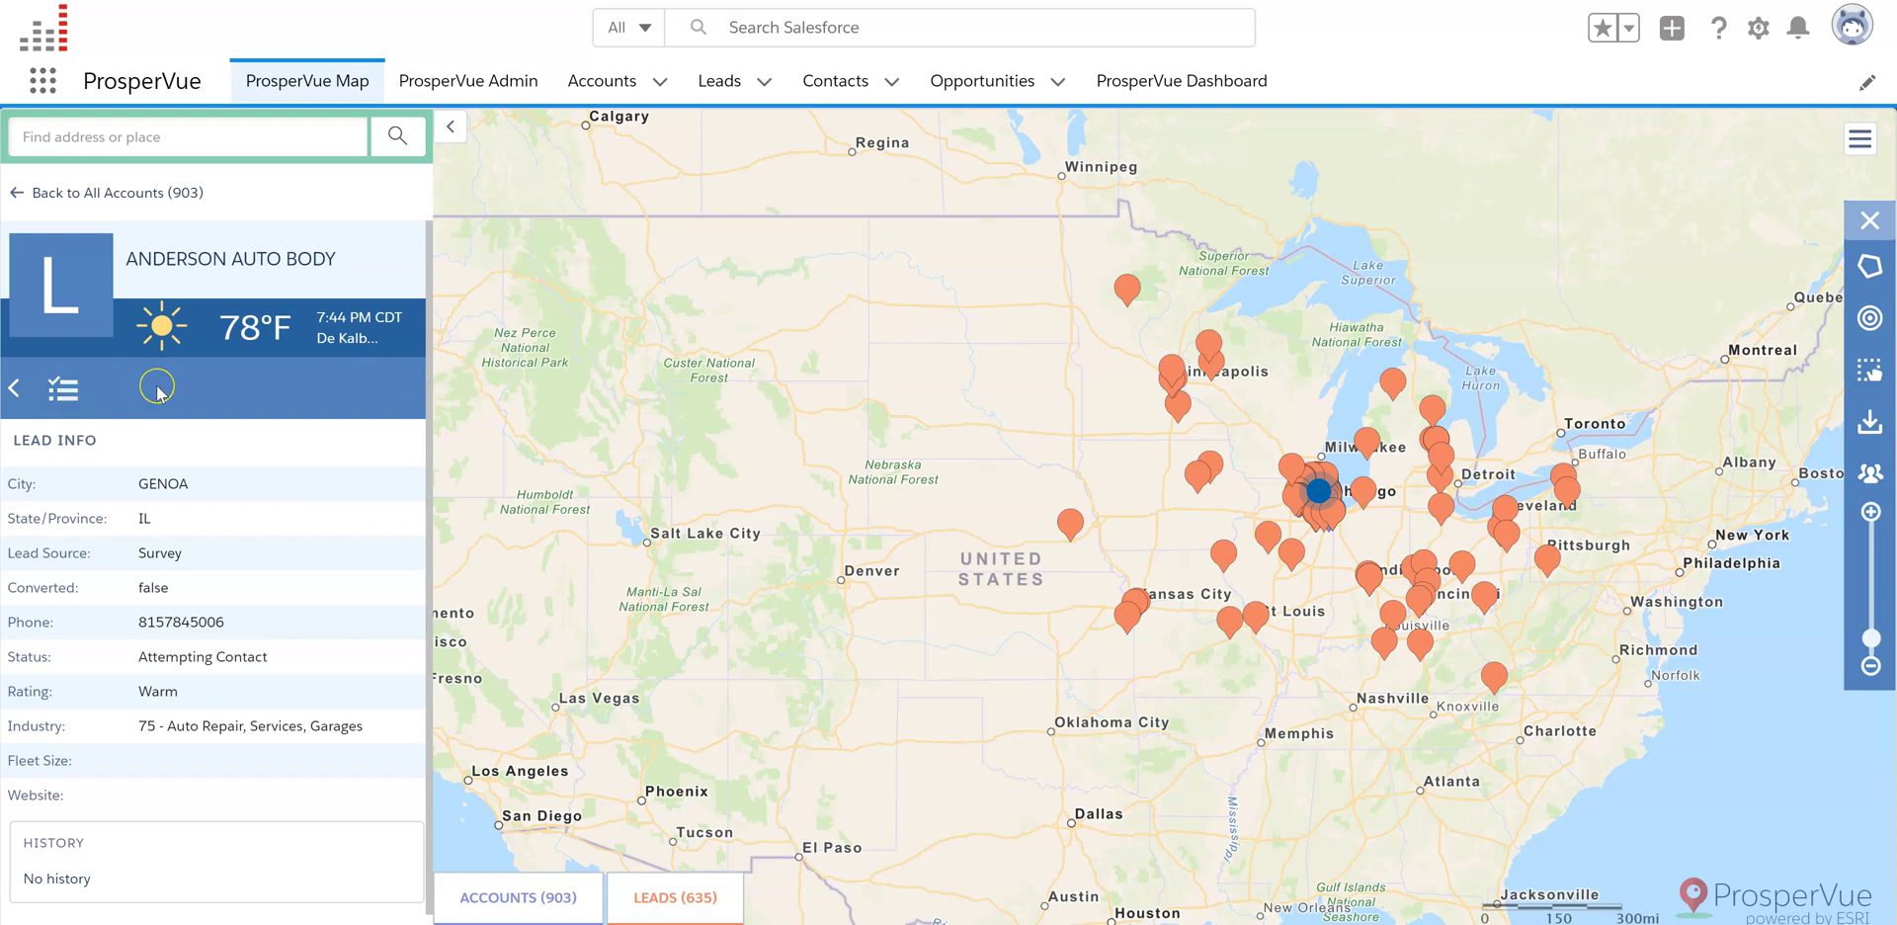
left_click(15, 389)
Step: Collapse the record details pane to give the map more room
left_click_drag(468, 81, 447, 130)
left_click(448, 129)
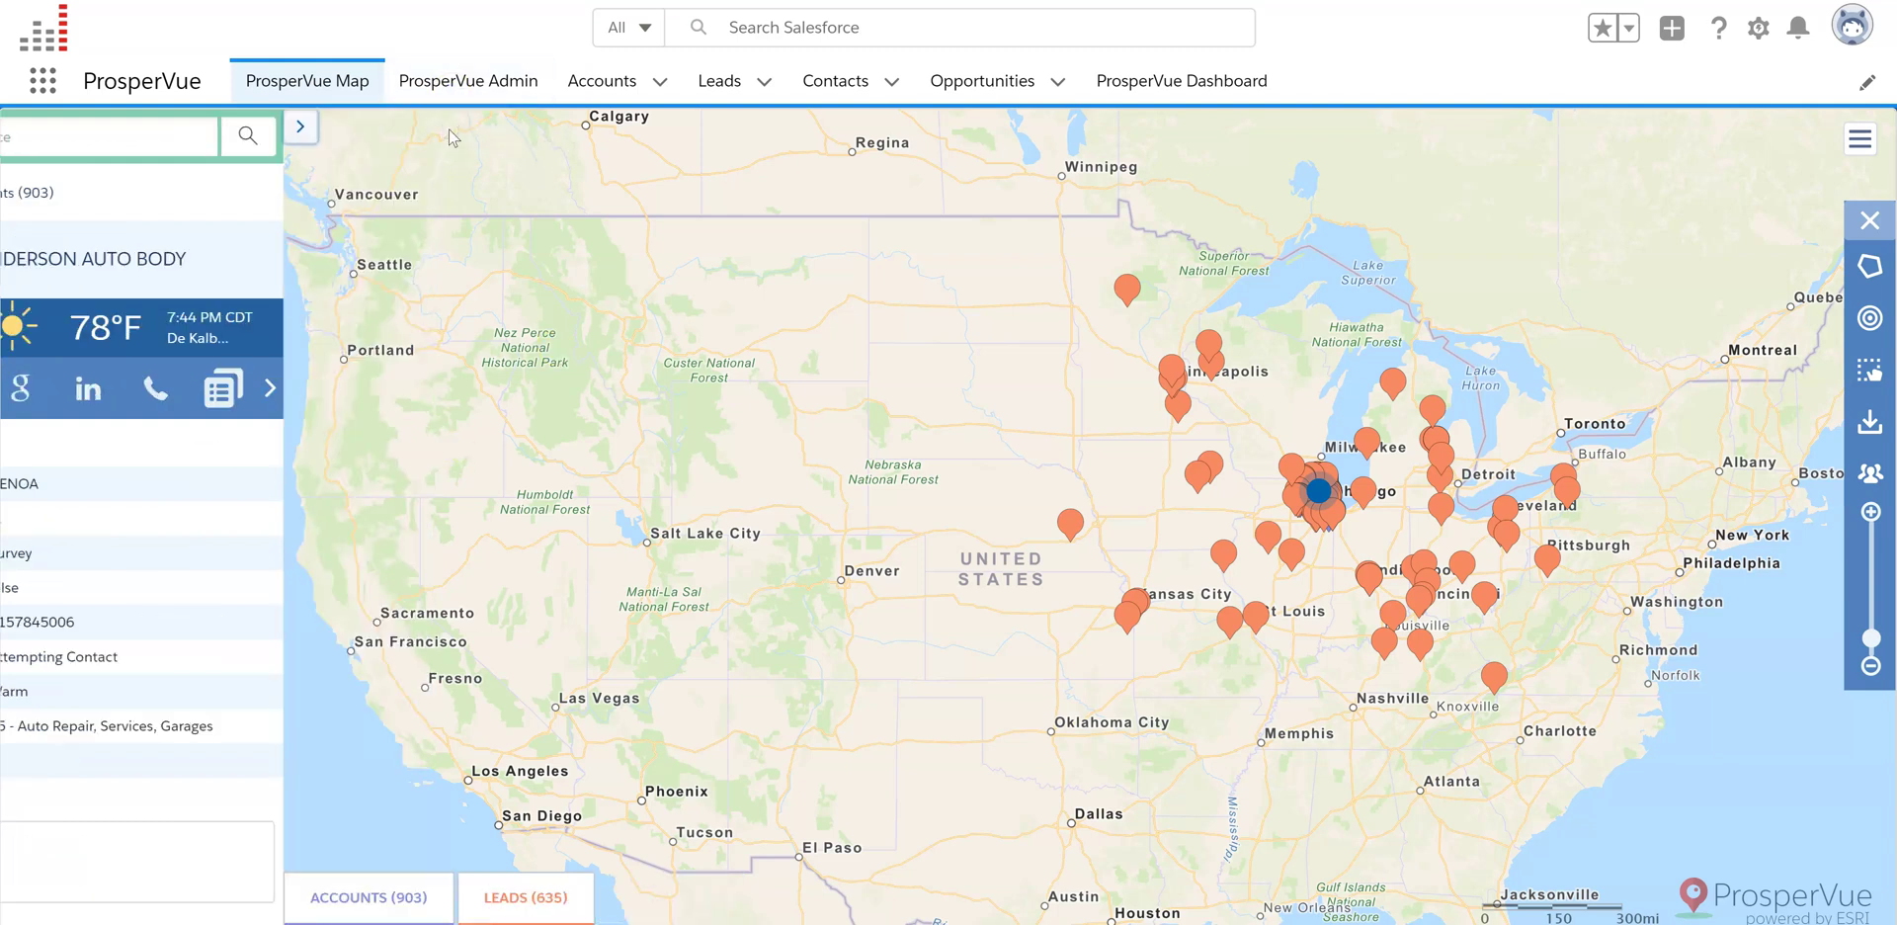